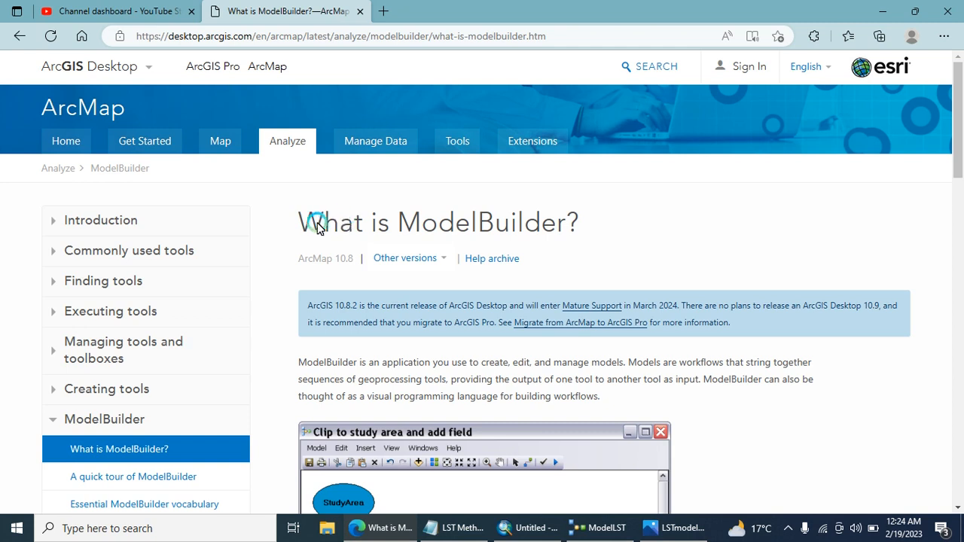
Step: Read the "What is ModelBuilder?" help page, covering its definition and the "Clip to study area and add field" example diagram
left_click_drag(317, 224, 627, 217)
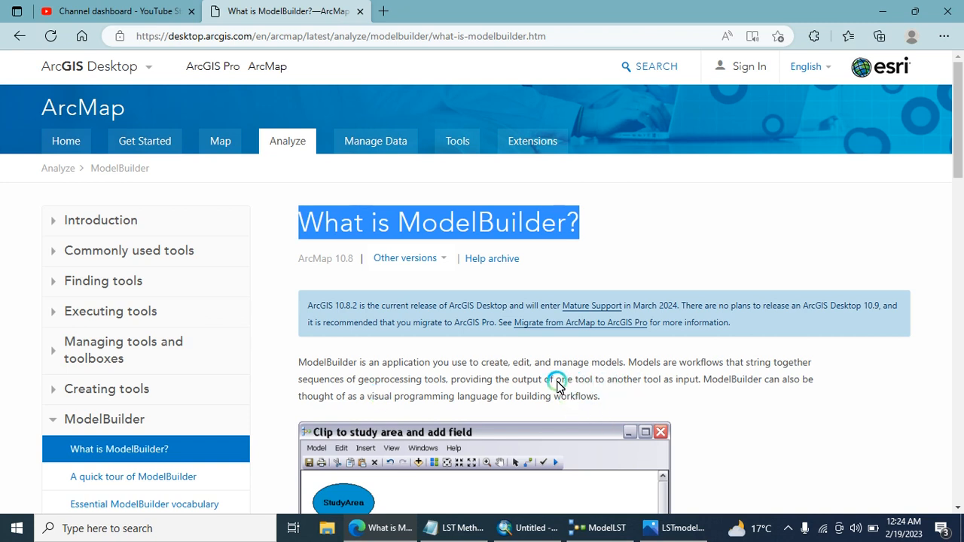
left_click_drag(558, 386, 700, 383)
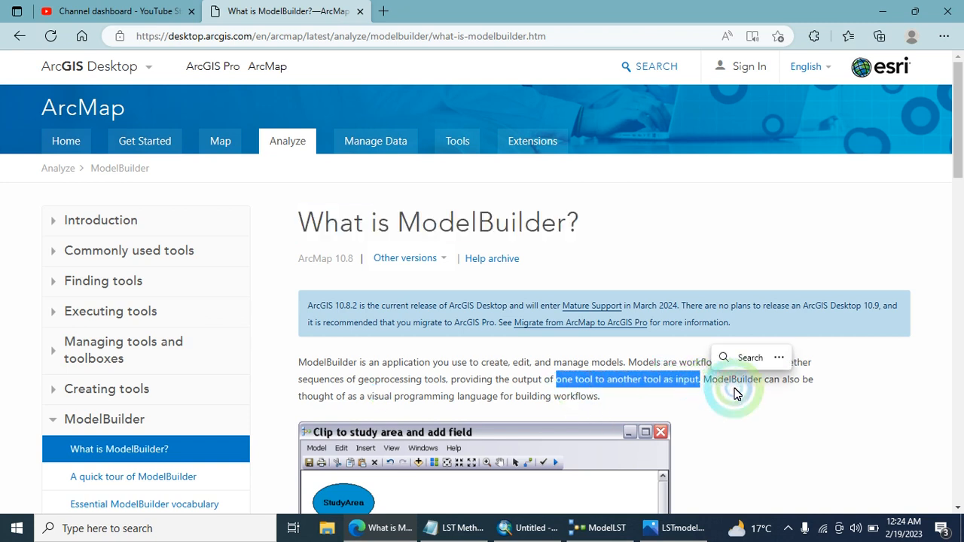
left_click(737, 393)
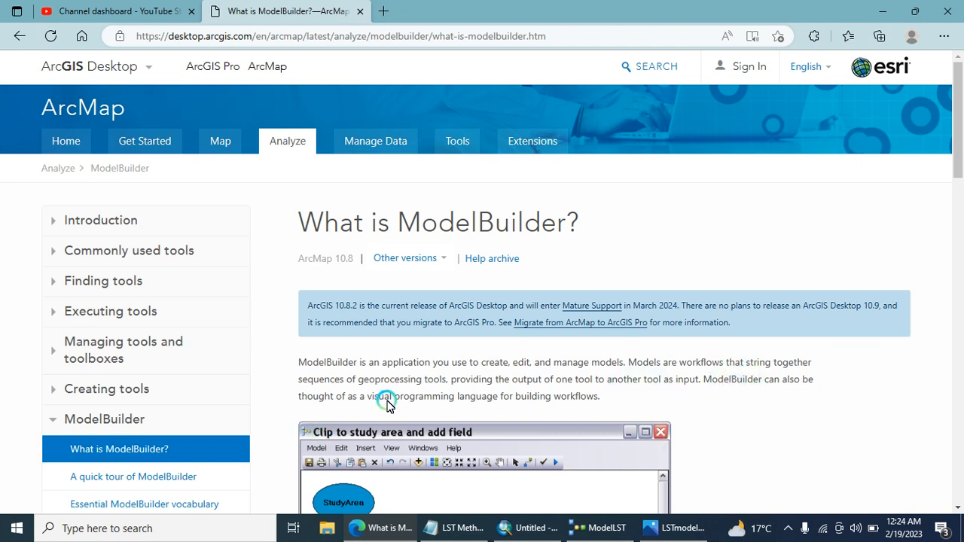
left_click_drag(388, 405, 607, 400)
scroll(382, 157, "down", 3)
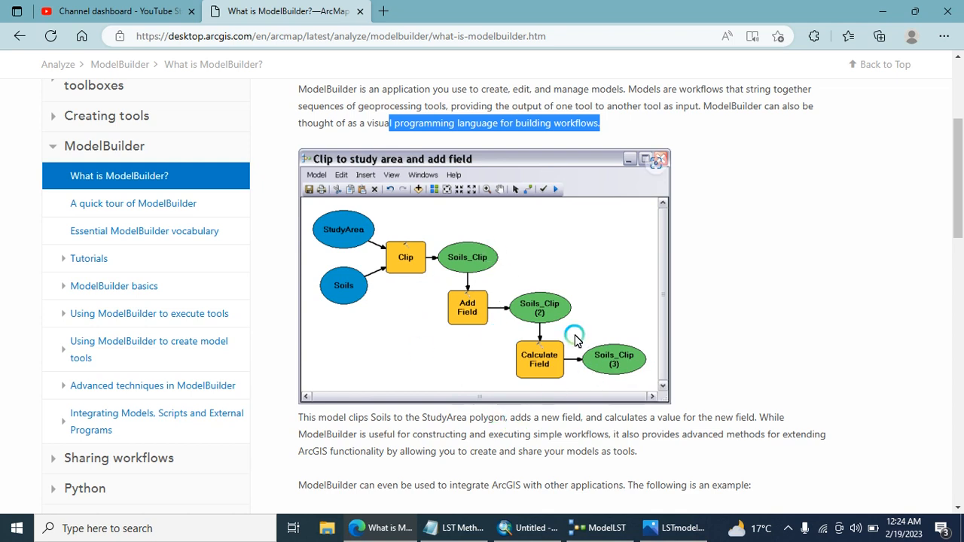
left_click_drag(958, 184, 959, 111)
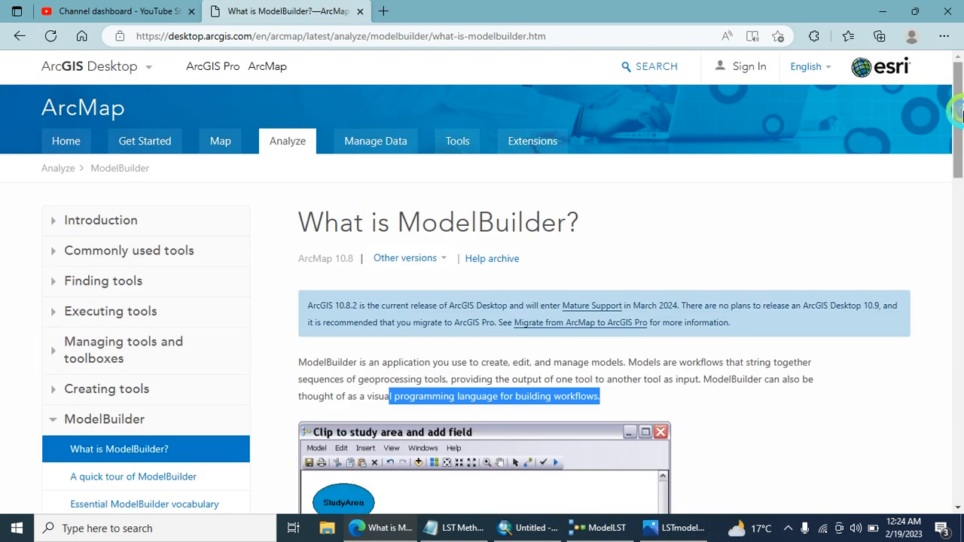
left_click_drag(399, 230, 595, 219)
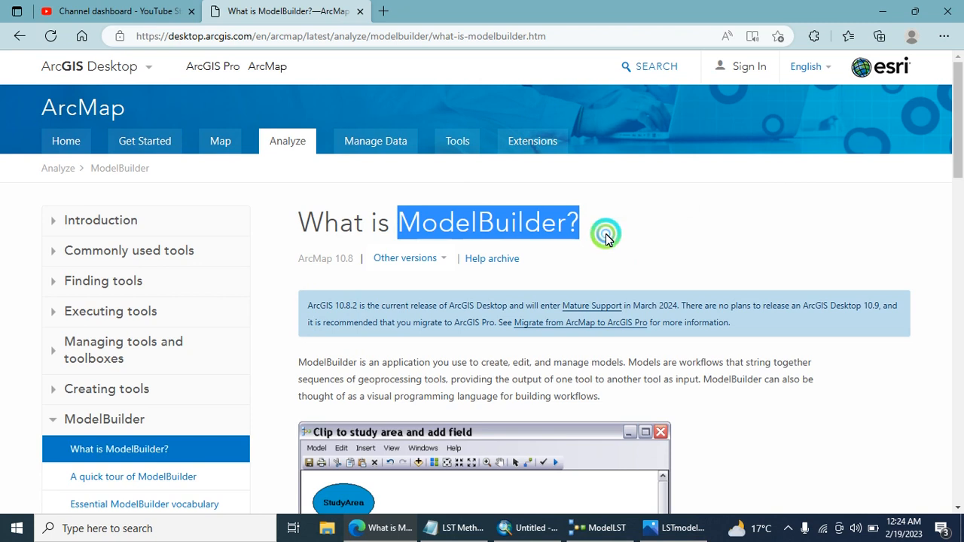
left_click(392, 221)
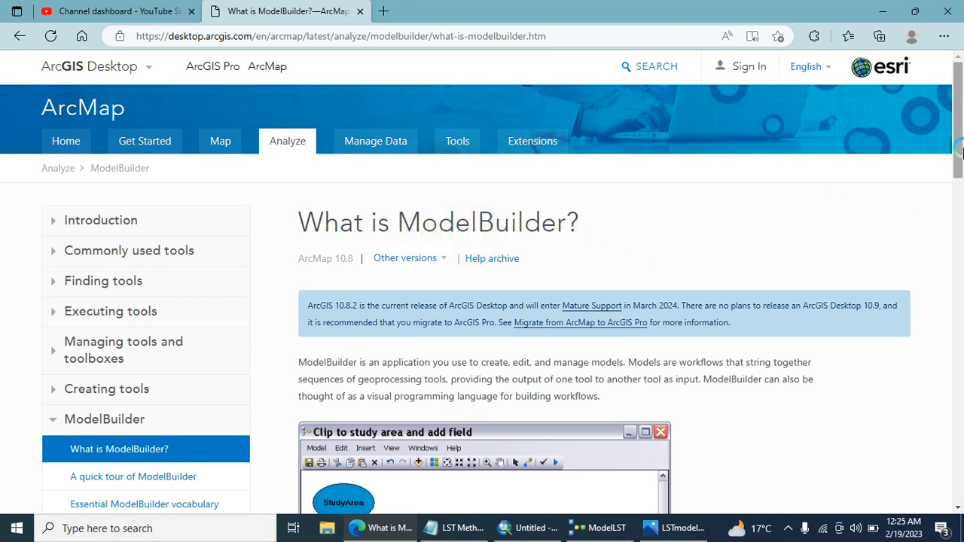
scroll(960, 160, "down", 1)
left_click_drag(961, 164, 960, 189)
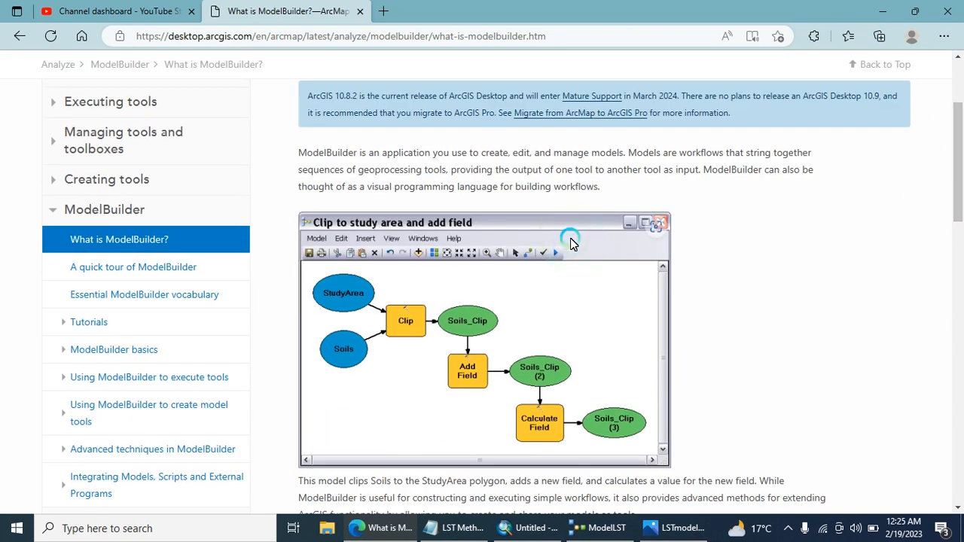
scroll(829, 215, "up", 3)
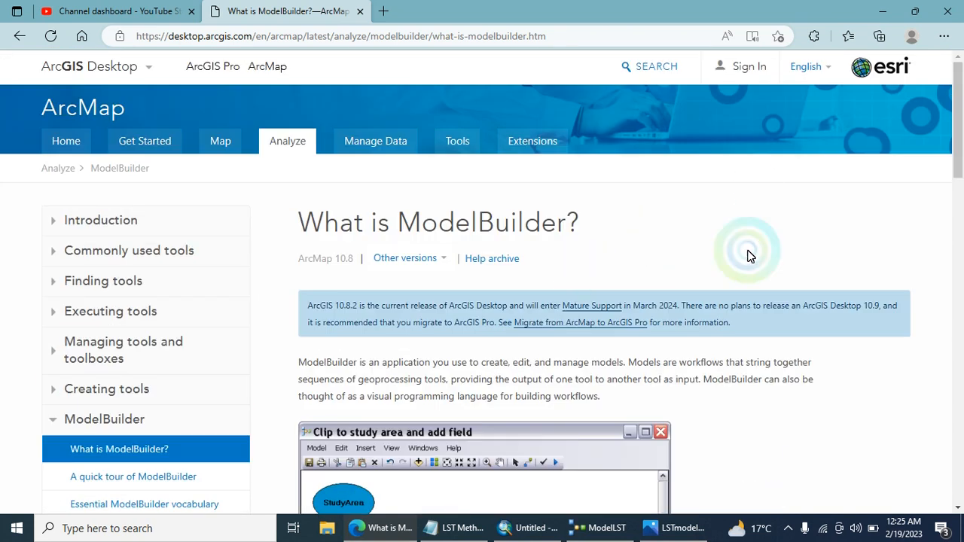
Step: Switch to ArcMap, open a new empty ModelBuilder window and widen it on both sides
mouse_move(685, 532)
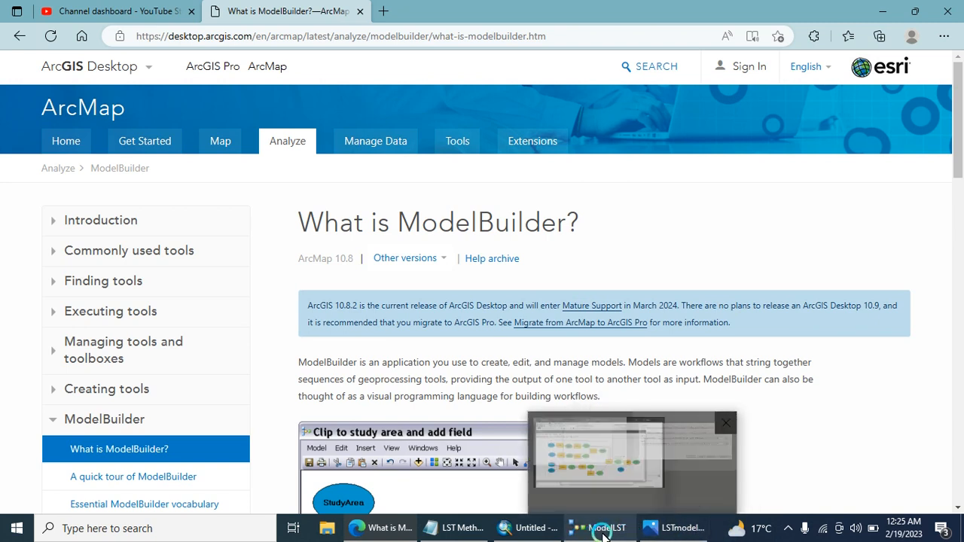
mouse_move(607, 534)
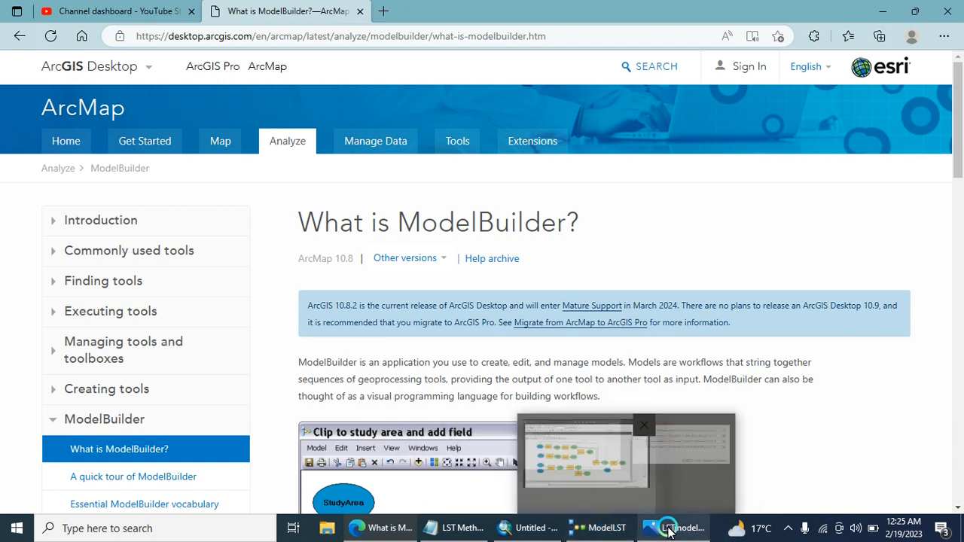
left_click(527, 534)
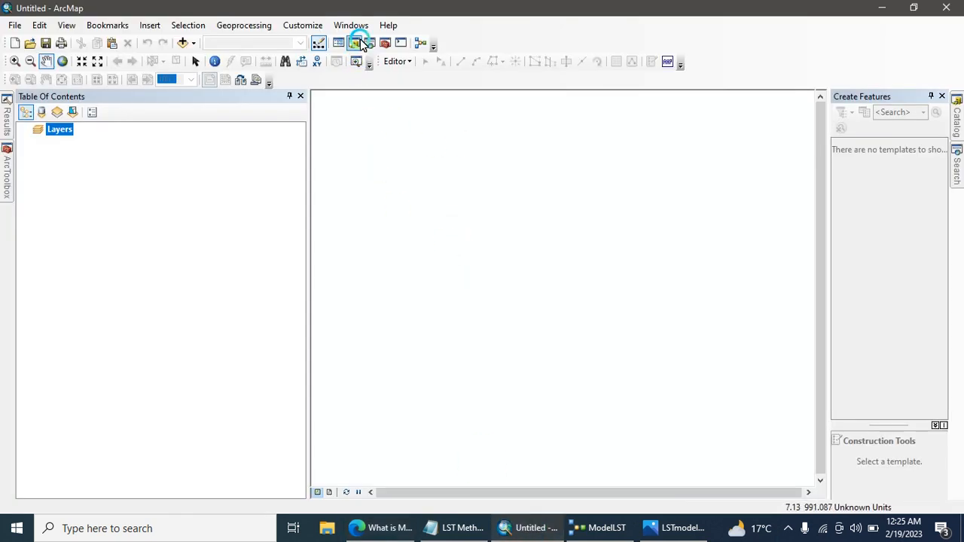
left_click(422, 45)
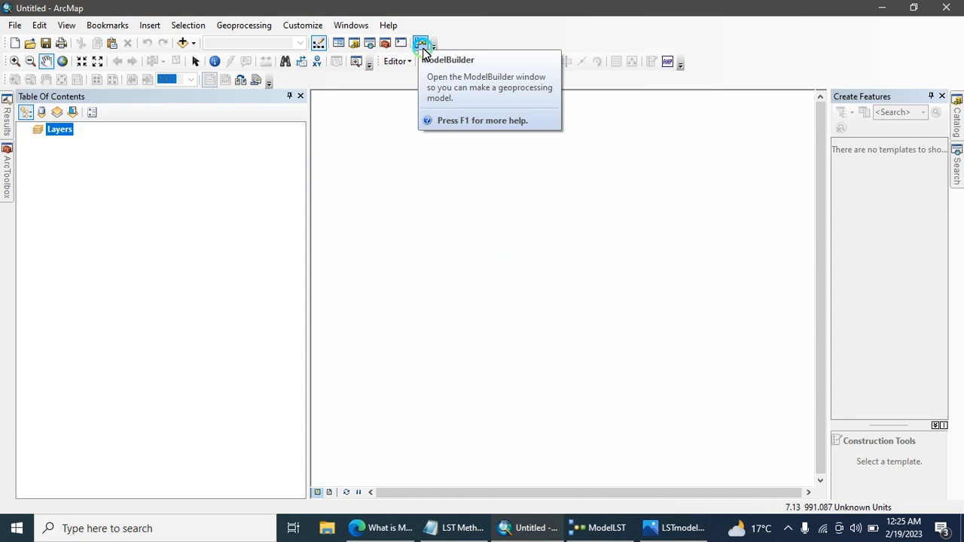
left_click(422, 44)
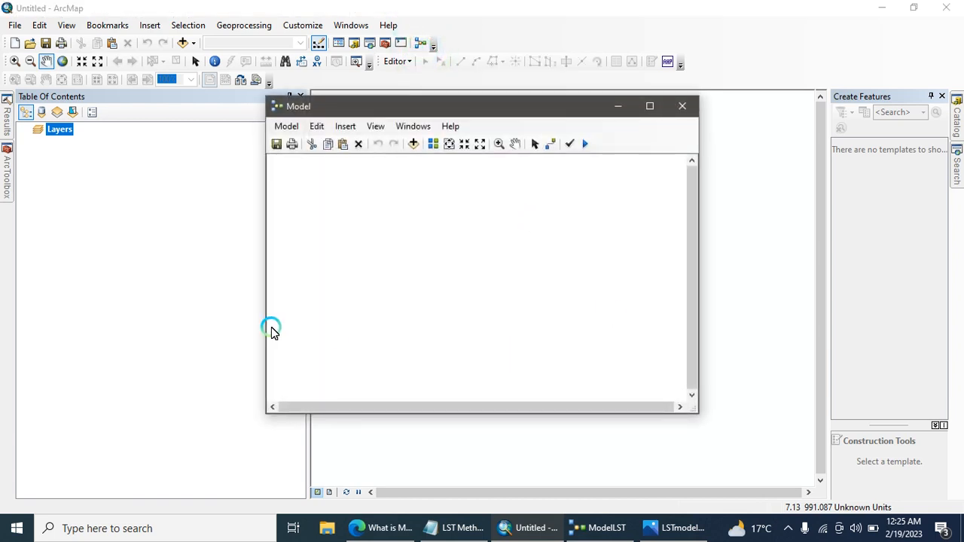
left_click_drag(265, 413, 52, 431)
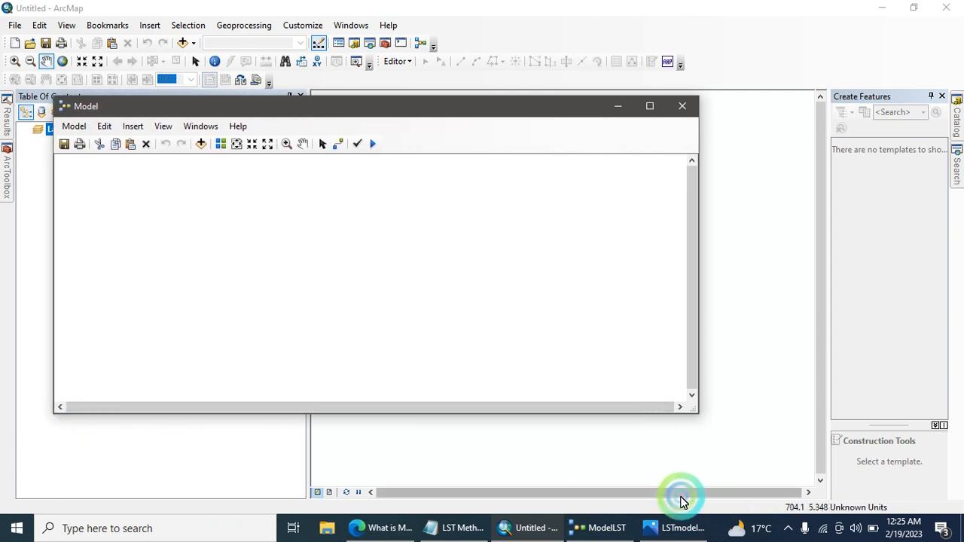
left_click_drag(701, 415, 781, 424)
left_click(237, 295)
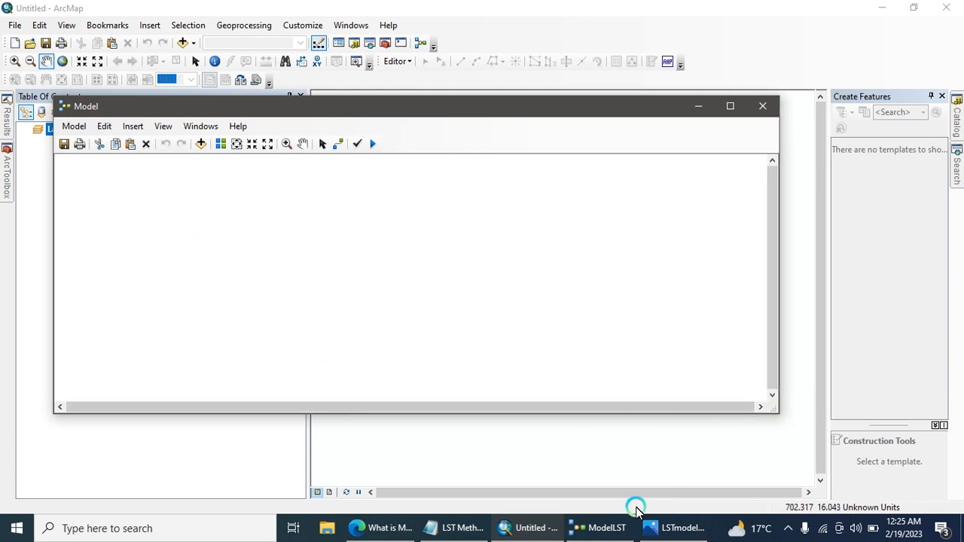
Step: Examine the reference workflow diagram in LSTmodel.JPG and return to ArcMap
mouse_move(595, 539)
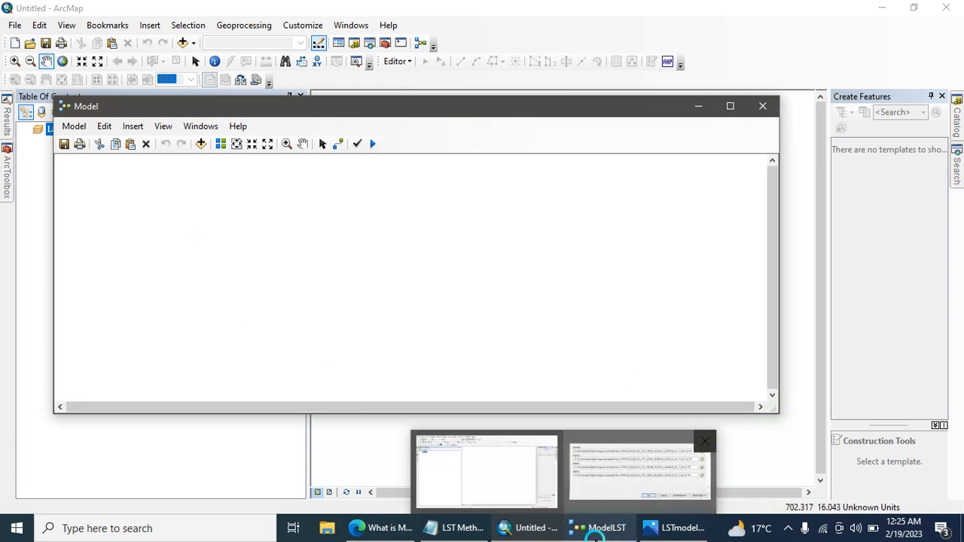
left_click(673, 527)
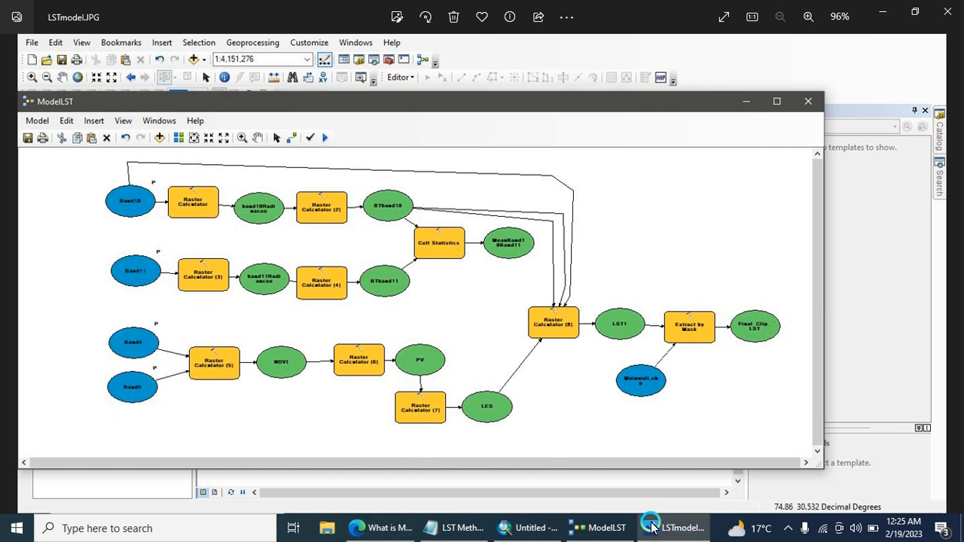
mouse_move(666, 534)
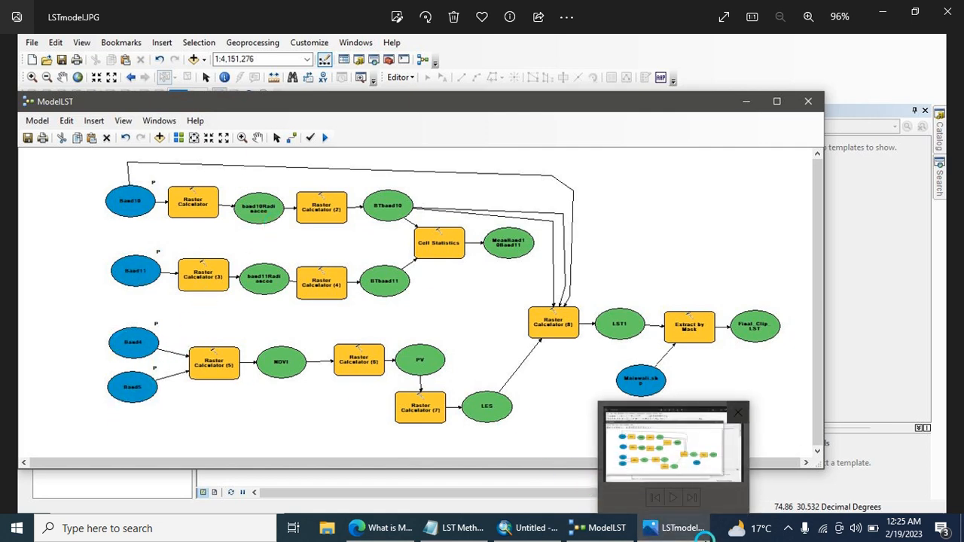
left_click(700, 534)
Step: Open the Catalog and move the Model window so it no longer covers the Catalog tree
left_click(958, 111)
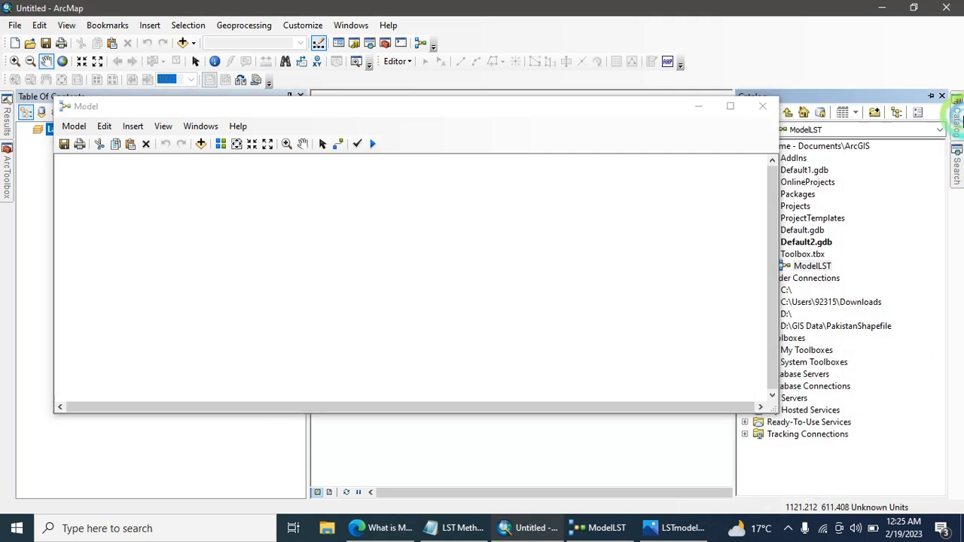
left_click_drag(656, 108, 559, 111)
left_click(775, 181)
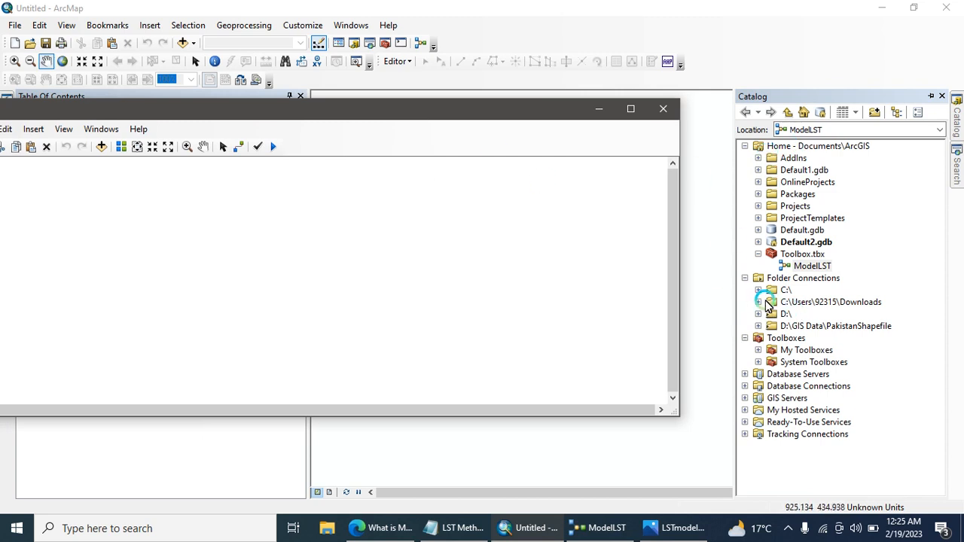
Step: Copy the Band10 raster path from the ModelLST tool dialog and go to that location in the Catalog
left_click(605, 530)
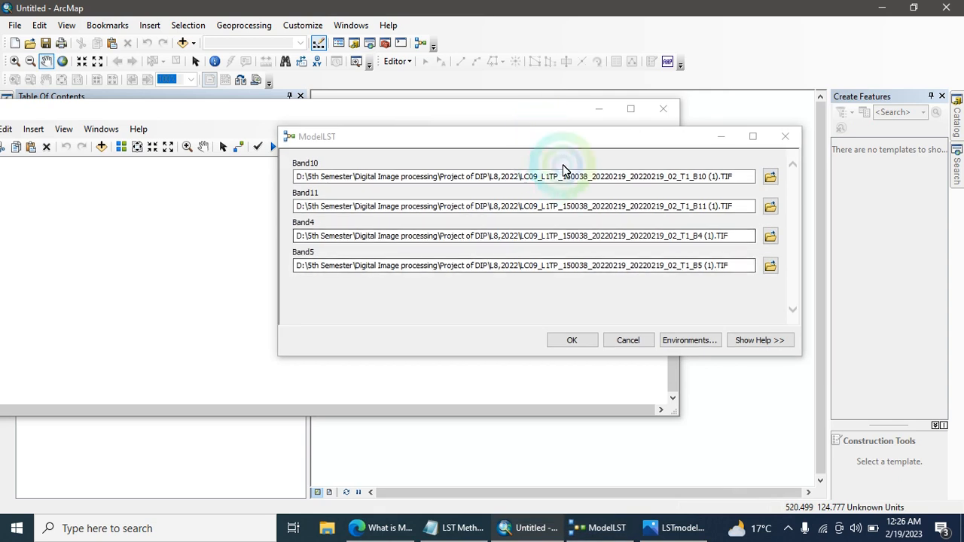
left_click(567, 179)
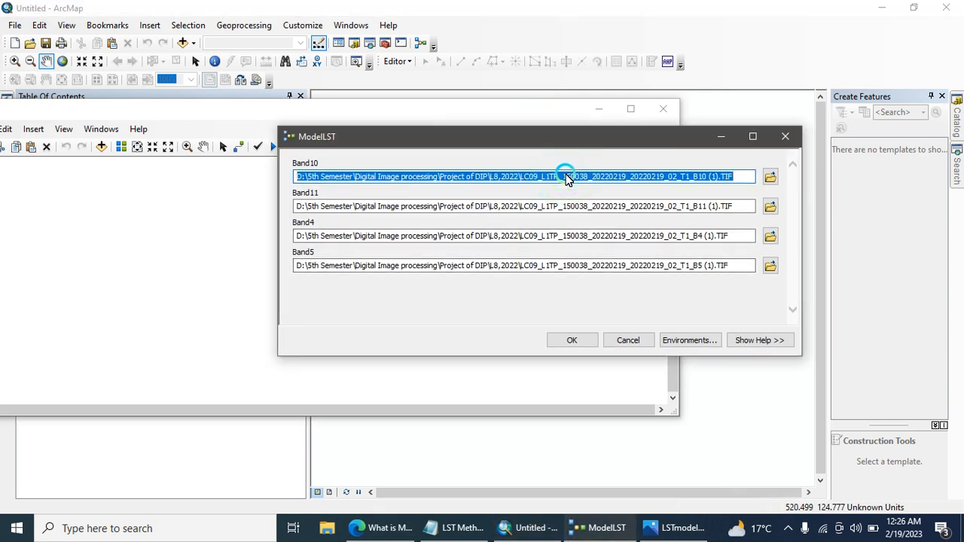
left_click(724, 139)
left_click(957, 116)
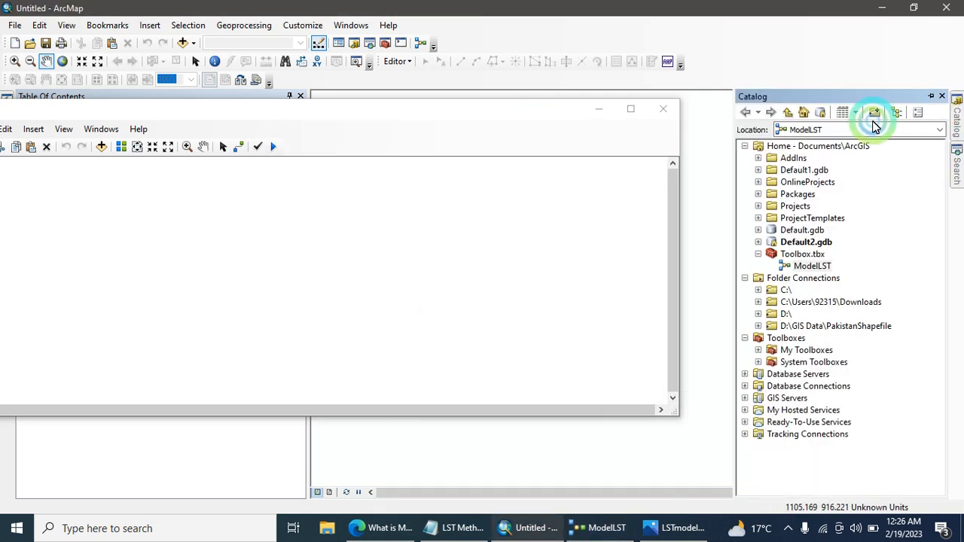
left_click(870, 128)
key("ctrl+v")
key("Return")
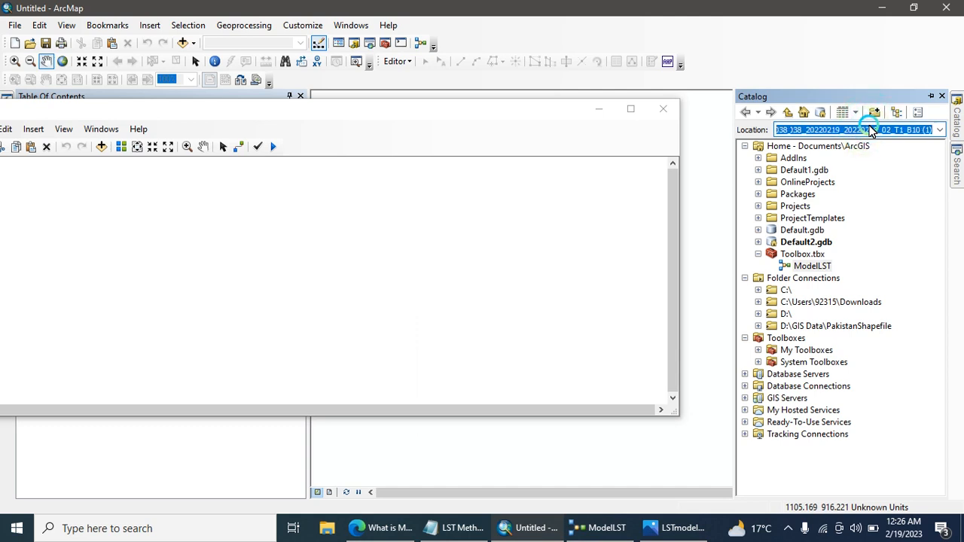
left_click_drag(844, 490, 898, 491)
Step: Add the B10, B11, B4 and B5 TIF rasters from the Catalog to the model, stacked one below another
left_click_drag(825, 277, 825, 278)
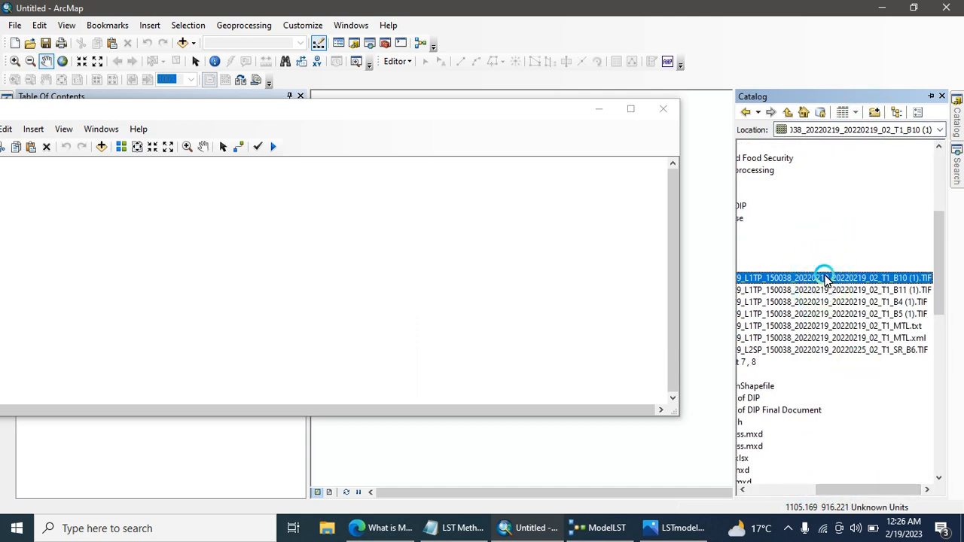
left_click_drag(298, 238, 12, 189)
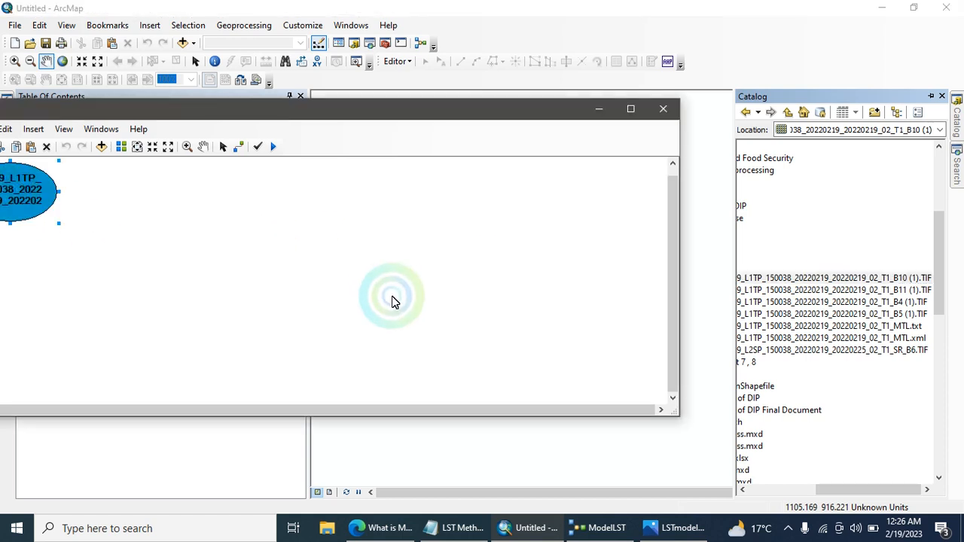
left_click_drag(880, 295, 25, 256)
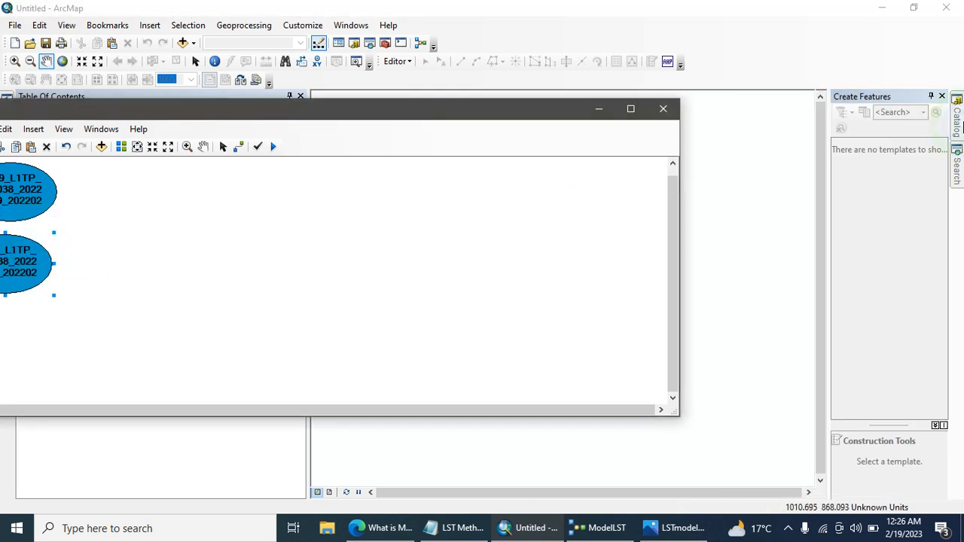
left_click(956, 124)
left_click_drag(868, 305, 2, 332)
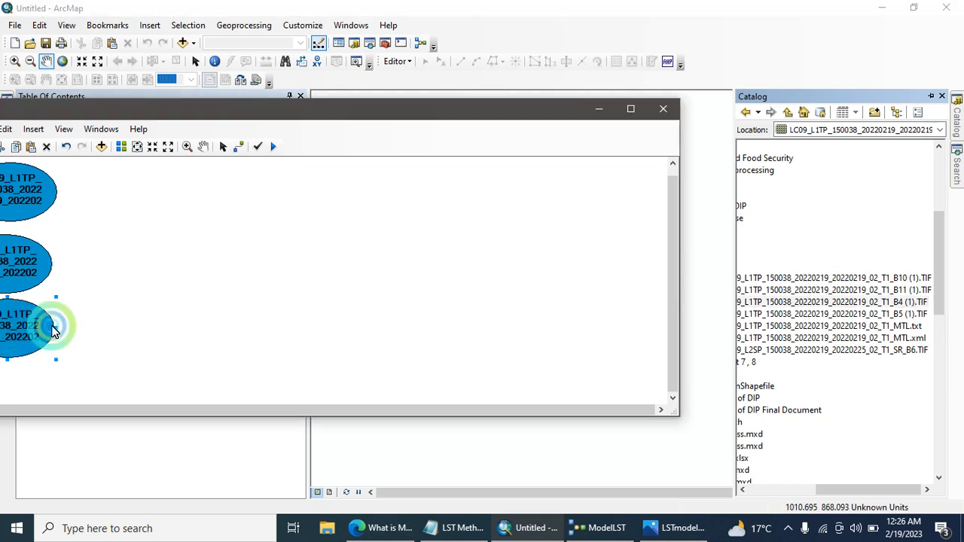
left_click(872, 314)
left_click_drag(872, 314, 35, 384)
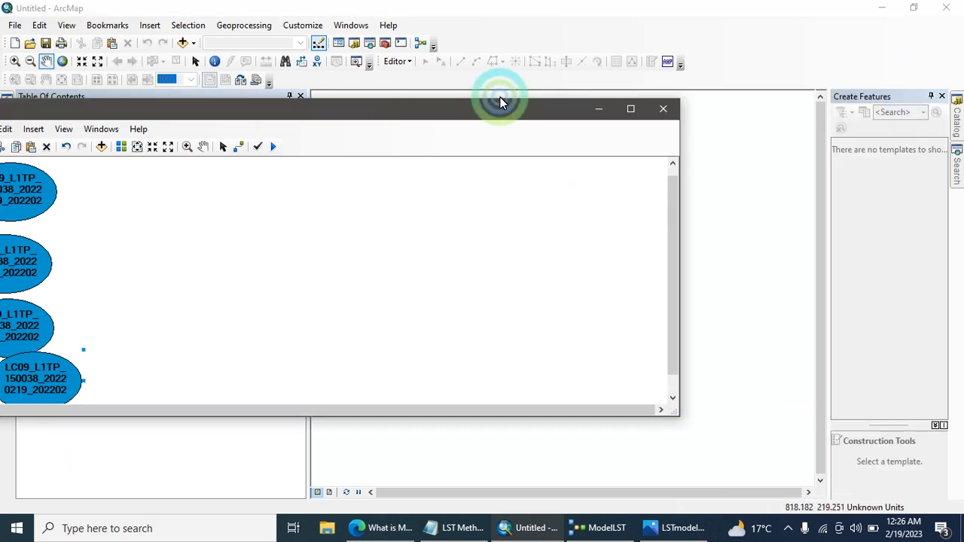
Step: Bring the Model window fully into view and line up the upper three raster variables with the lowest one
left_click_drag(491, 103, 668, 98)
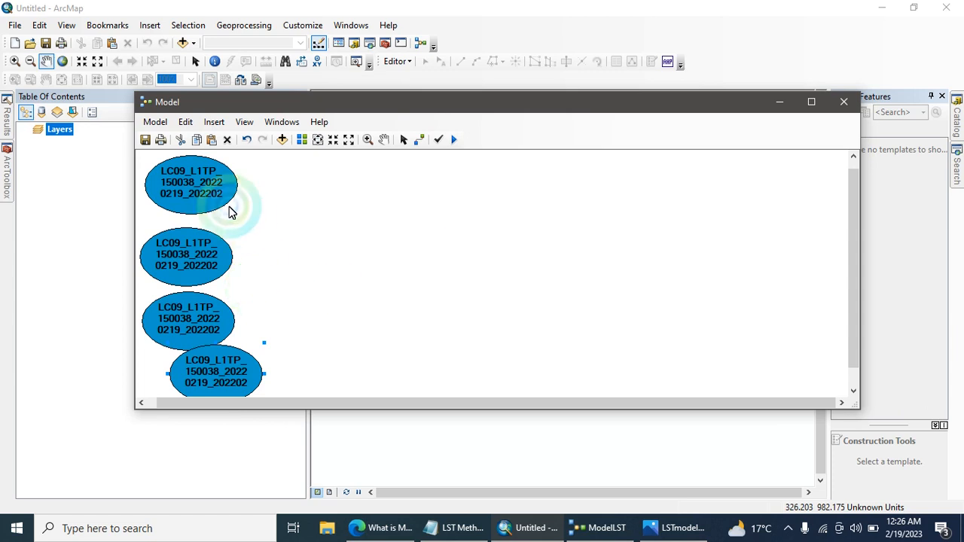
left_click_drag(194, 193, 223, 192)
left_click_drag(172, 269, 206, 261)
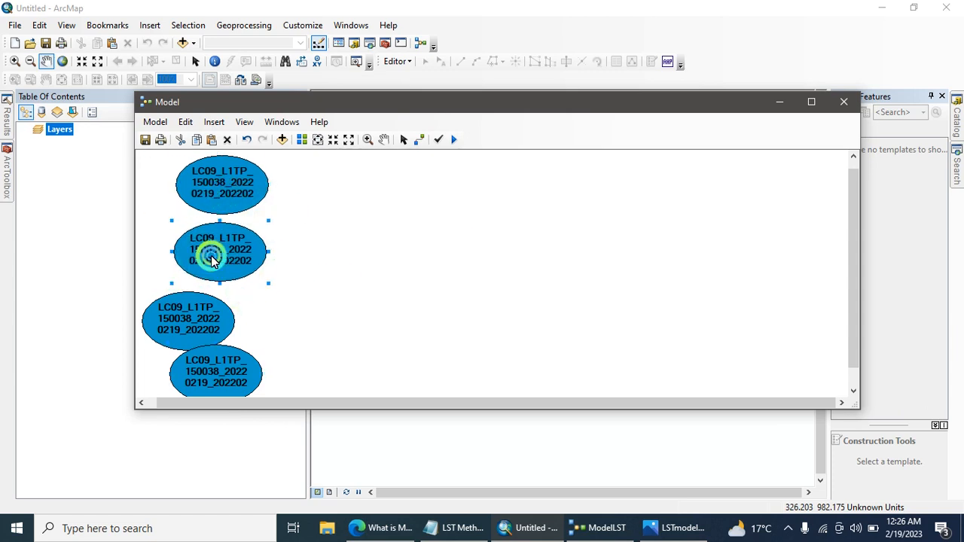
left_click_drag(181, 323, 208, 321)
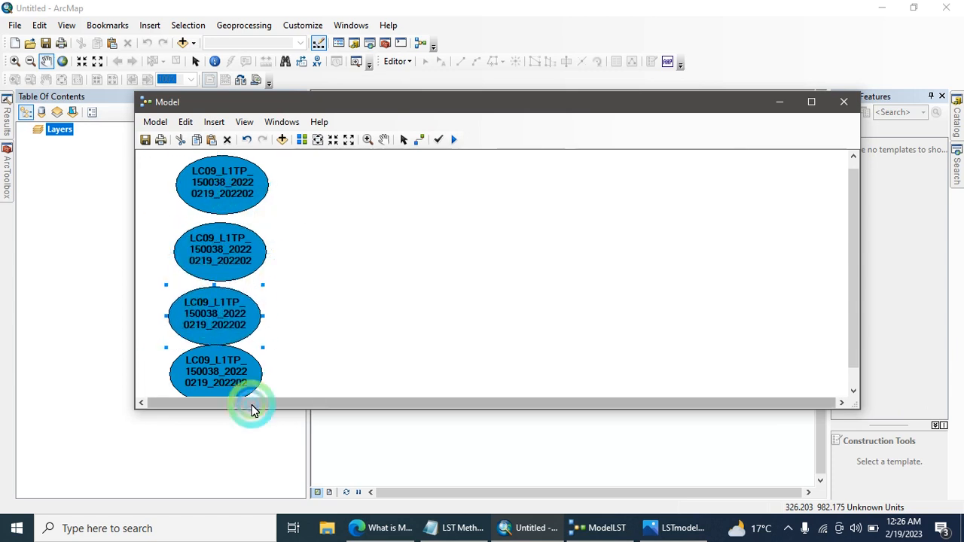
Step: Shrink the model view and rearrange the four raster variables into one evenly spaced column near the canvas's upper-left corner
left_click(350, 140)
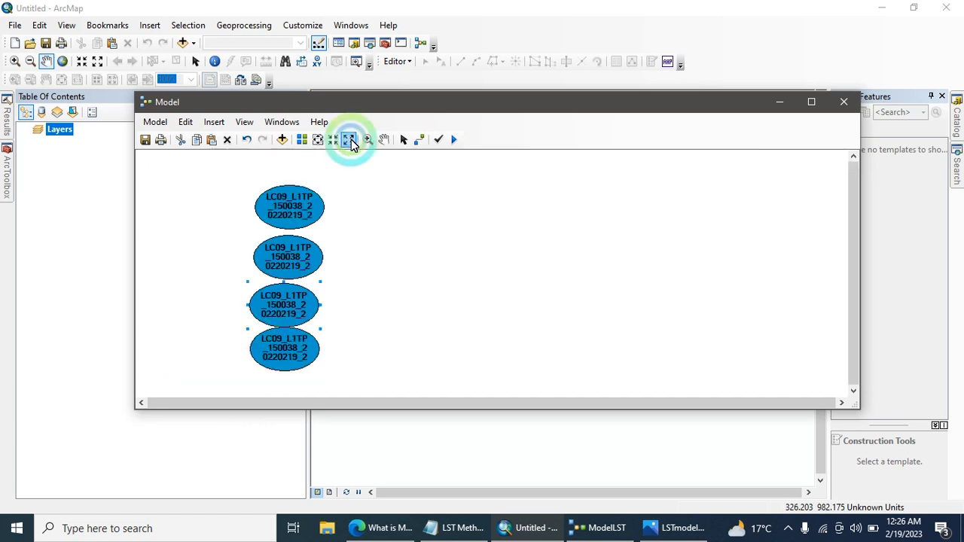
left_click_drag(291, 205, 221, 179)
left_click_drag(305, 238, 238, 213)
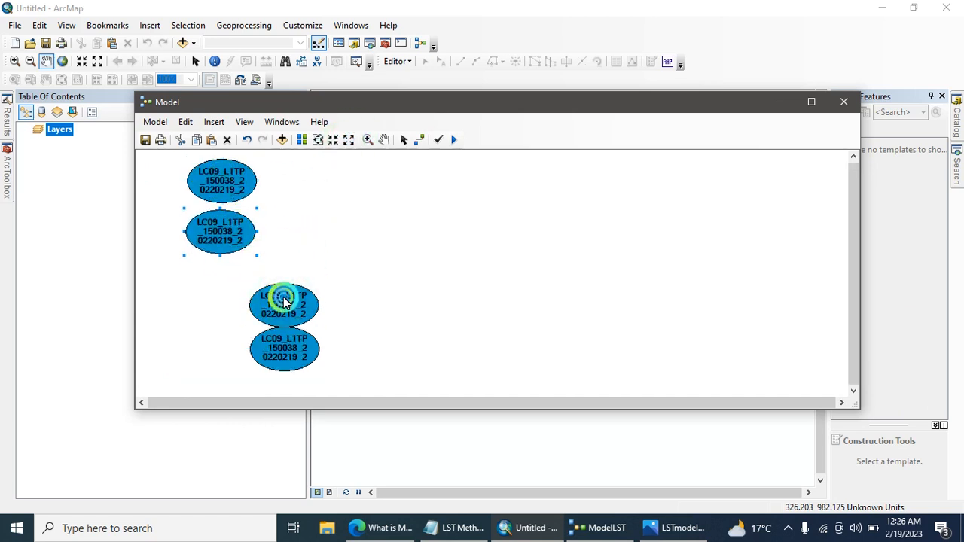
left_click_drag(286, 301, 225, 282)
left_click_drag(298, 360, 239, 343)
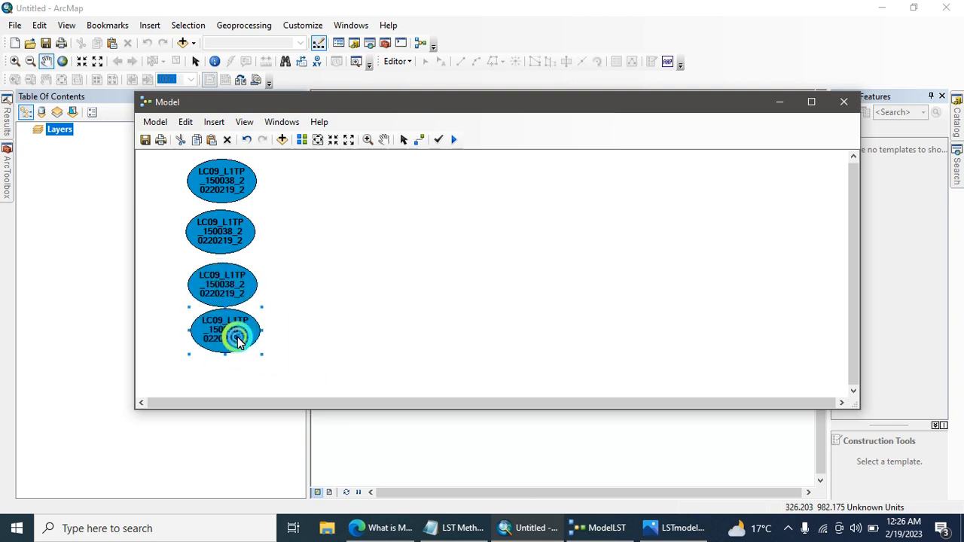
Step: Rename the topmost raster variable in the model as Band10
right_click(224, 178)
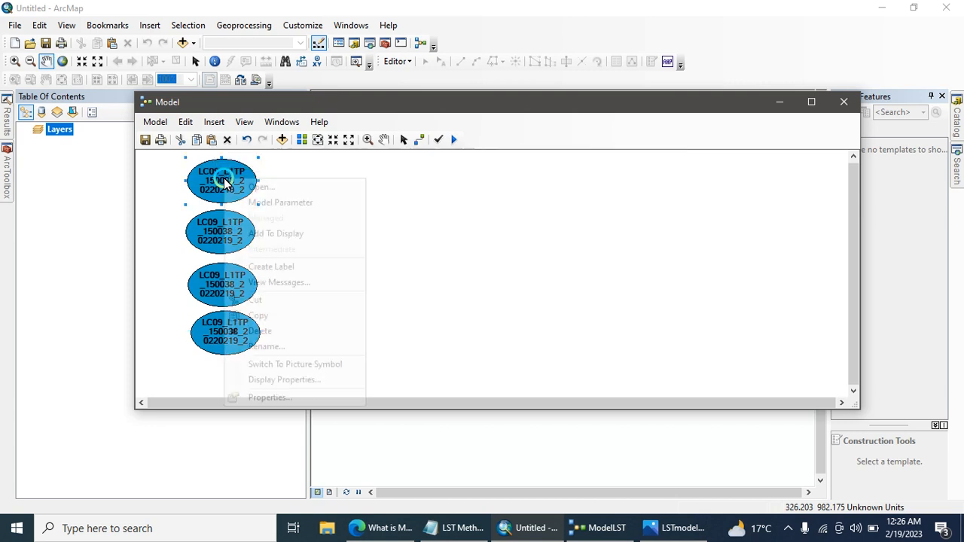
left_click(266, 347)
key("BackSpace")
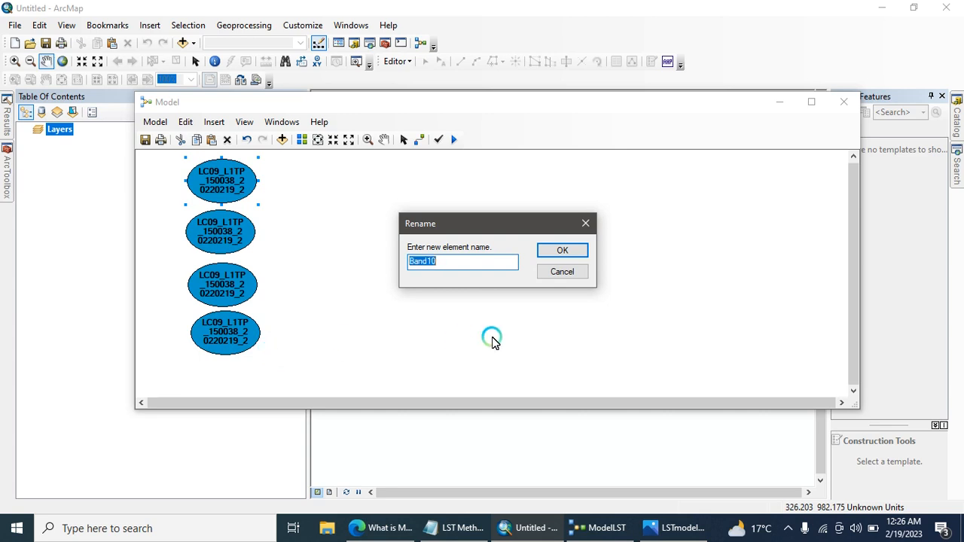
left_click(558, 252)
Step: Rename the second raster variable, the B11 TIF, as Band11
right_click(229, 236)
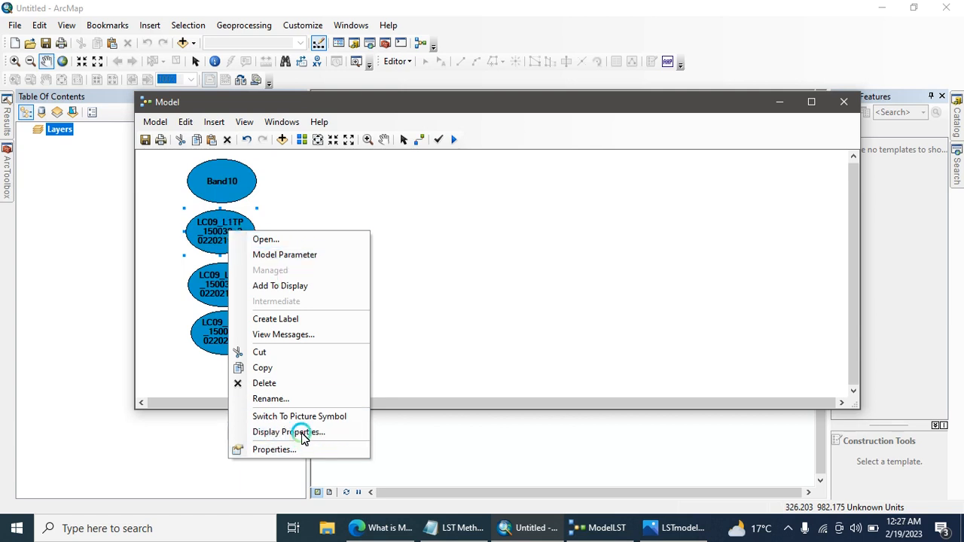
left_click(267, 399)
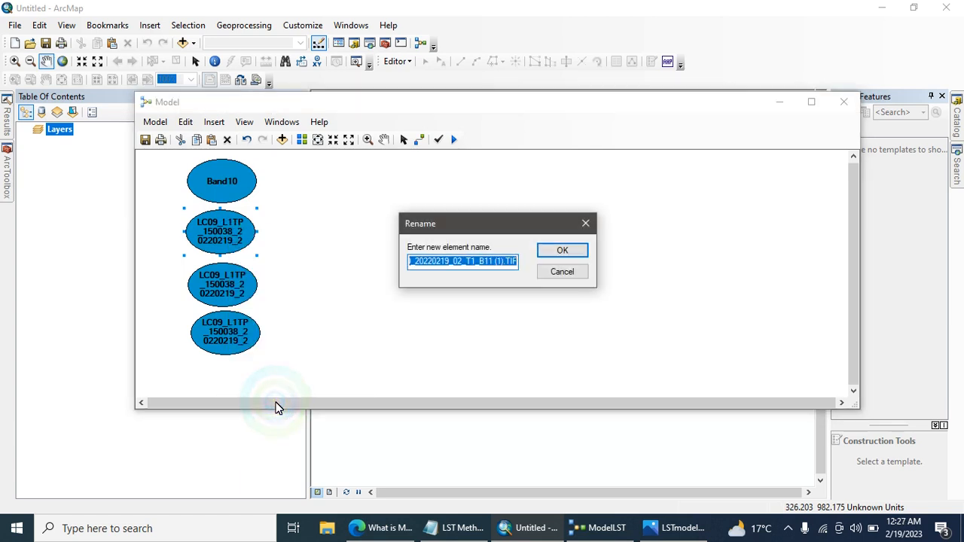
type("Band11")
key("Return")
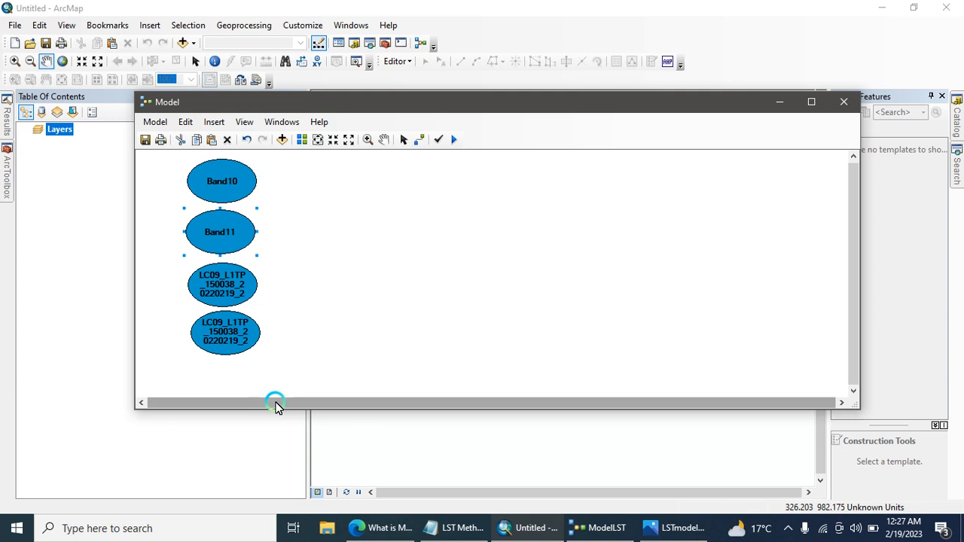
Step: Align the third raster variable, the B4 TIF, with the column and rename it as Band4
left_click(222, 287)
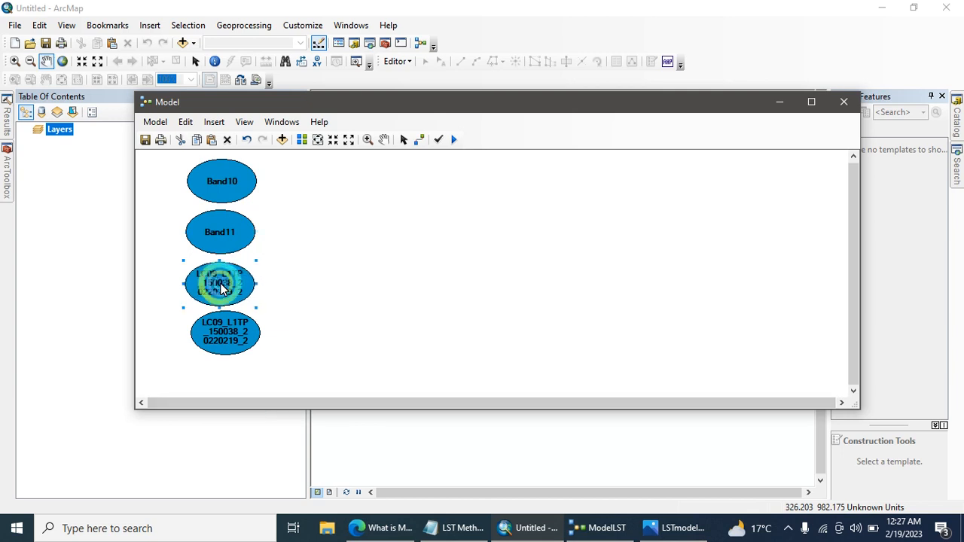
right_click(223, 288)
left_click(350, 325)
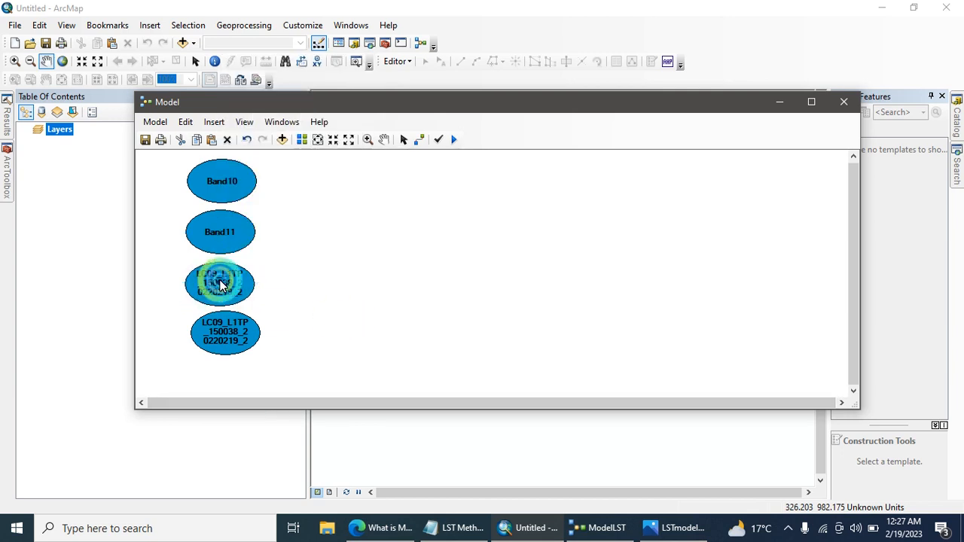
right_click(223, 281)
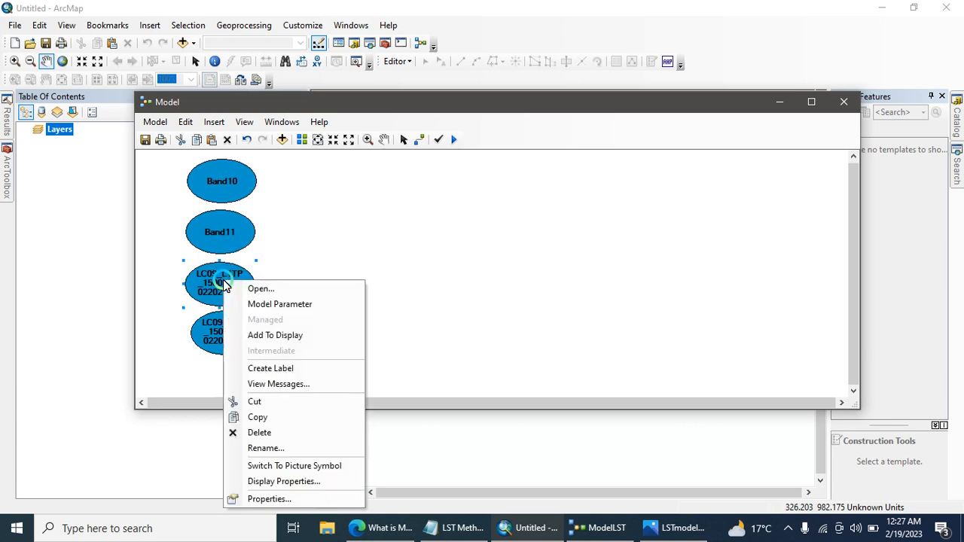
left_click(290, 450)
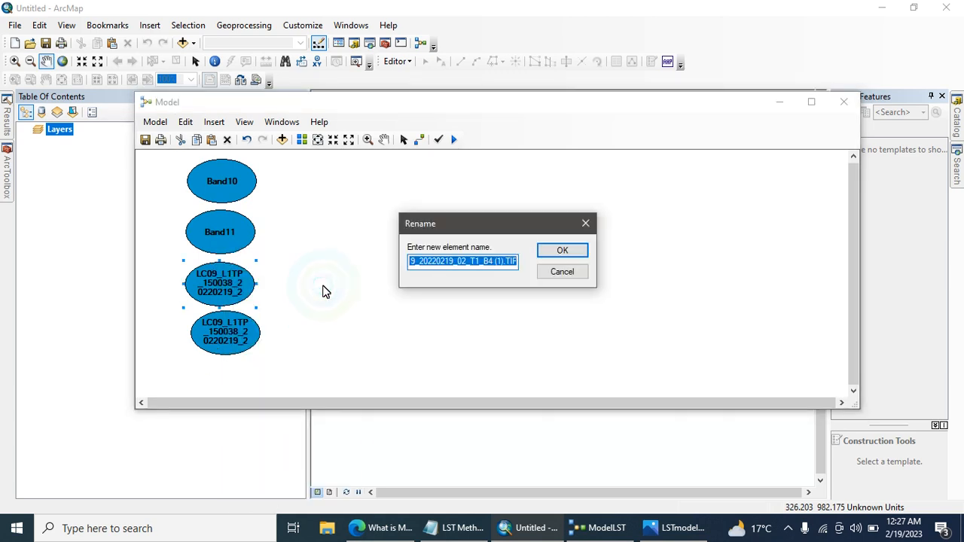
type("Band10")
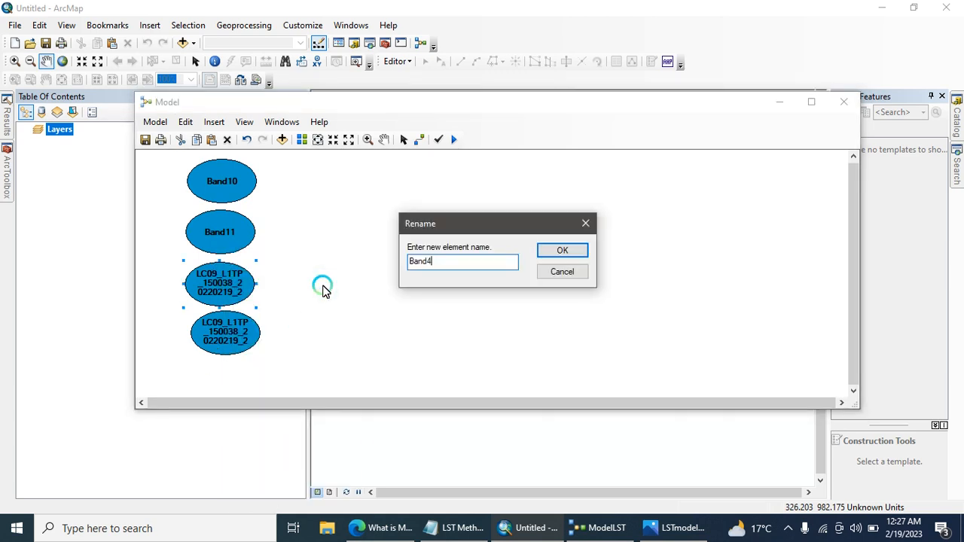
key("Return")
Step: Rename the lowest raster variable, the B5 TIF, as Band5 and even out the spacing of the four variables
left_click_drag(231, 329, 223, 333)
right_click(223, 334)
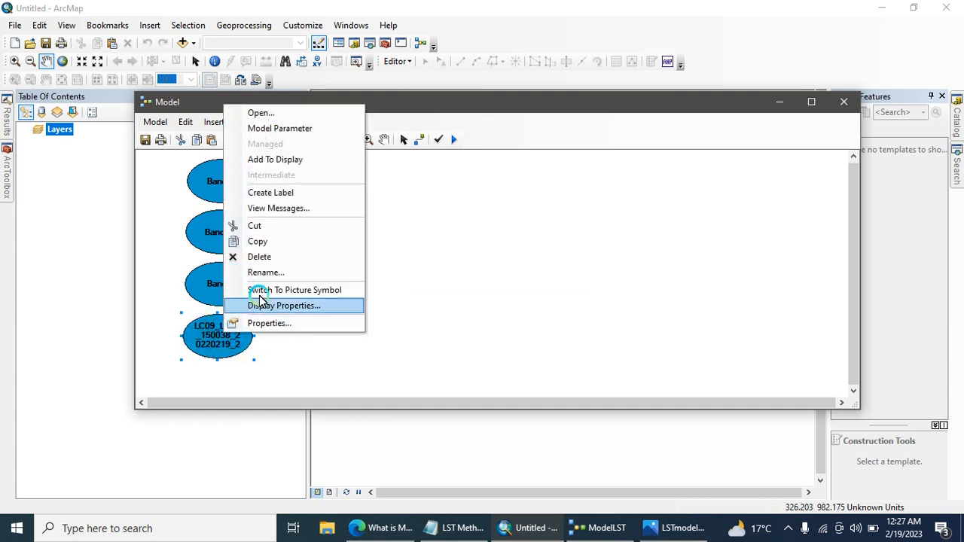
left_click(274, 276)
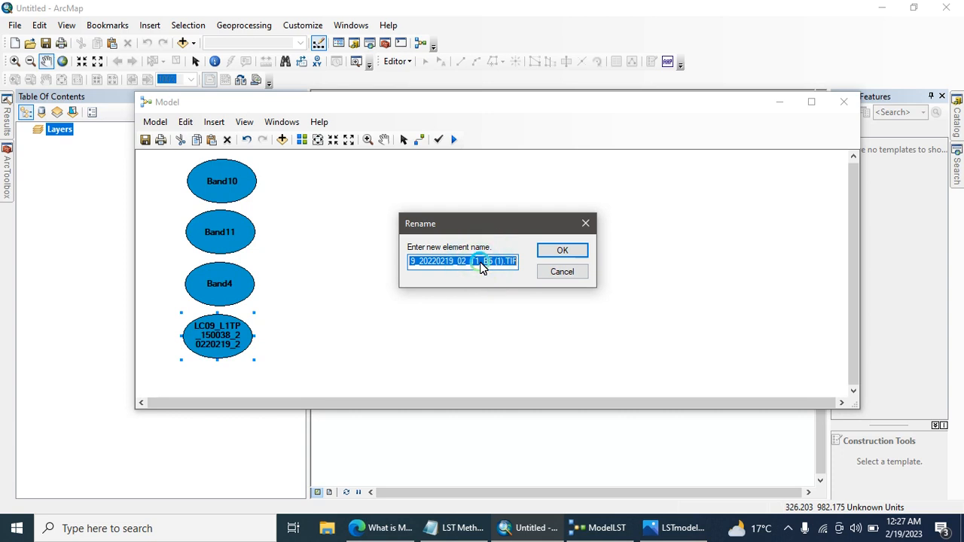
type("Band1")
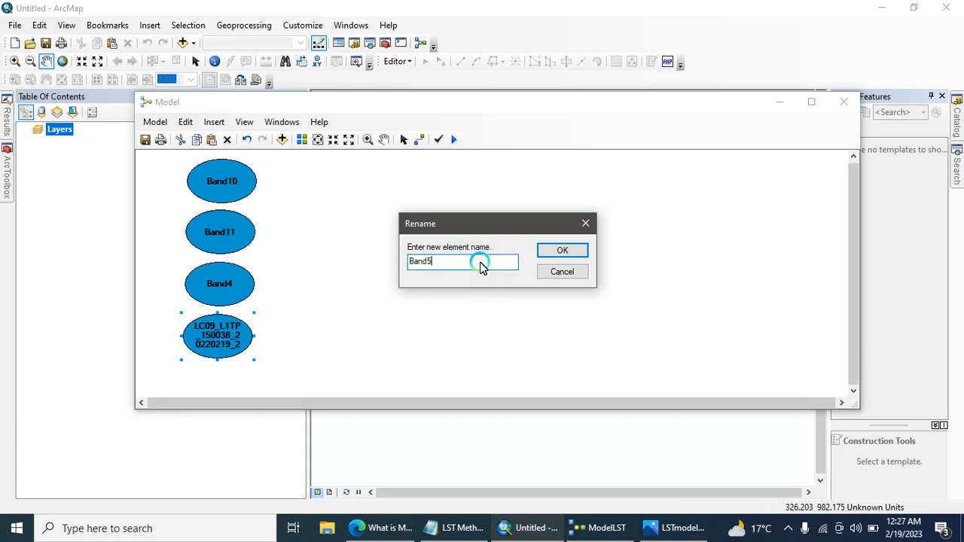
key("Return")
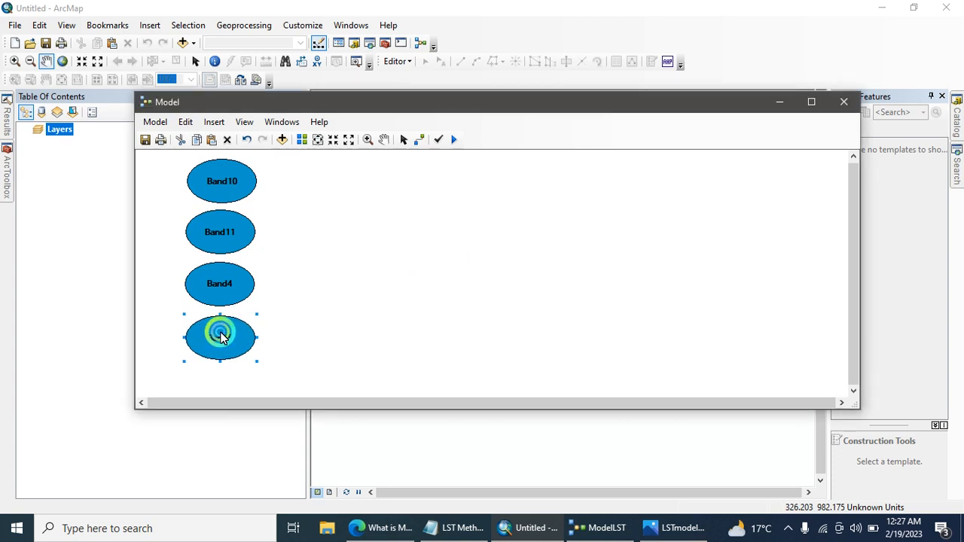
left_click(219, 226)
left_click(220, 190)
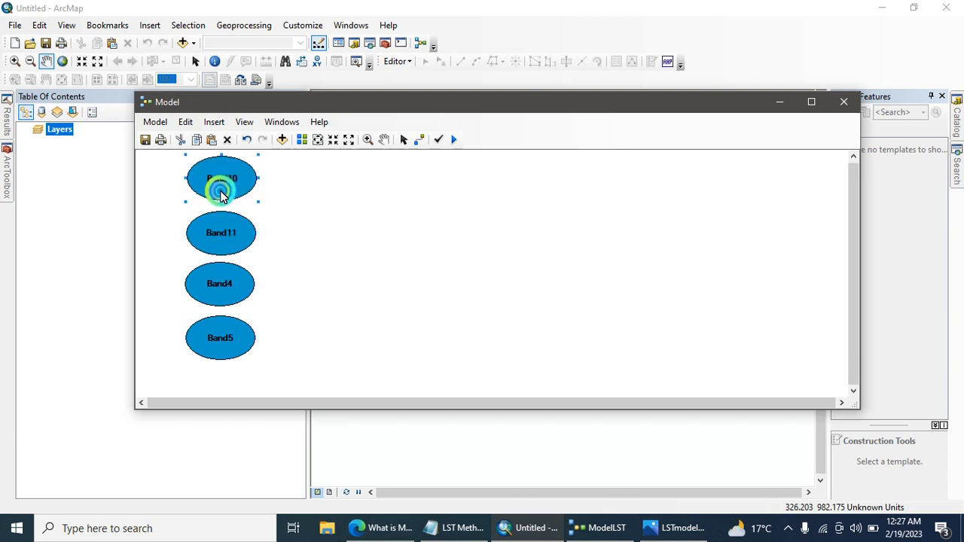
Step: Move the Model window clear of the Search pane and search for the Raster Calculator tool
left_click_drag(468, 103, 420, 103)
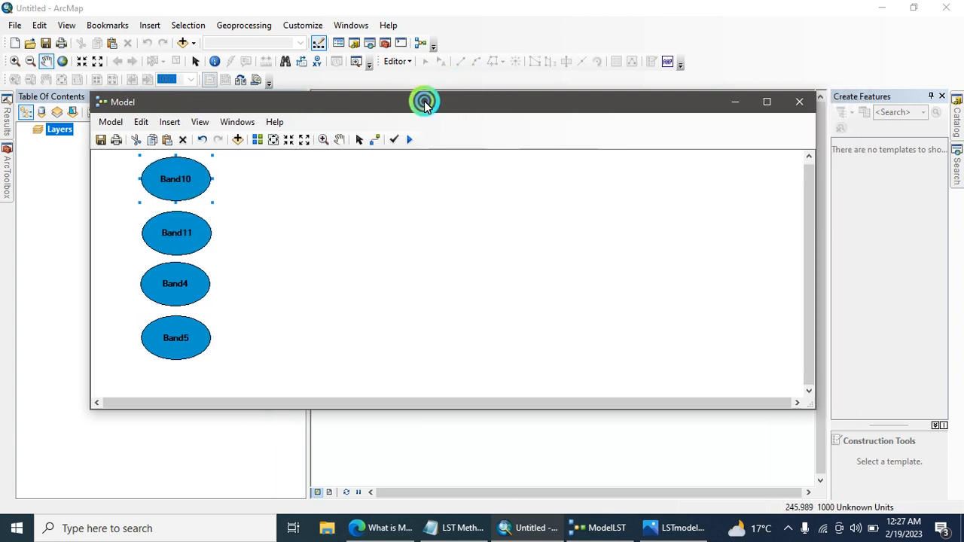
left_click_drag(571, 104, 551, 105)
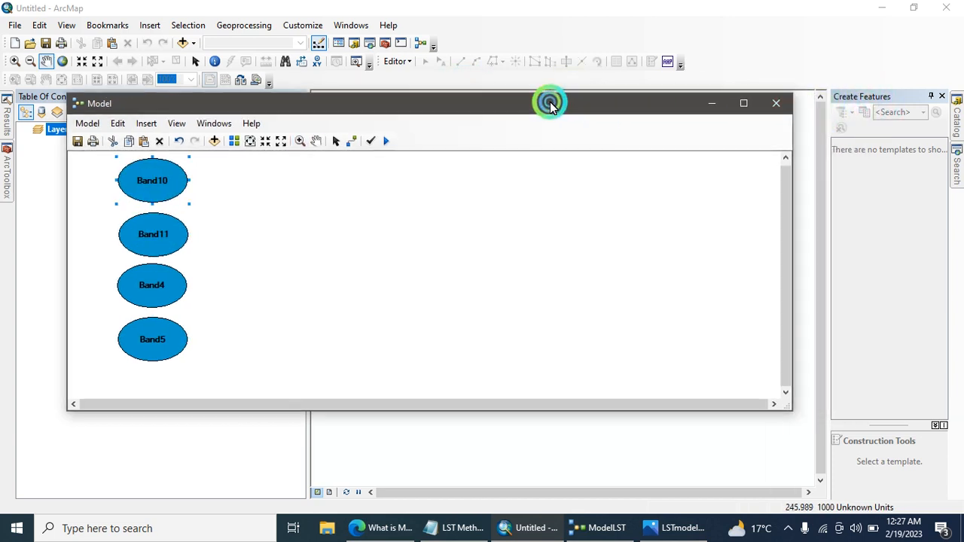
left_click(955, 172)
left_click(909, 162)
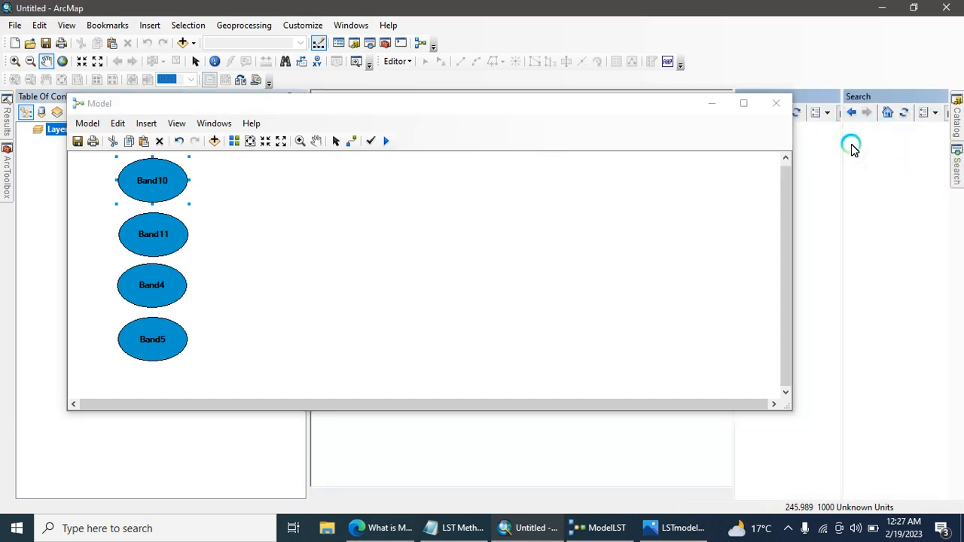
left_click_drag(667, 101, 577, 102)
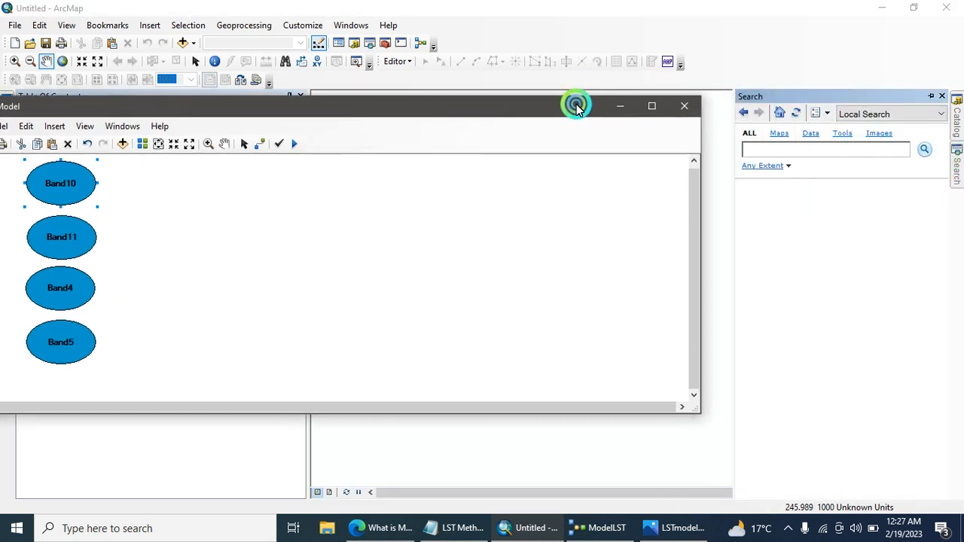
left_click(797, 148)
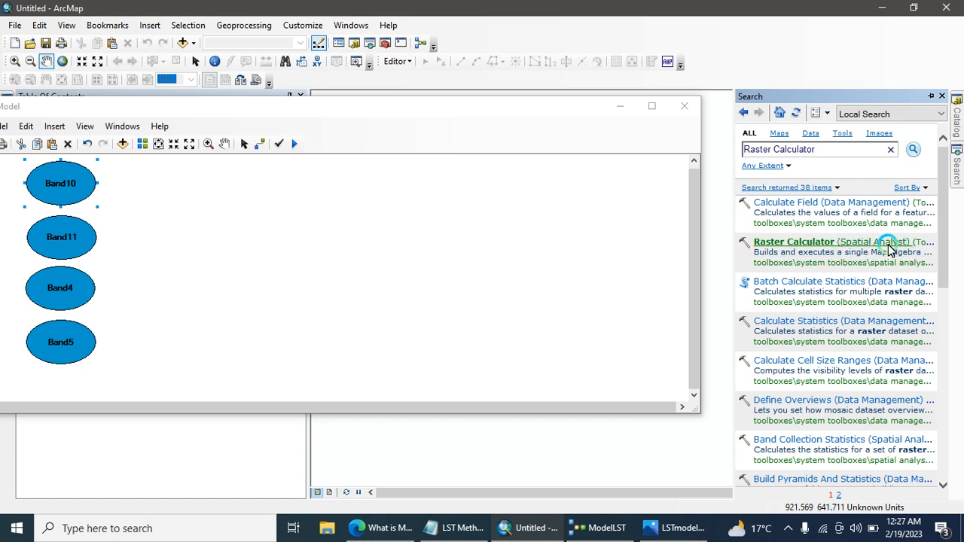
Step: Add the Raster Calculator (Spatial Analyst) tool to the model and place it beside Band10
left_click_drag(819, 243, 170, 184)
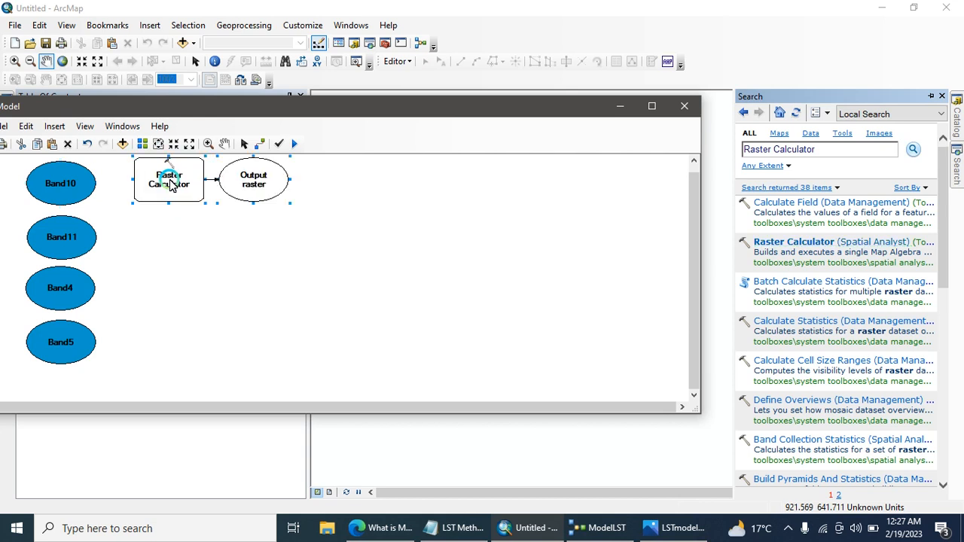
double_click(170, 184)
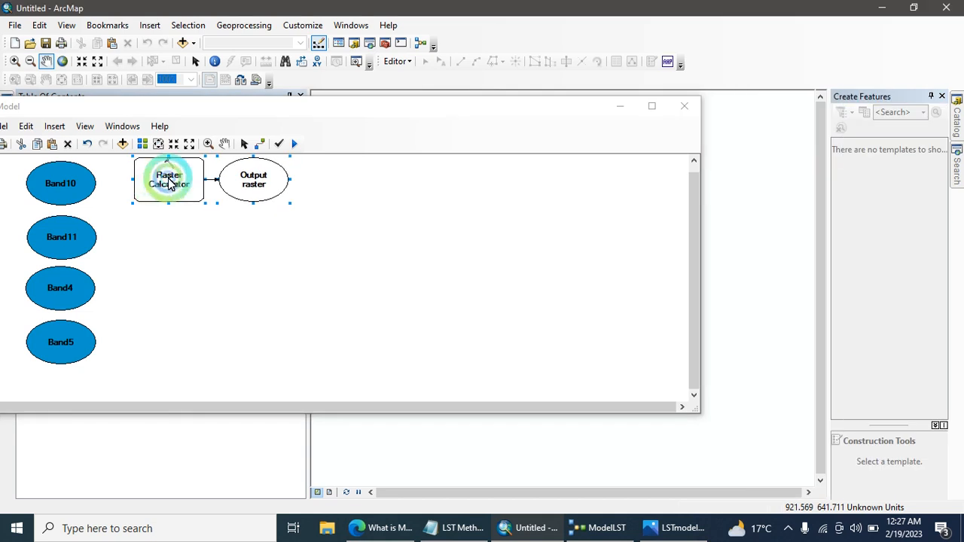
left_click_drag(170, 185, 153, 191)
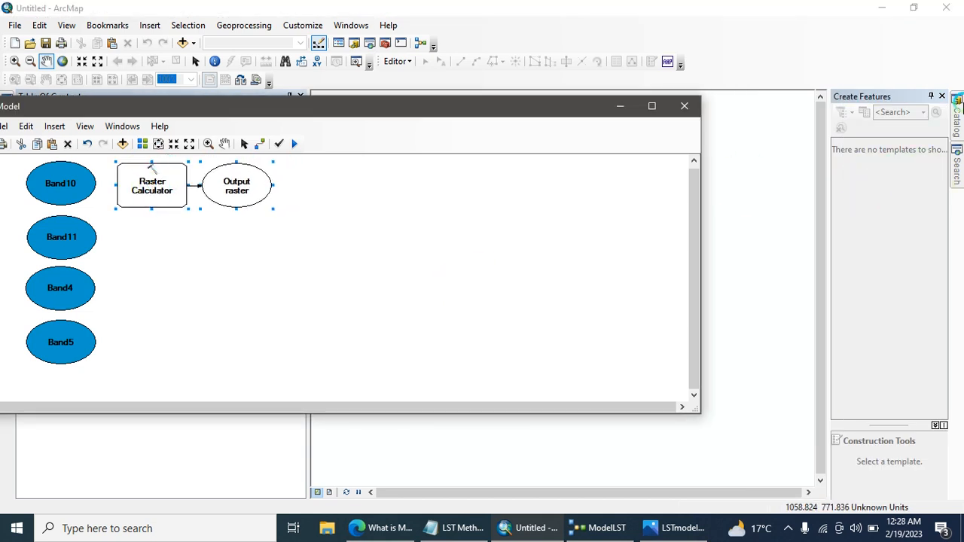
Step: Add a second Raster Calculator tool from the search results to the model, beside Band11
left_click(958, 117)
left_click(958, 180)
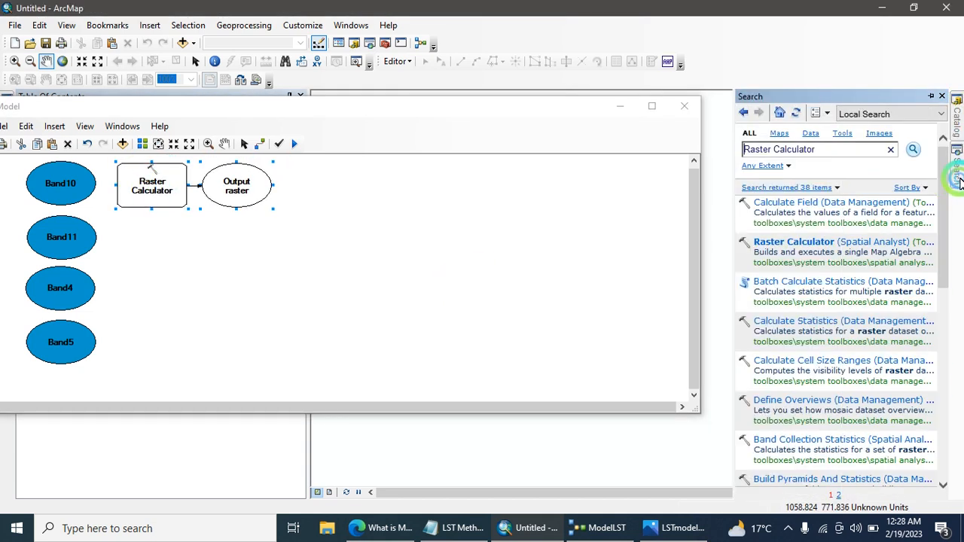
left_click(795, 242)
left_click_drag(795, 242, 160, 240)
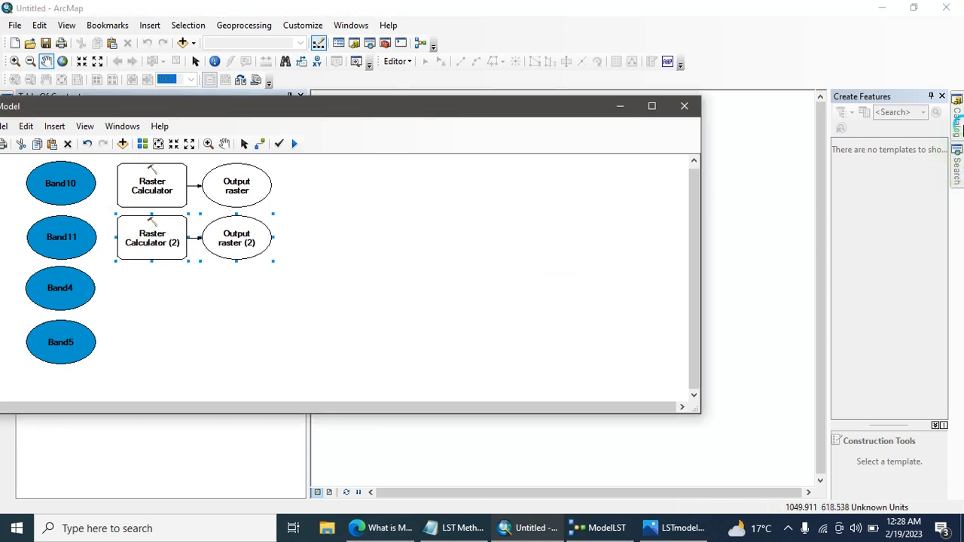
Step: Add a third Raster Calculator tool to the model and line it up beside Band4
left_click(960, 128)
left_click(958, 160)
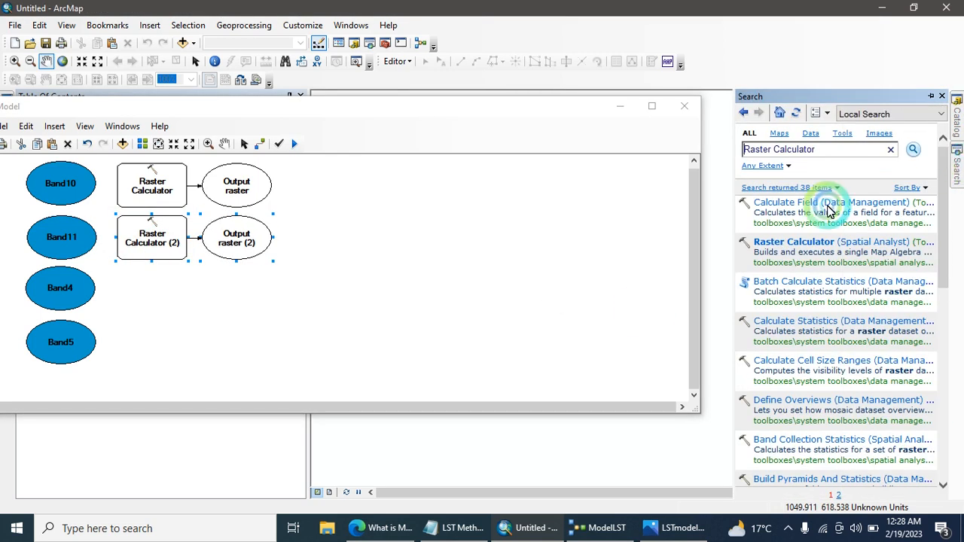
left_click(803, 240)
left_click_drag(803, 247, 305, 287)
left_click_drag(168, 292, 202, 285)
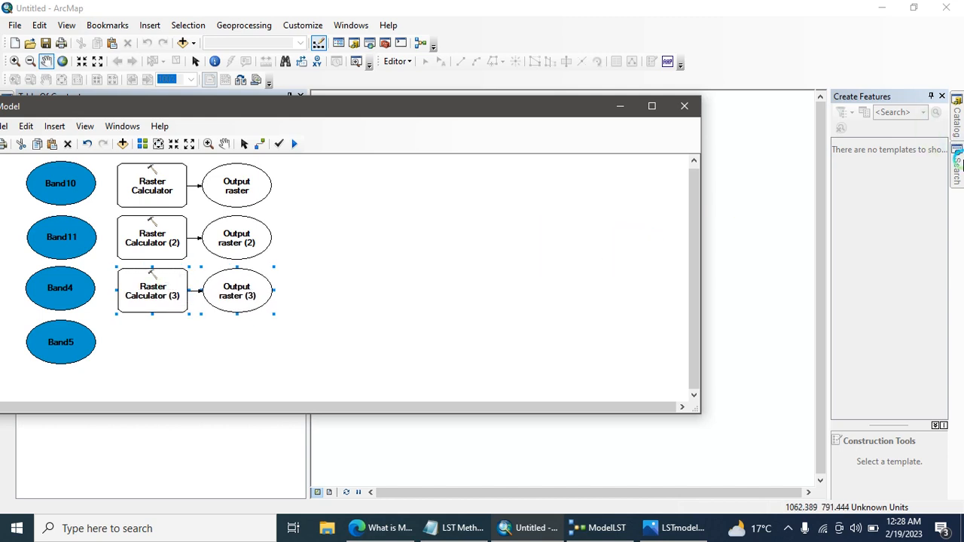
Step: Add a fourth Raster Calculator tool to the model, beside Band5
left_click(958, 162)
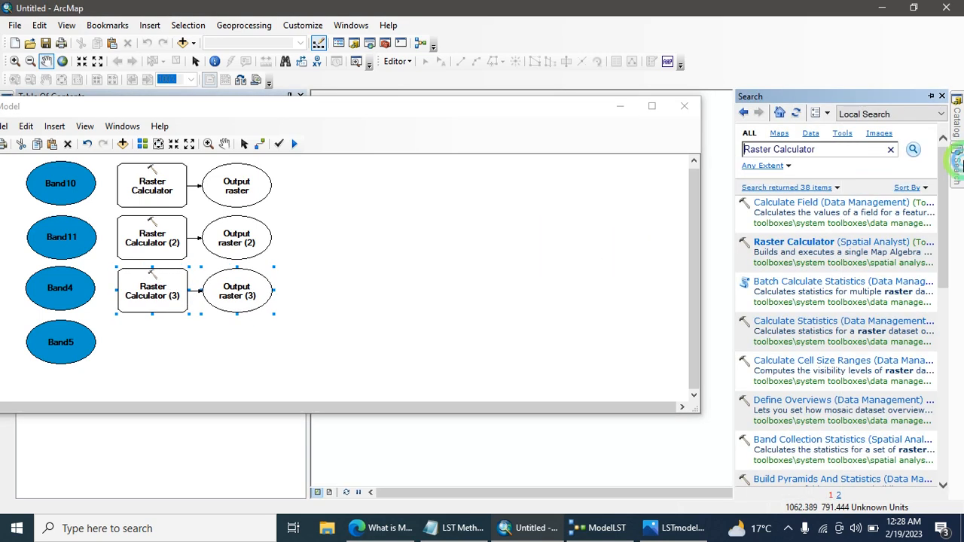
left_click(811, 245)
left_click(768, 167)
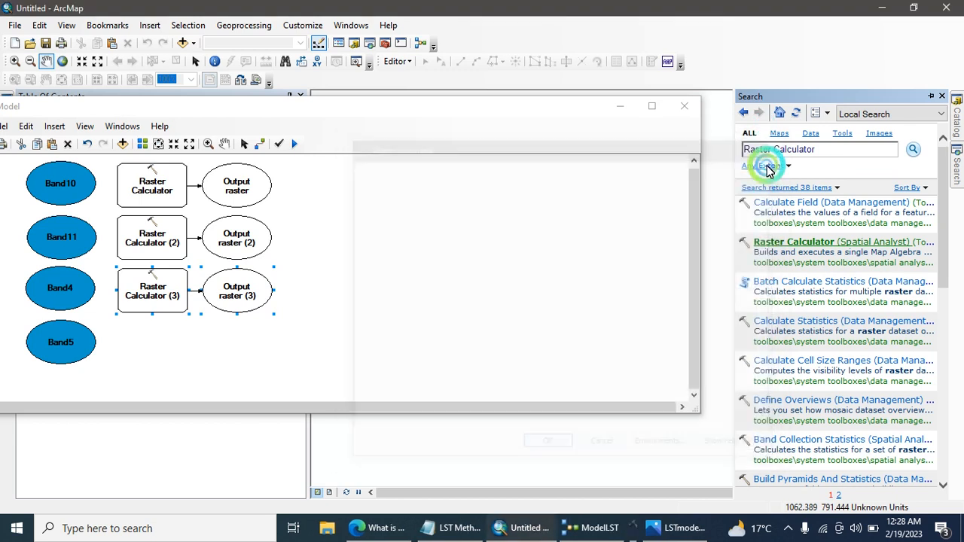
left_click_drag(829, 241, 156, 346)
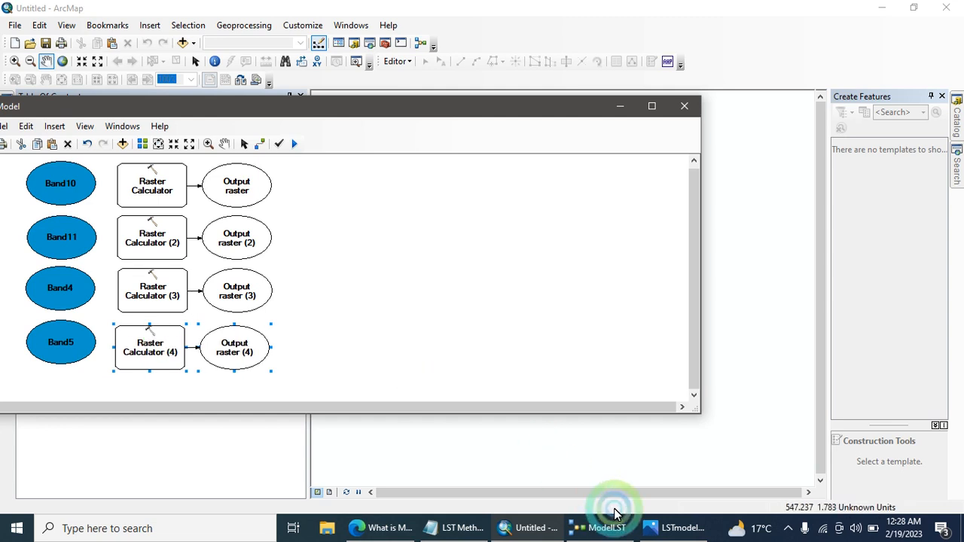
Step: Check the tool layout in the LSTmodel.JPG reference image and return to the ArcMap model
left_click(676, 529)
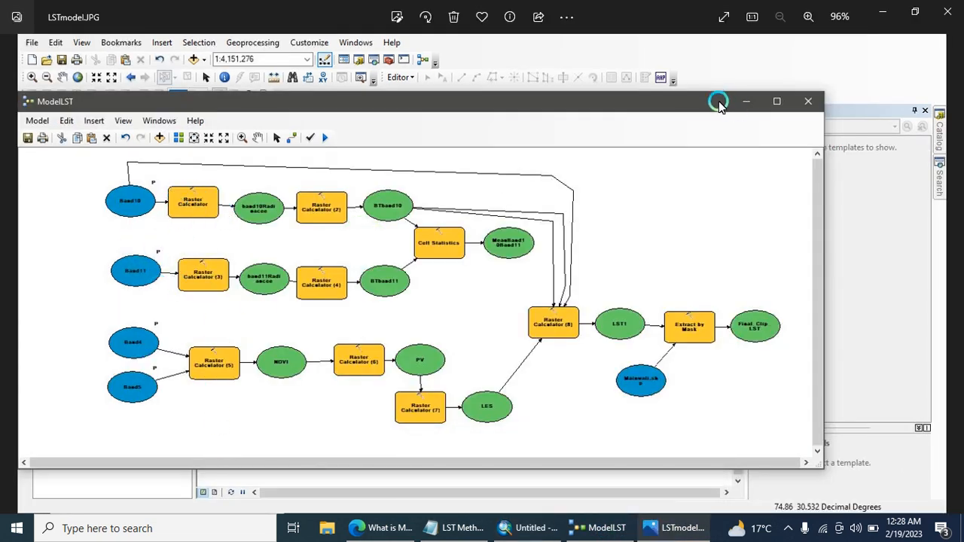
left_click(883, 16)
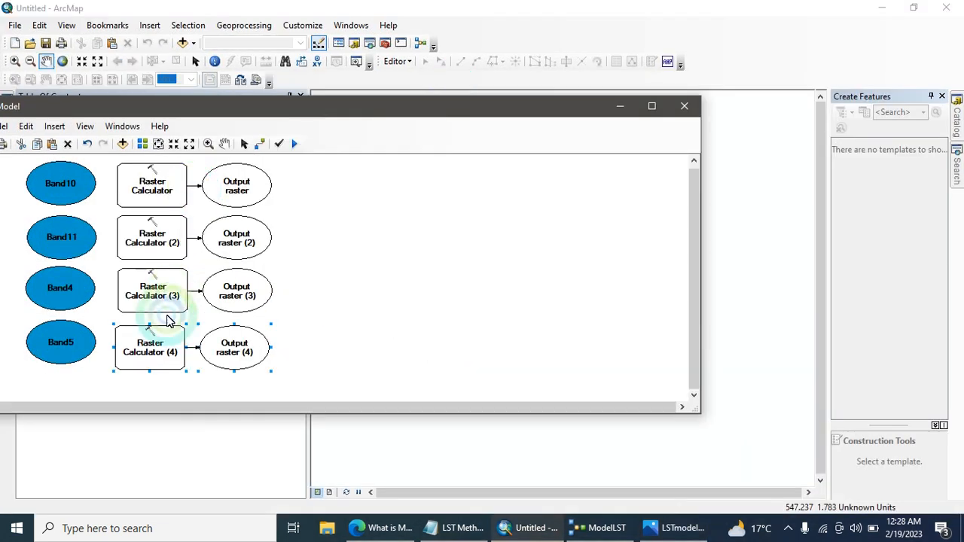
Step: Delete the fourth Raster Calculator and move the third one with its output down between the Band4 and Band5 rows
key("Delete")
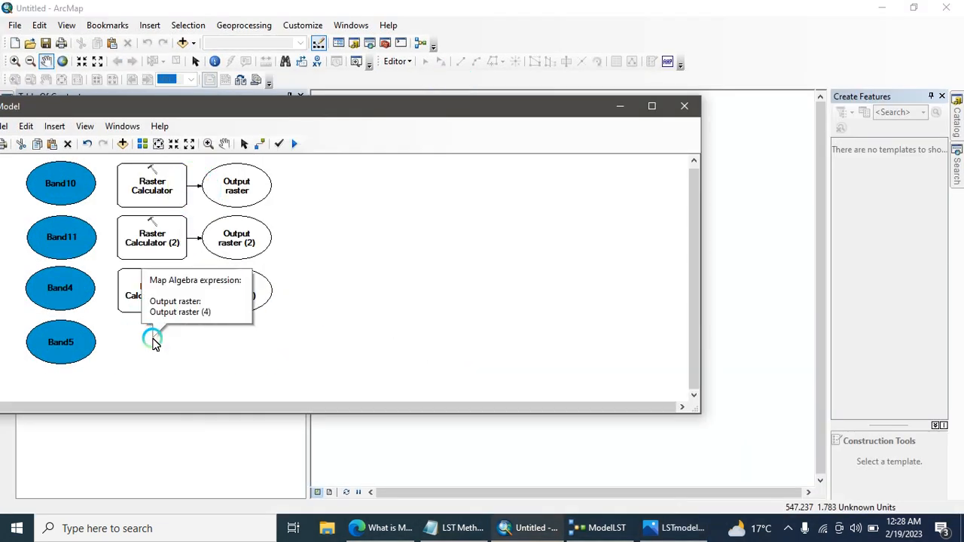
left_click_drag(177, 280, 176, 306)
left_click(295, 280)
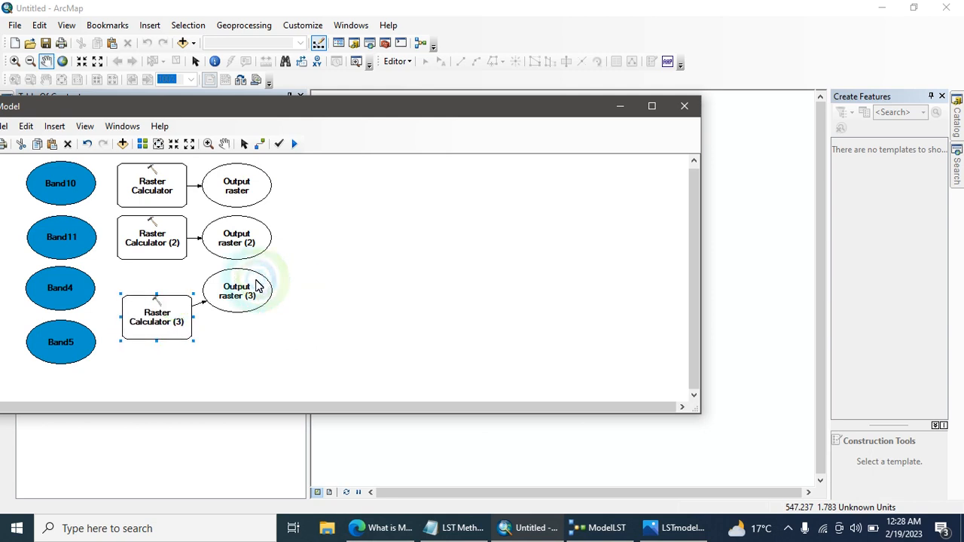
left_click_drag(256, 284, 263, 305)
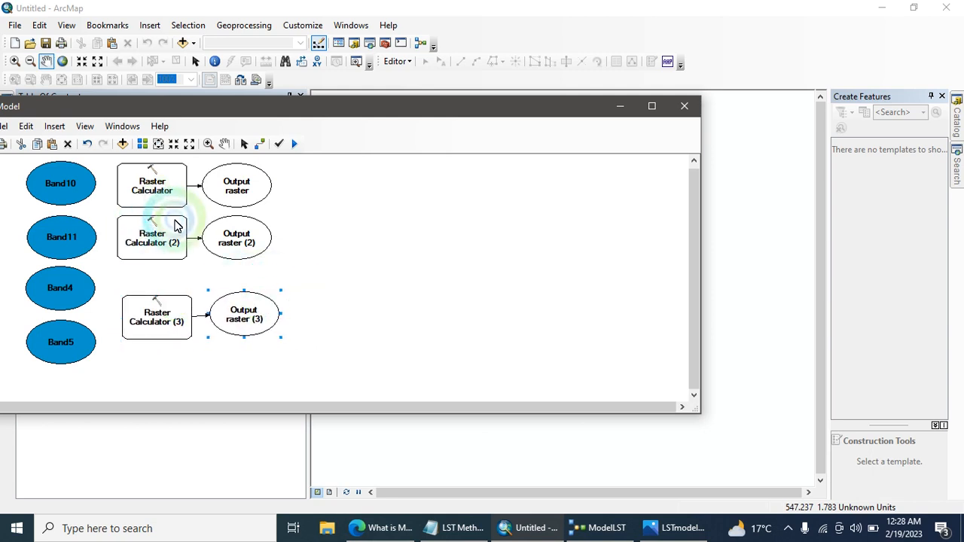
left_click_drag(175, 222, 173, 230)
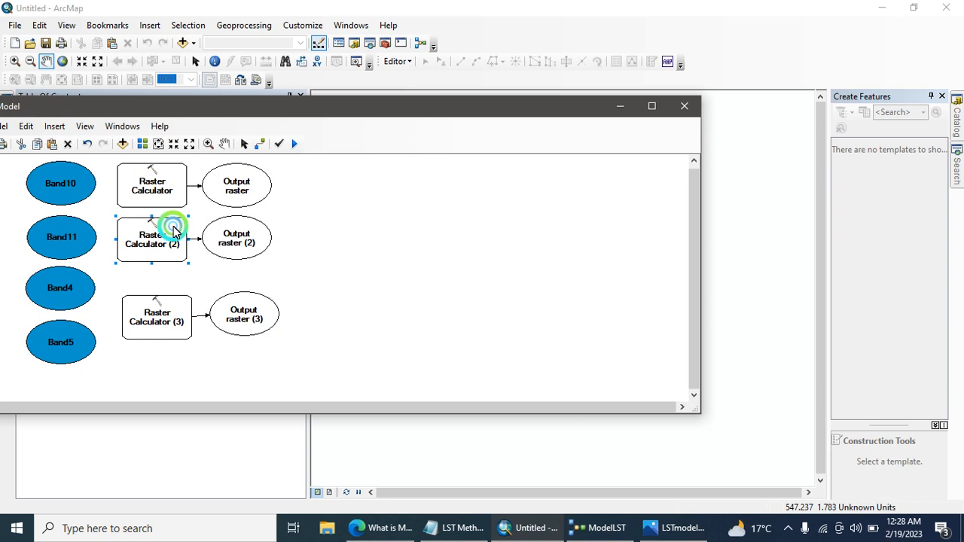
Step: Set the first Raster Calculator's expression to 0.0003342 * "%Band10%" + 0.1, copying the Band 10 radiance equation from the LST Methodology,equations.txt notes
double_click(169, 177)
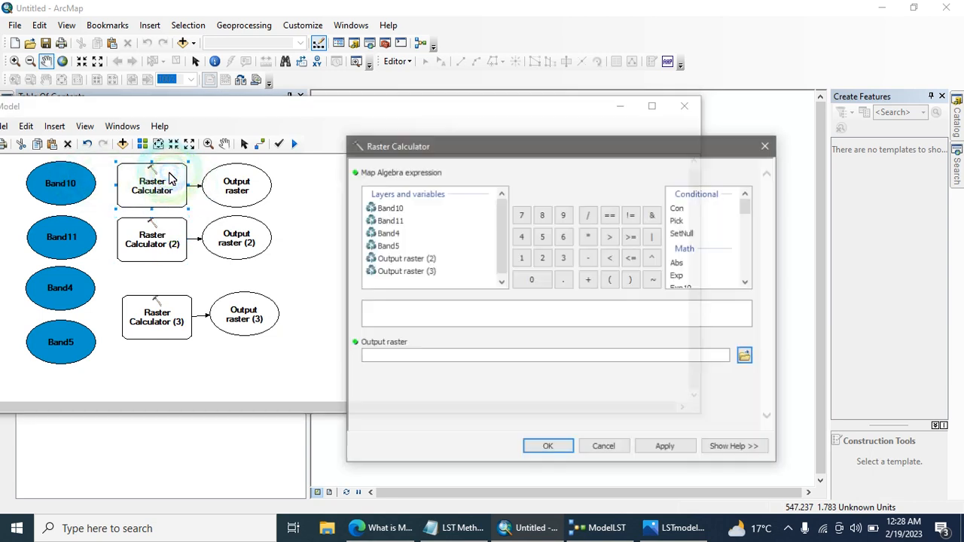
left_click(453, 305)
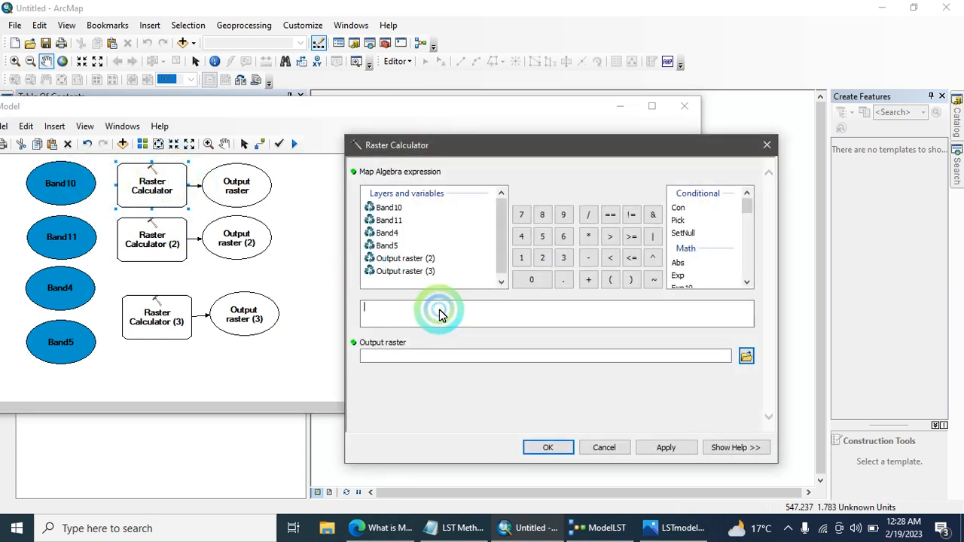
left_click(437, 530)
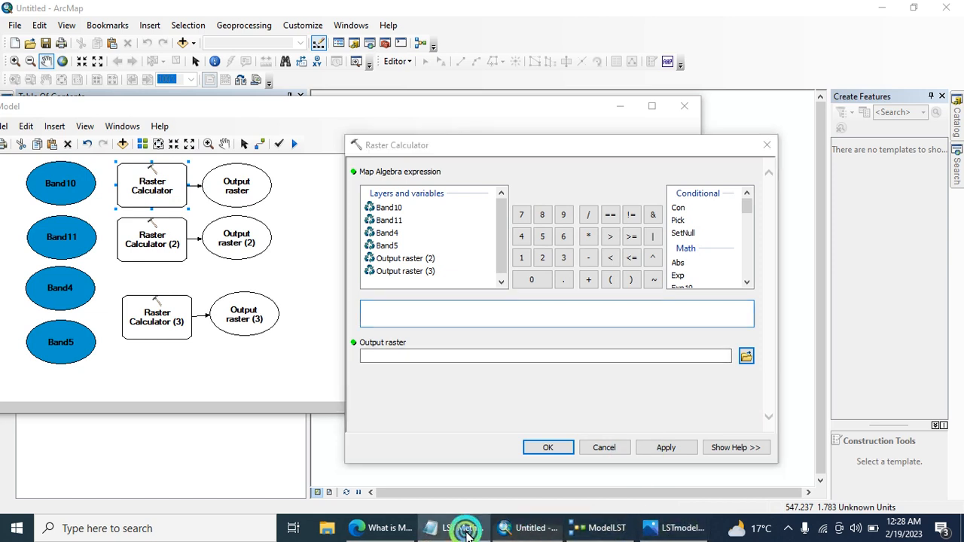
left_click_drag(136, 197, 277, 196)
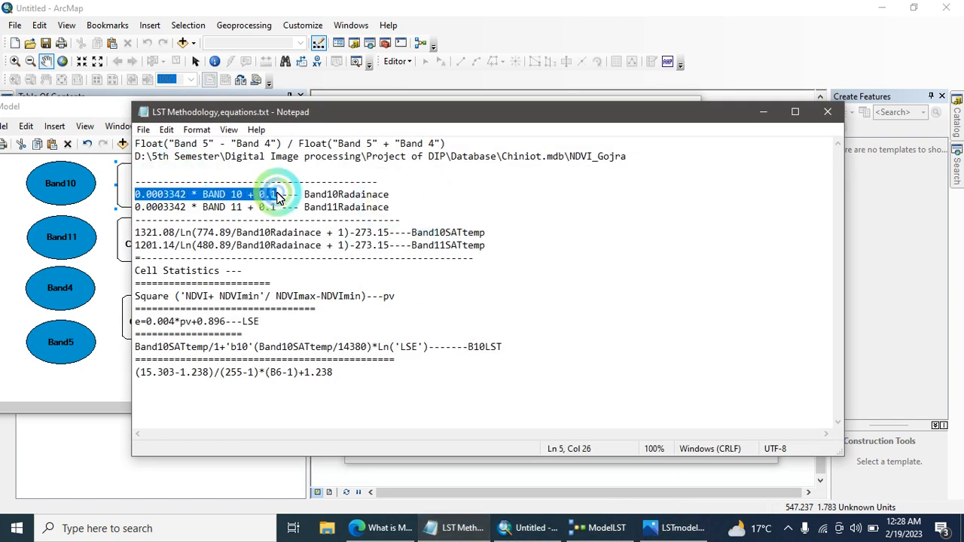
left_click(763, 112)
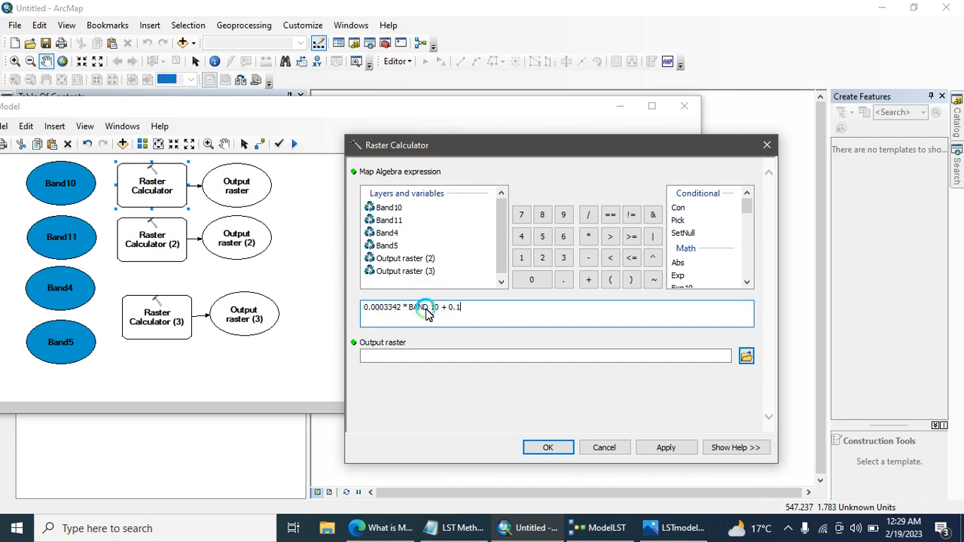
left_click_drag(410, 312, 440, 314)
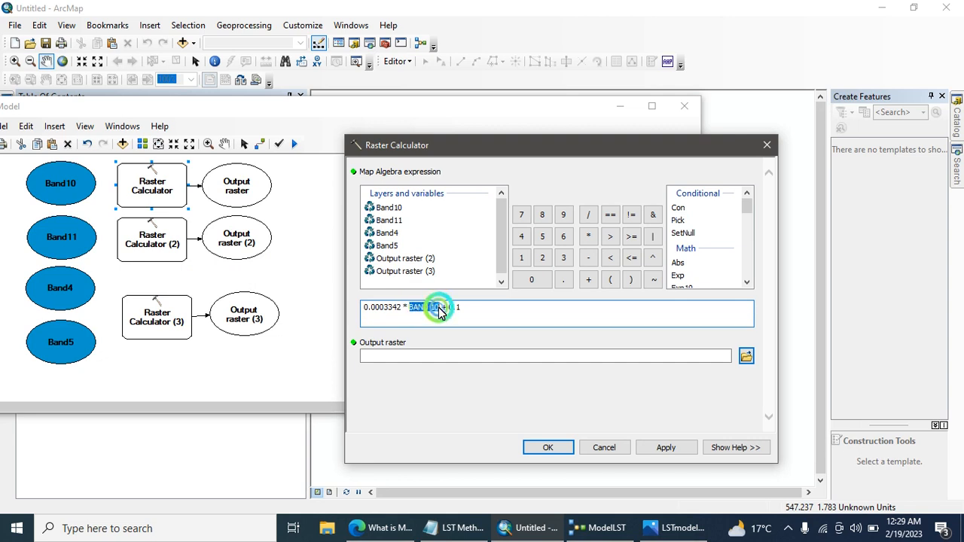
double_click(386, 211)
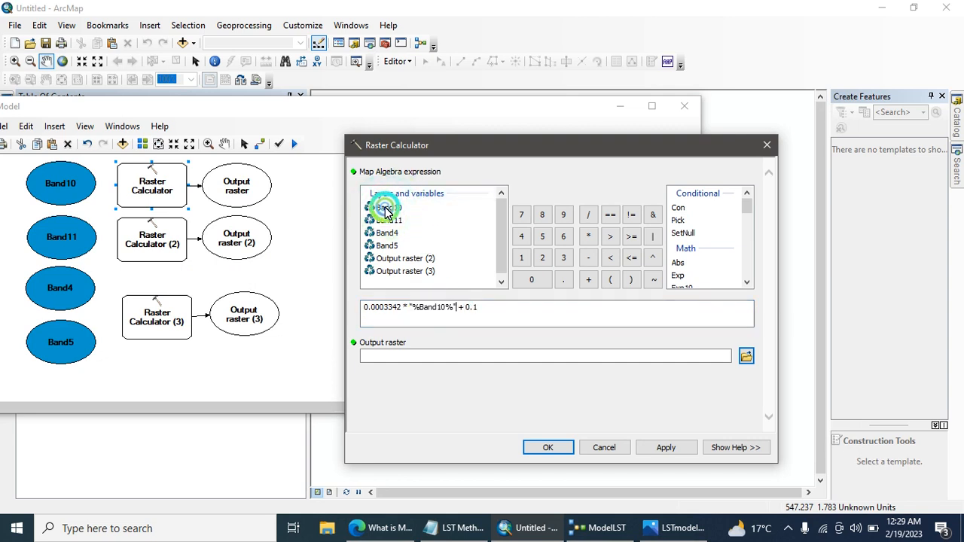
left_click(497, 318)
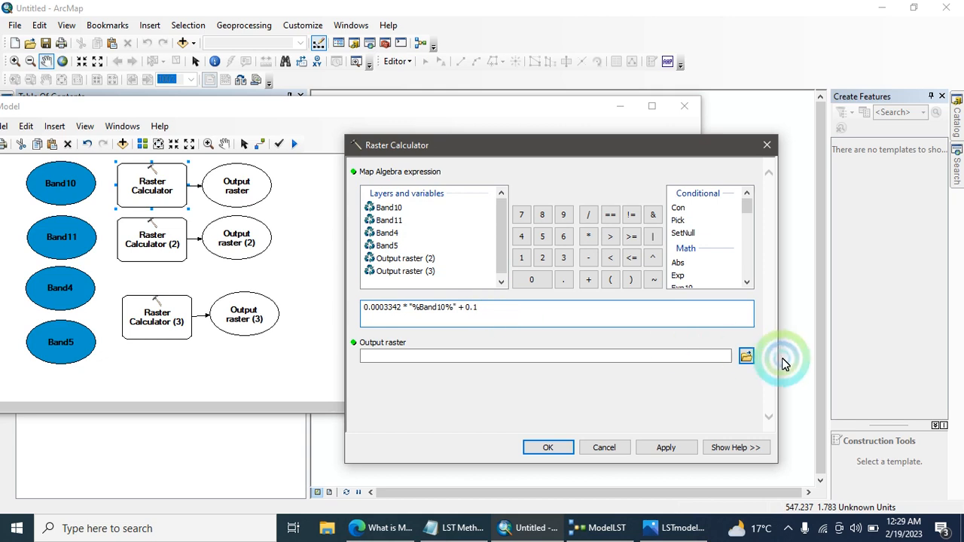
Step: Browse for the output raster location to Chiniot.mdb in D:\5th Semester\Digital Image processing\Project of DIP\Database
left_click(746, 357)
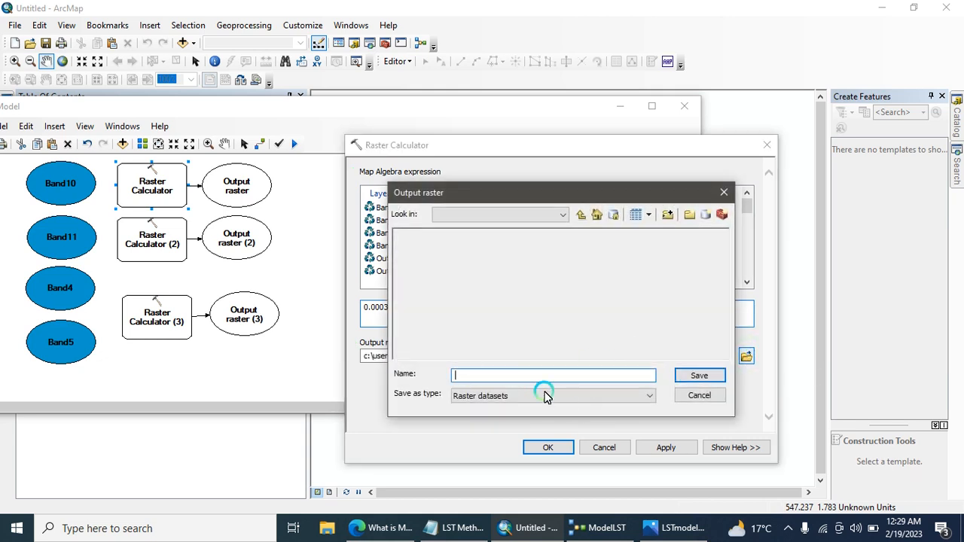
left_click(581, 215)
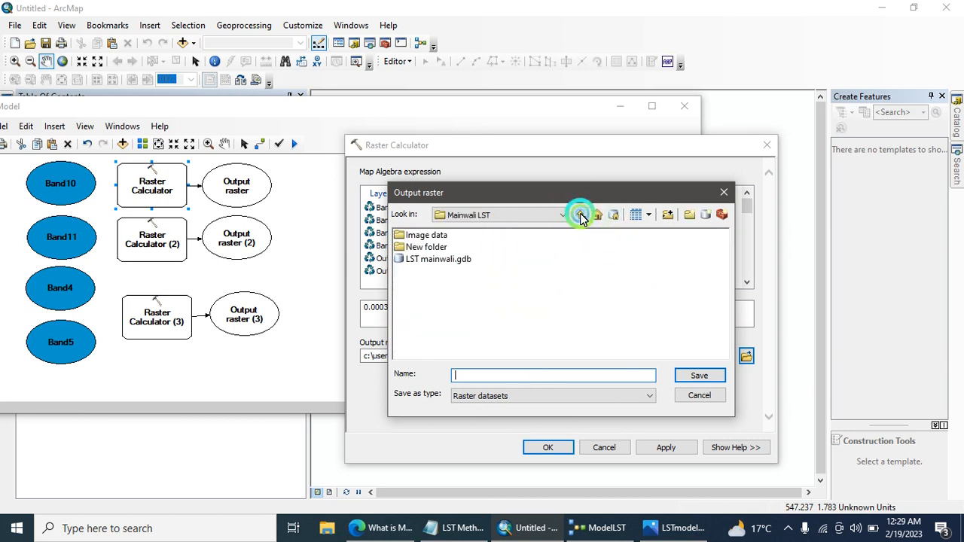
left_click(581, 215)
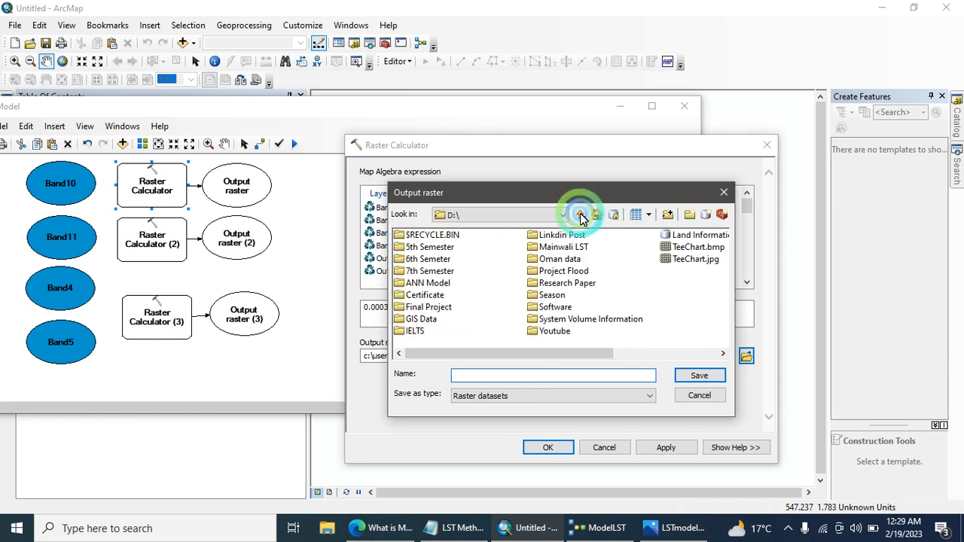
double_click(426, 249)
double_click(437, 246)
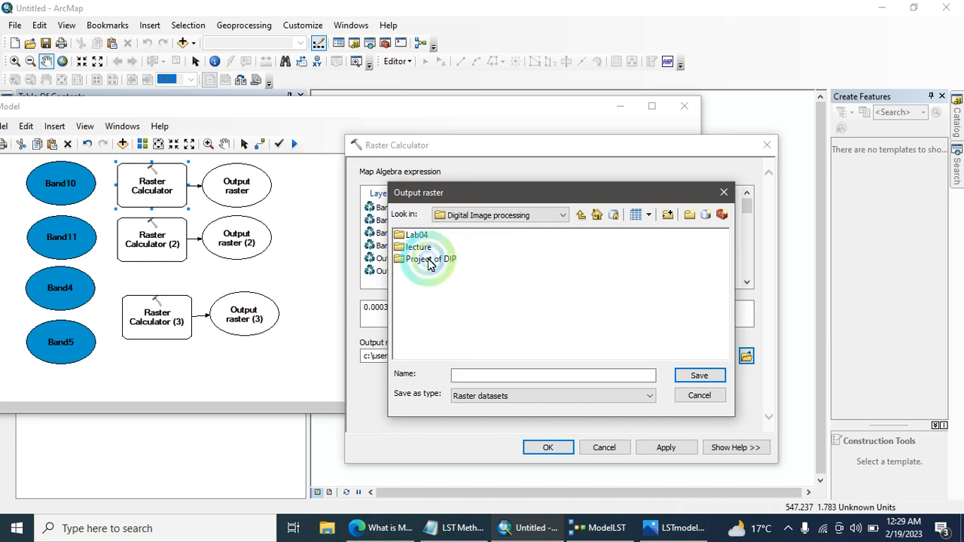
double_click(429, 260)
double_click(417, 235)
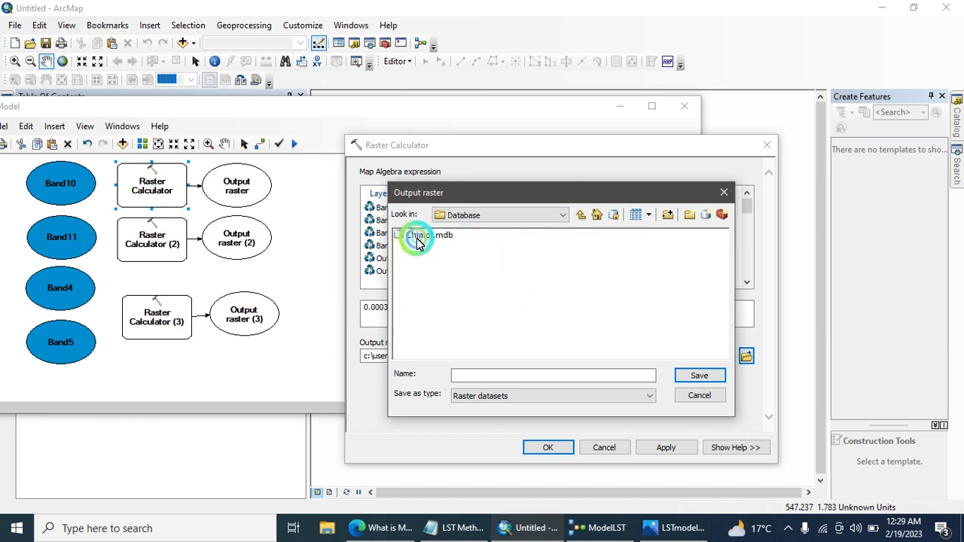
left_click(418, 239)
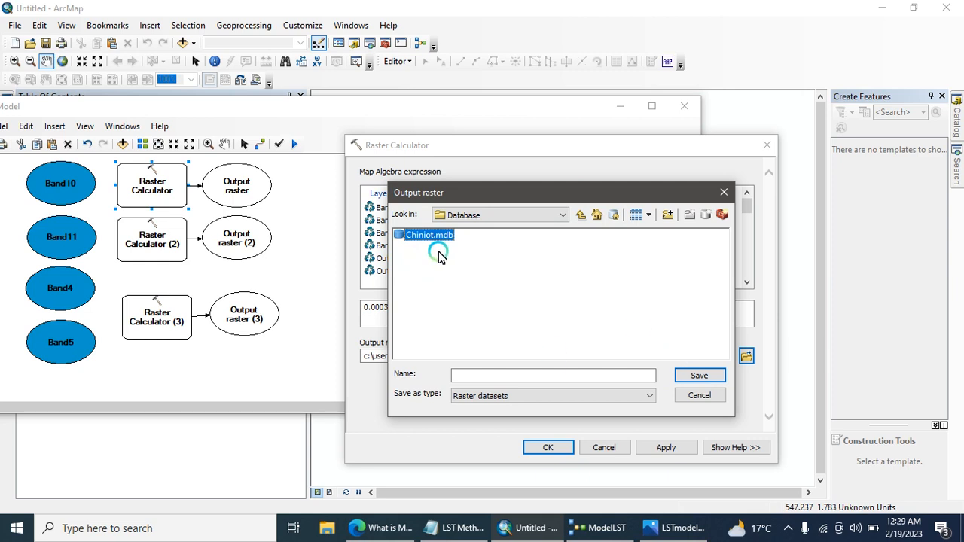
double_click(429, 237)
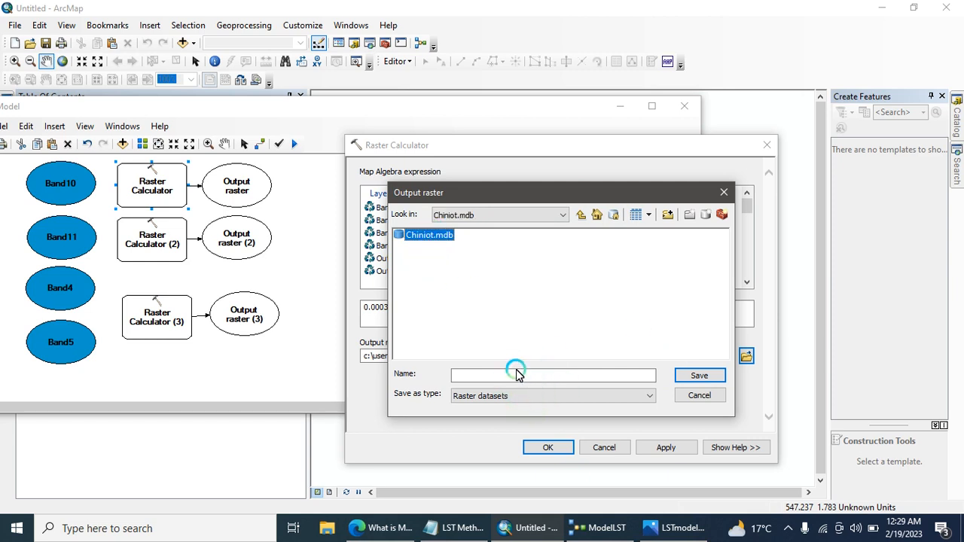
Step: Name the output raster Radianceband10Model, save it in Chiniot.mdb and accept the Raster Calculator settings
left_click(515, 374)
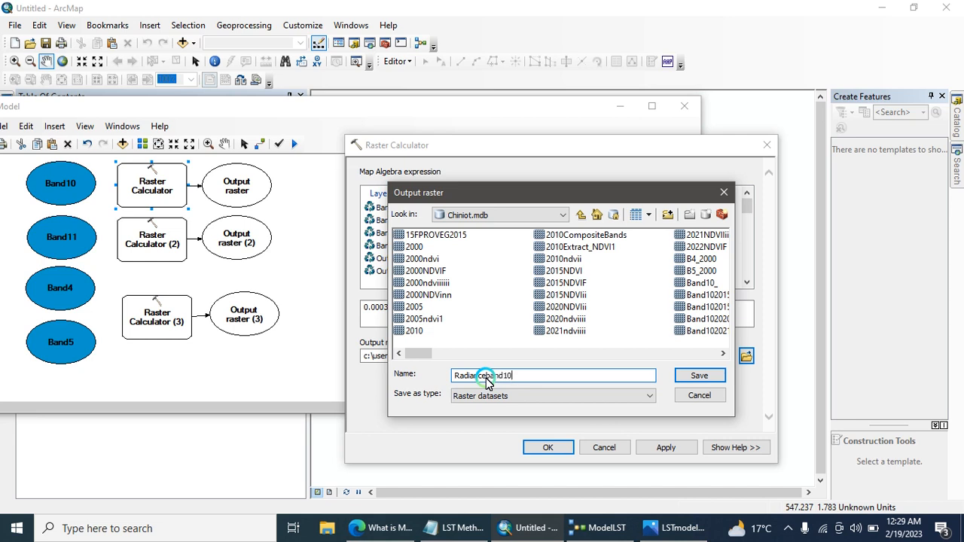
type("Model")
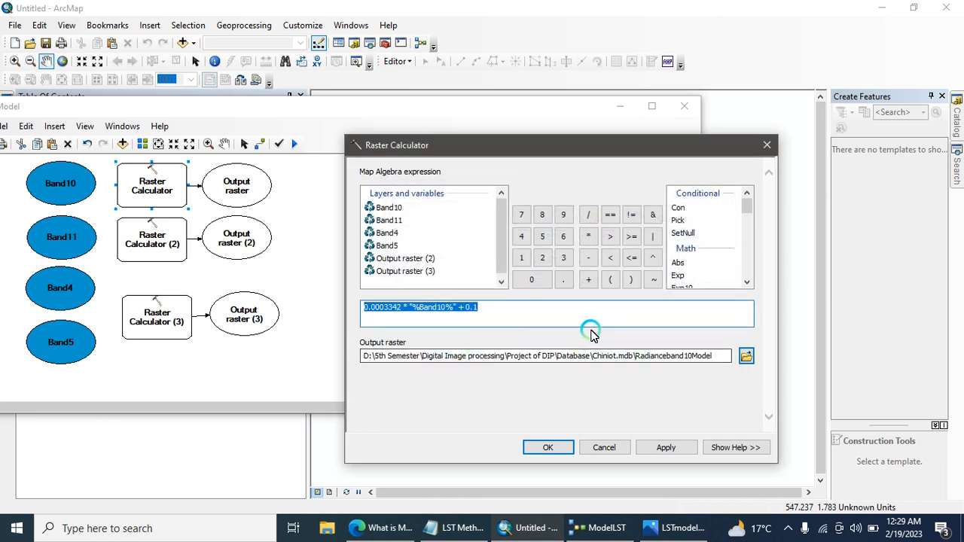
left_click(556, 447)
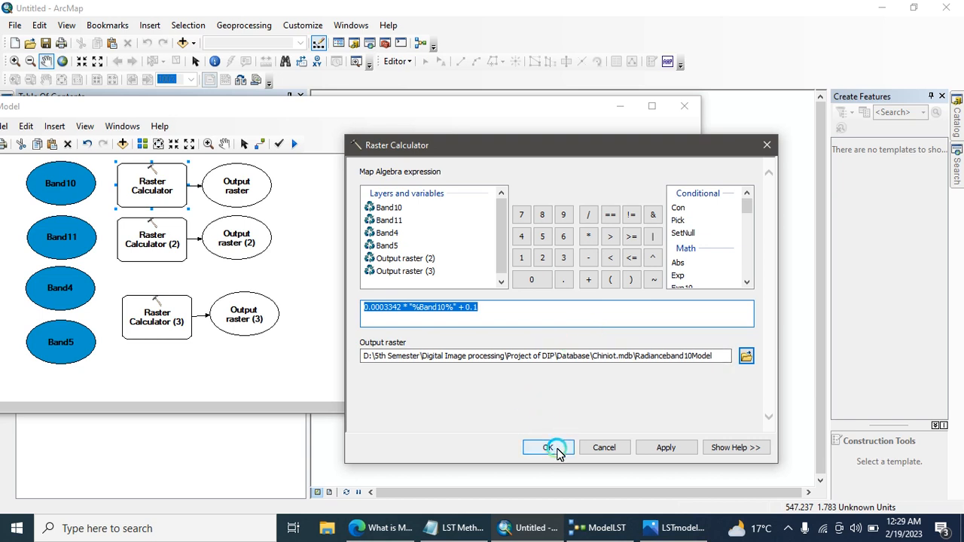
Step: Shift Raster Calculator (2) and its output raster slightly down so they line up in the row beside Band11
left_click(324, 260)
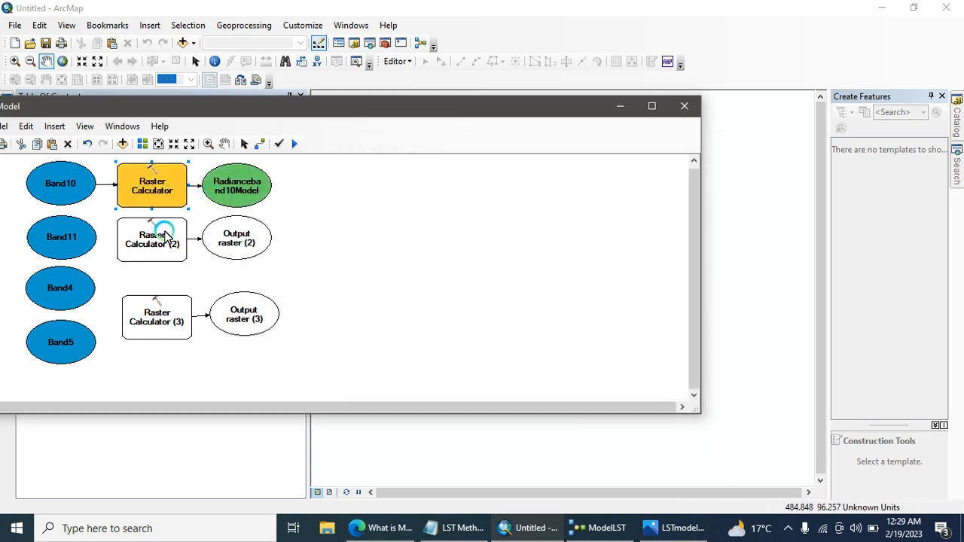
left_click_drag(166, 236, 163, 240)
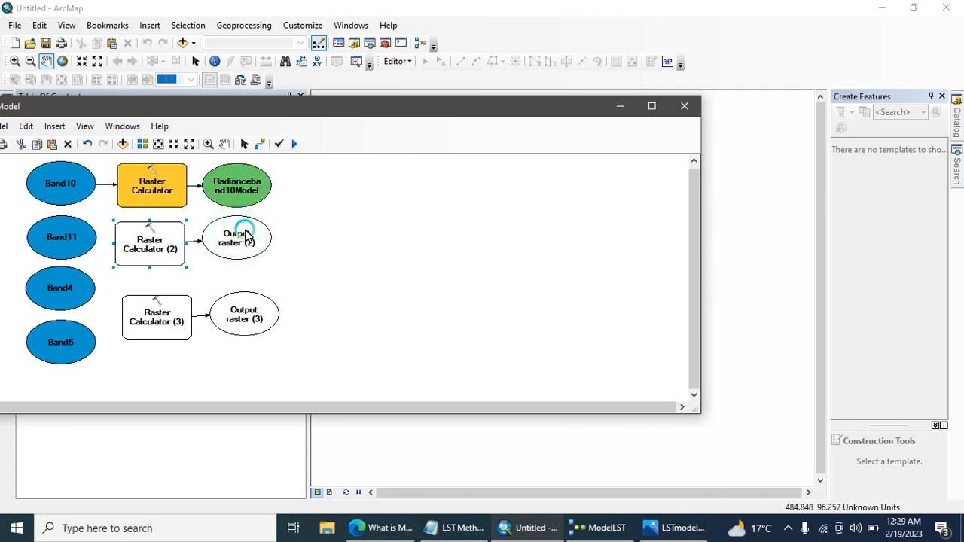
left_click_drag(246, 235, 248, 240)
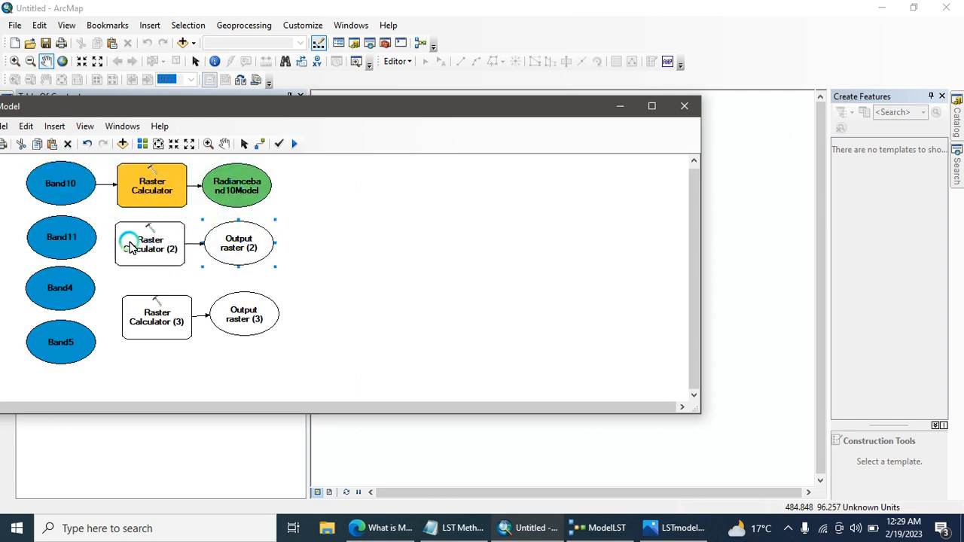
Step: Set Raster Calculator (2)'s expression to 0.0003342 * "%Band11%" + 0.1, copying the Band 11 radiance equation from the LST Methodology,equations.txt notes
double_click(171, 238)
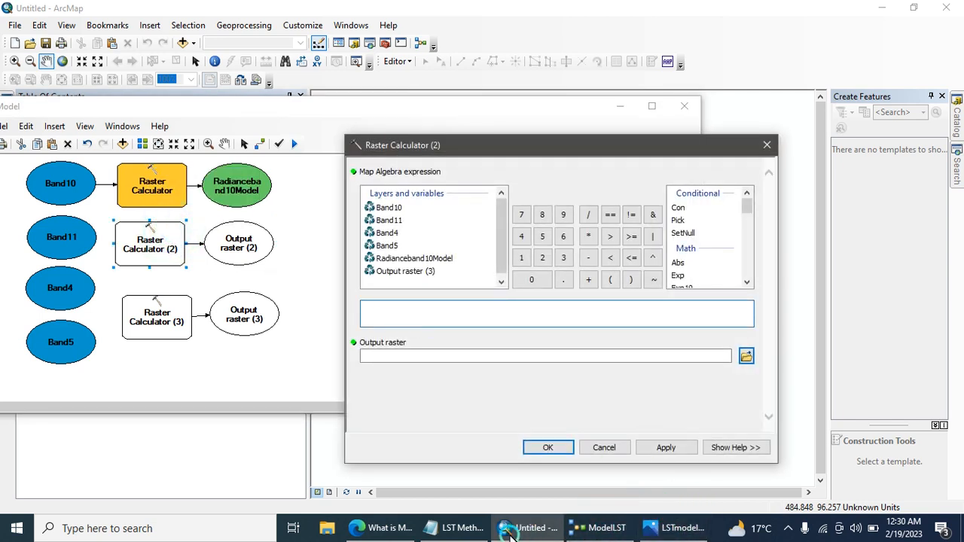
left_click(456, 528)
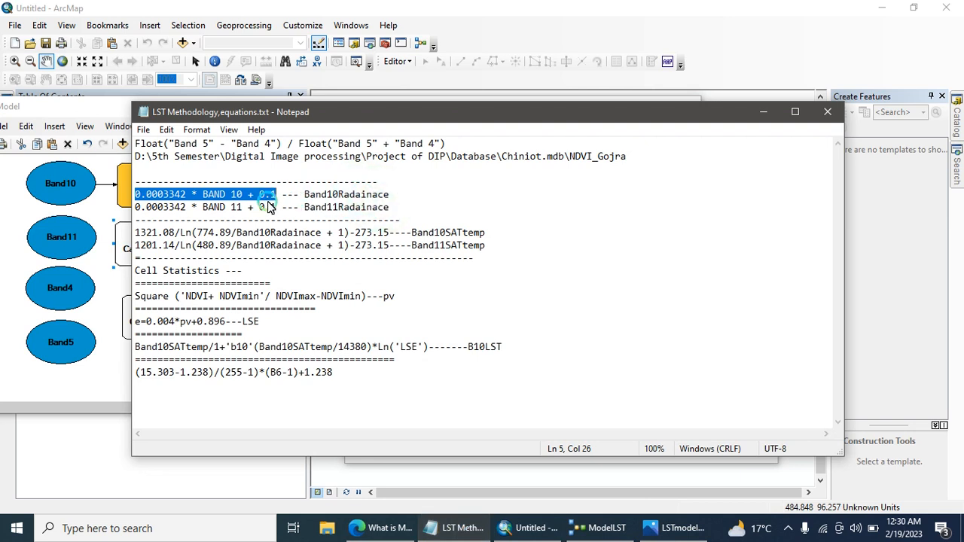
left_click_drag(136, 208, 277, 211)
key("ctrl+c")
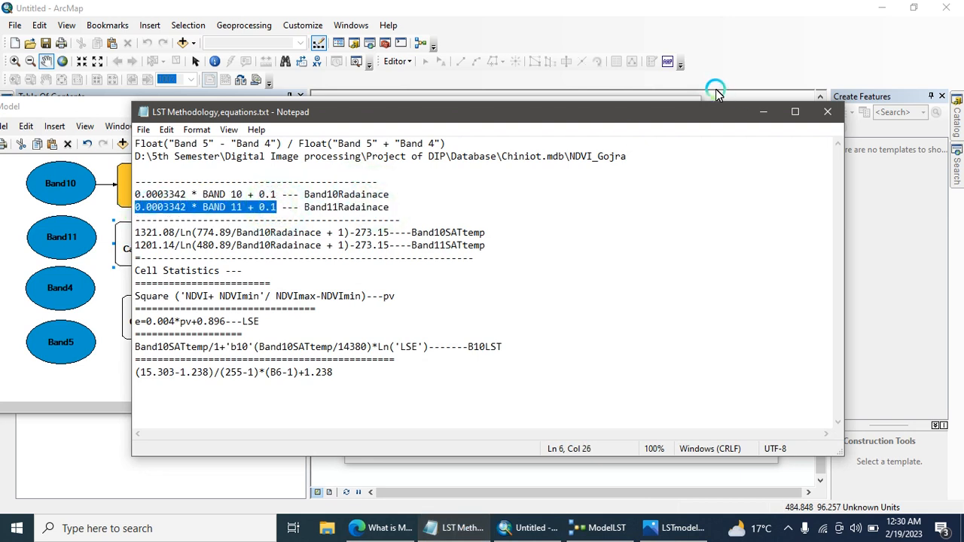
left_click(763, 112)
left_click(409, 311)
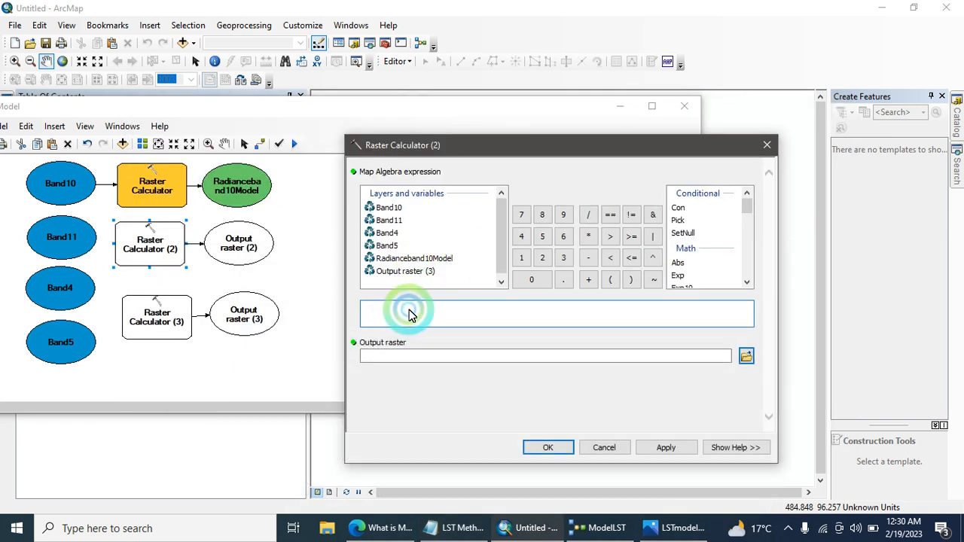
key("ctrl+v")
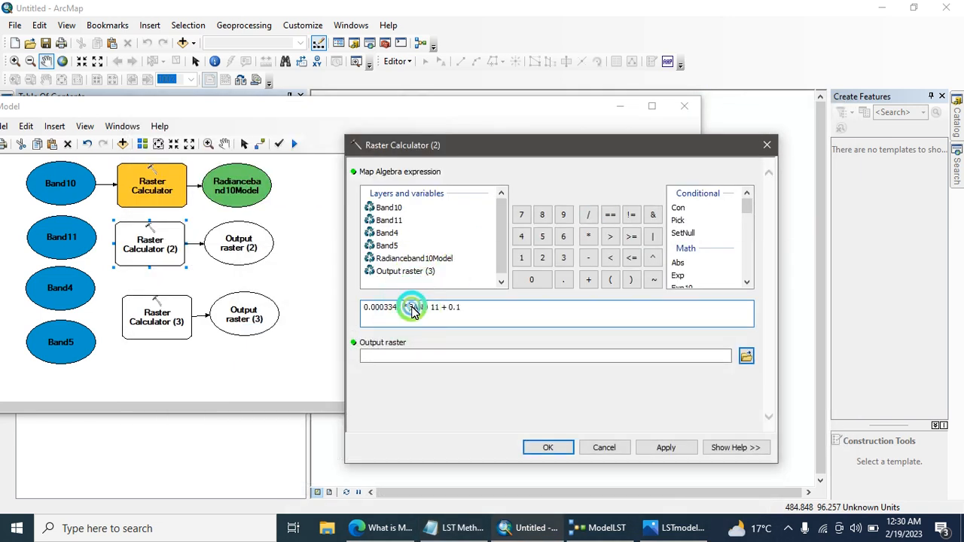
left_click_drag(413, 310, 437, 311)
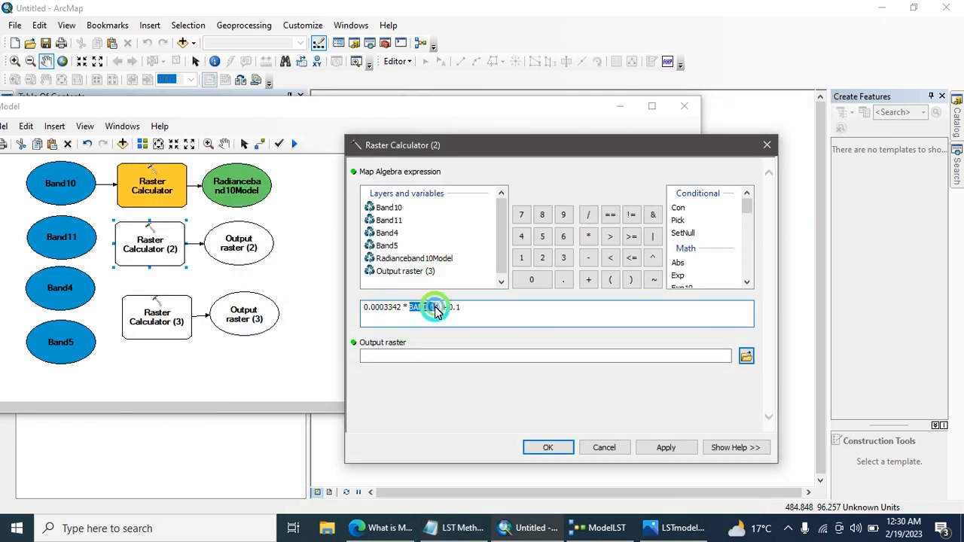
double_click(387, 220)
left_click(517, 326)
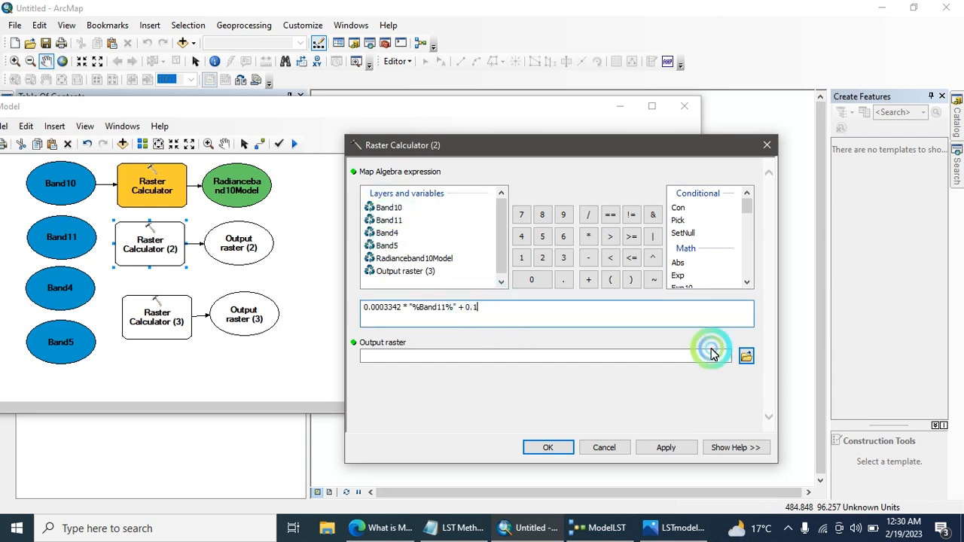
Step: Save Raster Calculator (2)'s output raster as Radianceband11Model in Chiniot.mdb and accept the tool settings
left_click(746, 357)
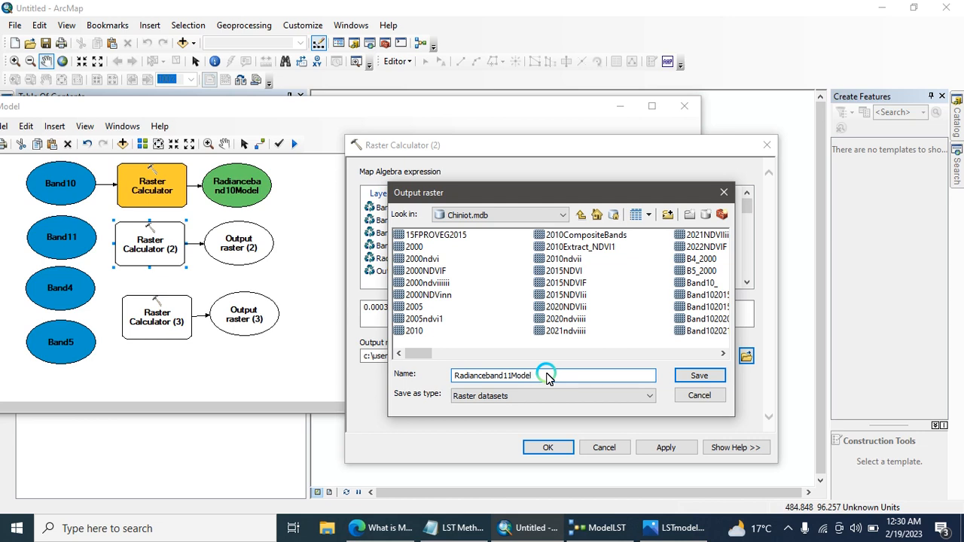
left_click(702, 376)
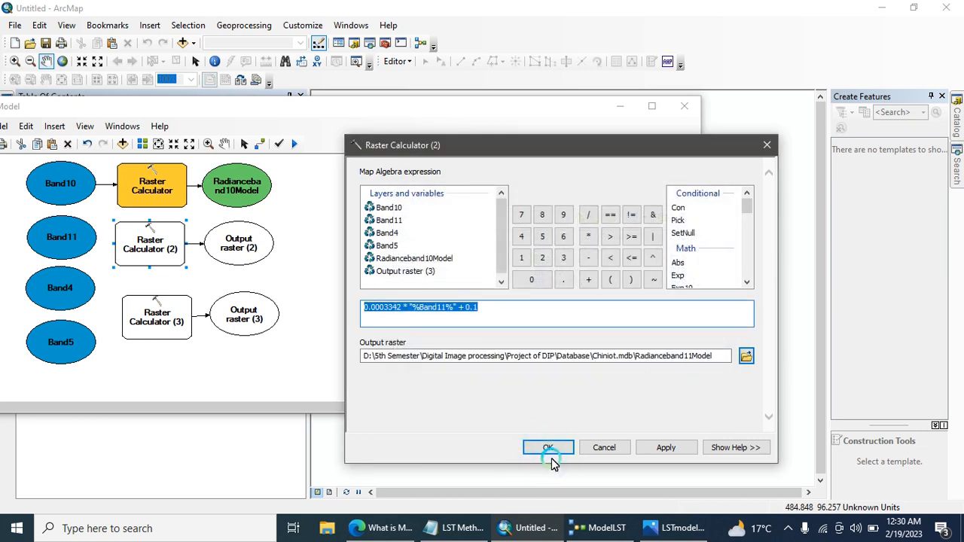
left_click(549, 450)
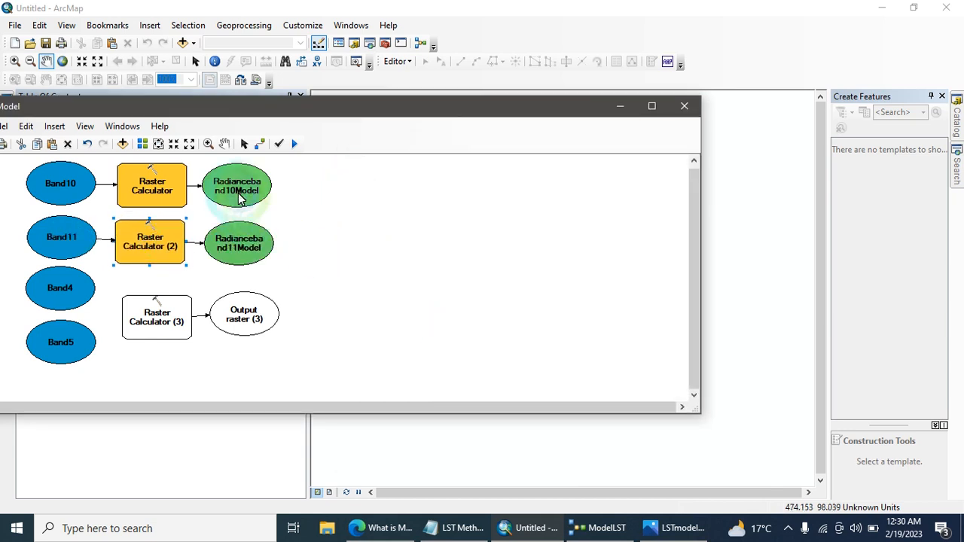
Step: Add two more Raster Calculator tools to the model, one beside Radianceband10Model and one beside Radianceband11Model
left_click(955, 122)
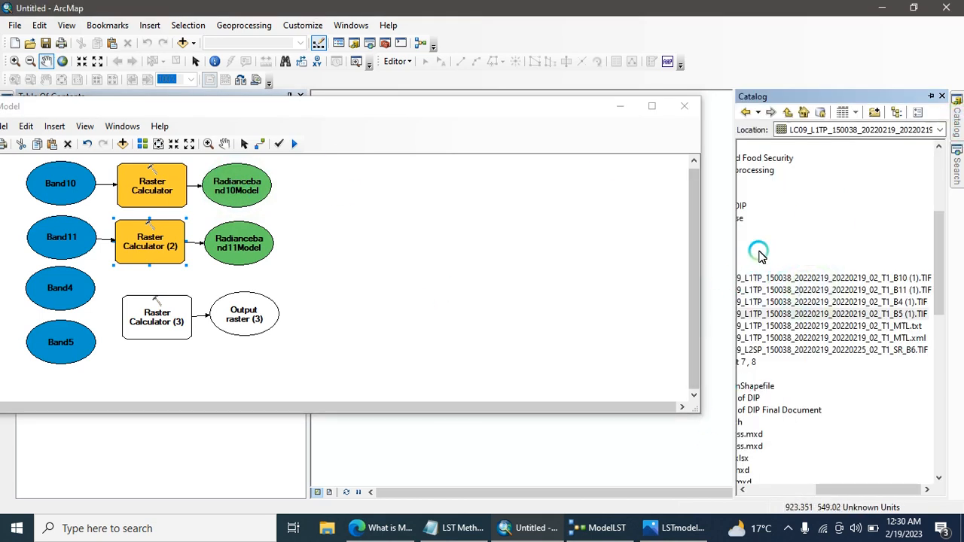
left_click(957, 170)
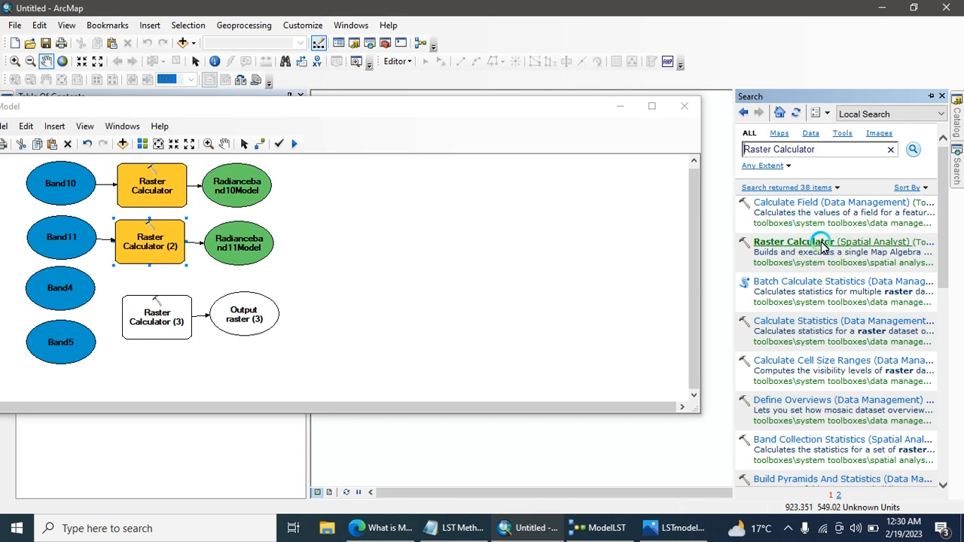
left_click_drag(823, 245, 324, 193)
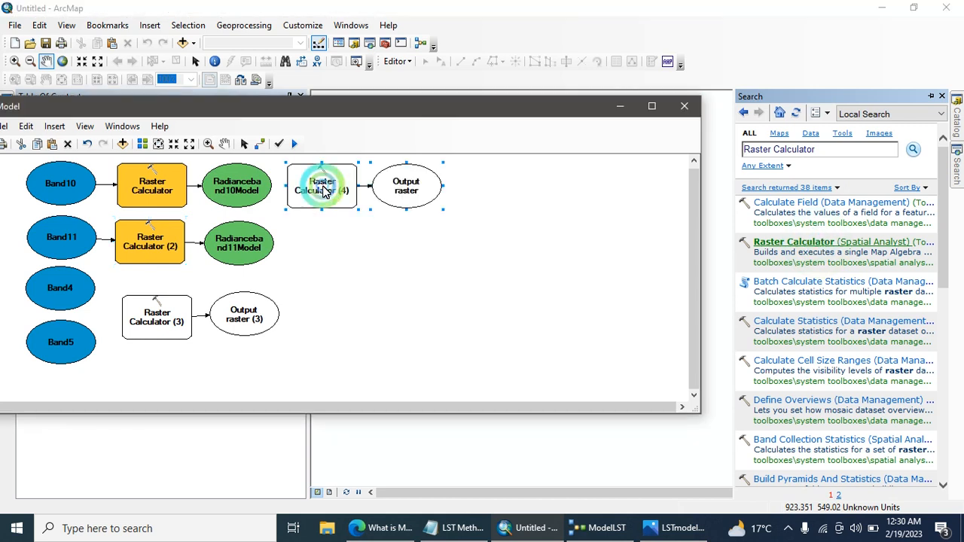
left_click(621, 256)
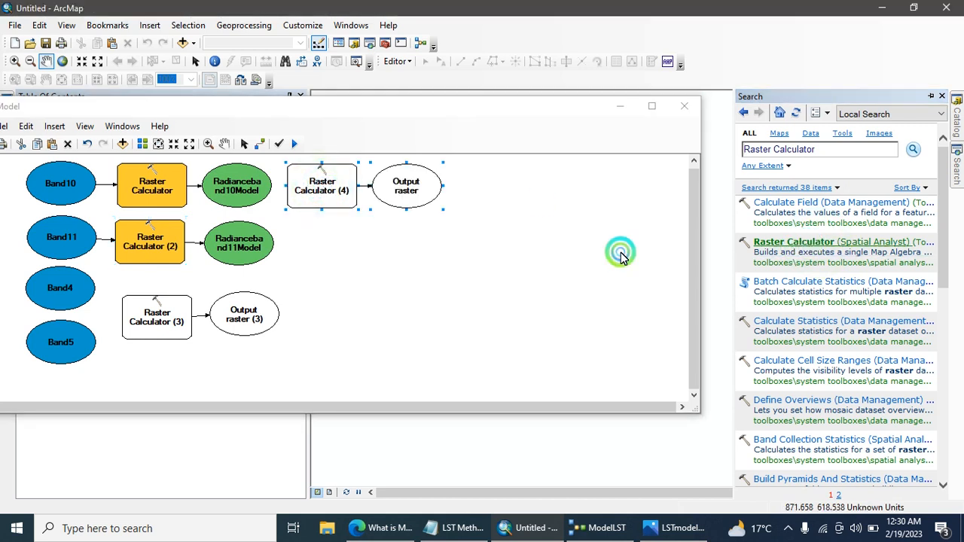
left_click_drag(622, 253, 344, 238)
Step: Shift Raster Calculator (4) and the output rasters of Raster Calculator (4) and (5) slightly right to align the rows
left_click(348, 175)
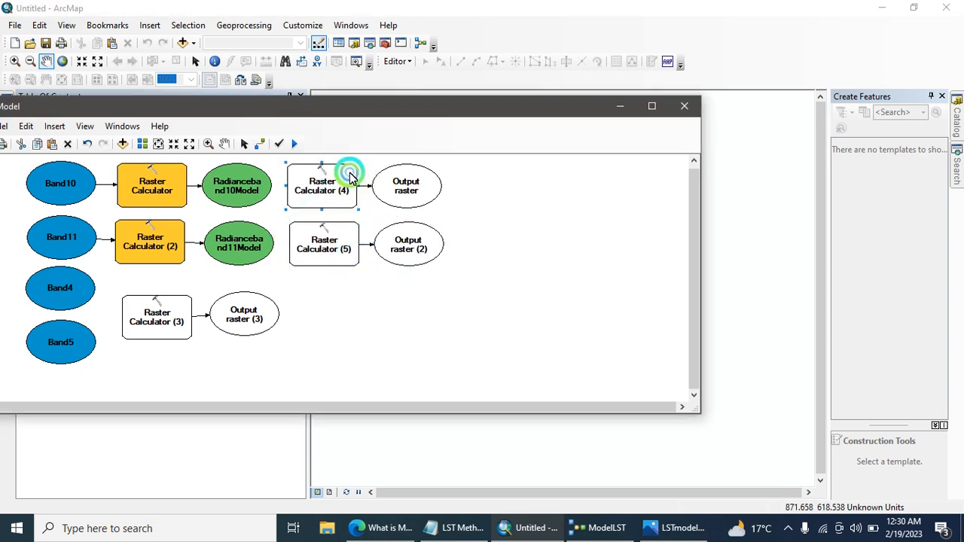
left_click_drag(349, 175, 431, 182)
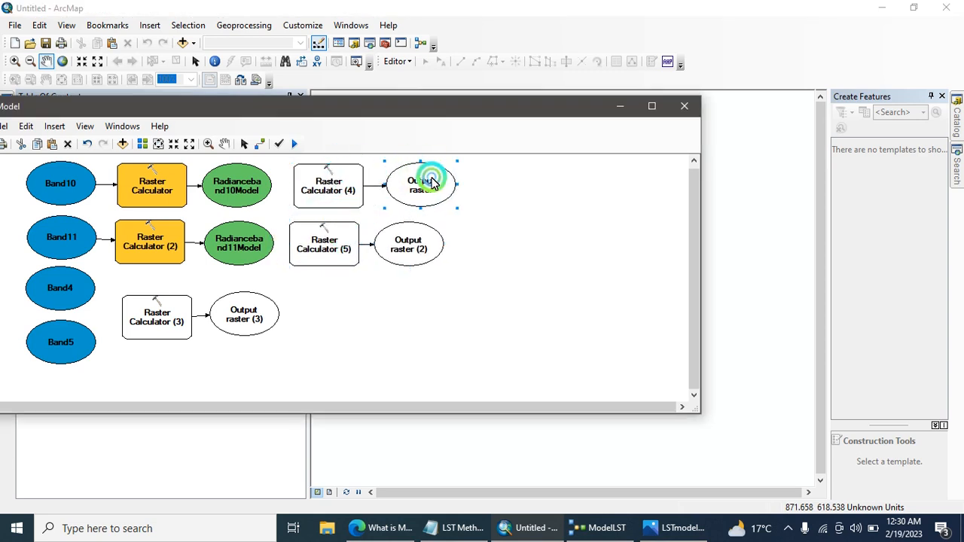
left_click_drag(425, 233, 440, 231)
Step: Set Raster Calculator (4)'s expression to 1321.08/Ln(774.89/"%Radianceband10Model%" + 1)-273.15, copying the Band10SATtemp equation from the LST Methodology,equations.txt notes
left_click(673, 527)
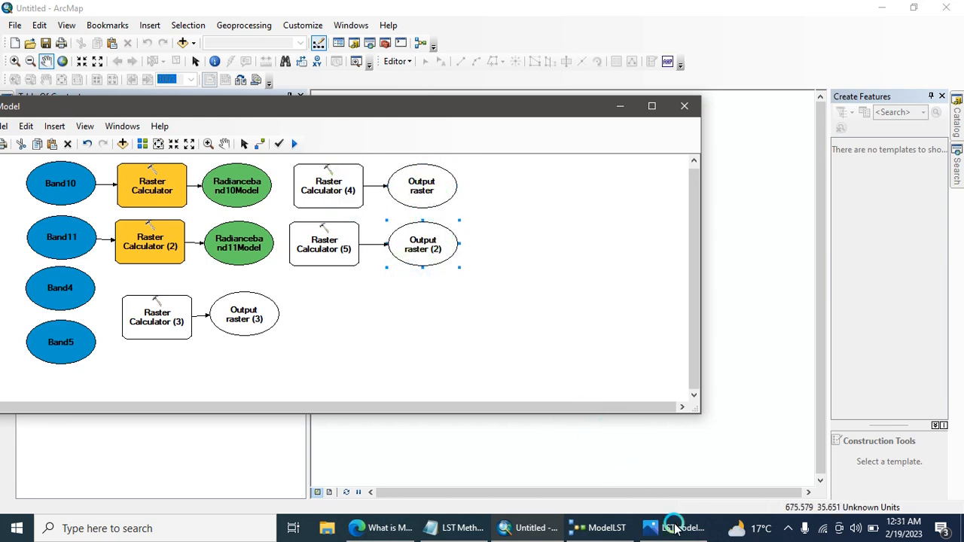
left_click(445, 528)
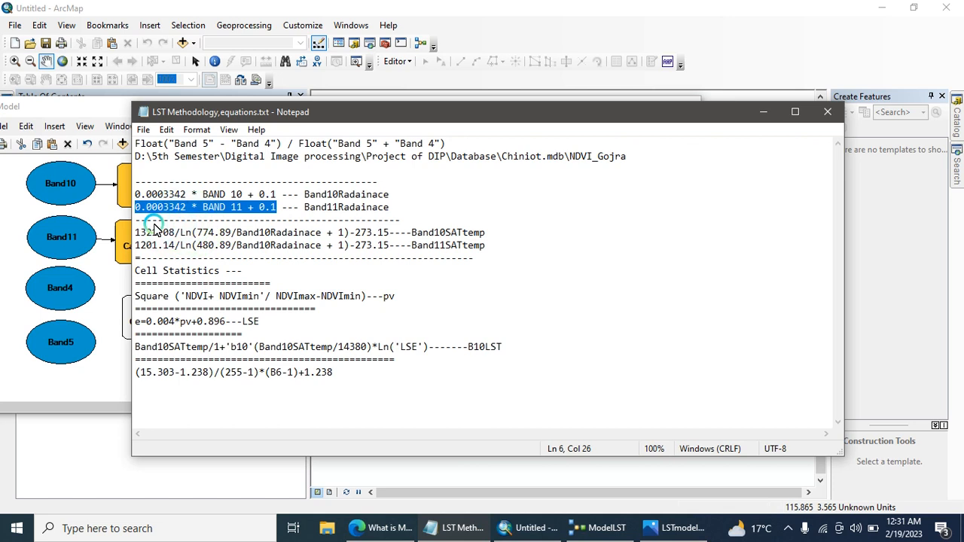
left_click_drag(136, 233, 389, 238)
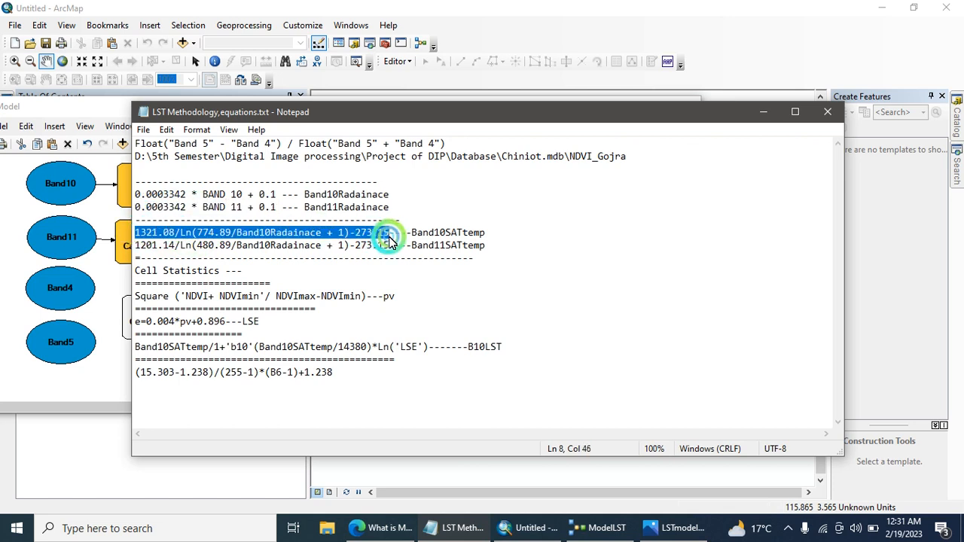
left_click(768, 113)
left_click(350, 181)
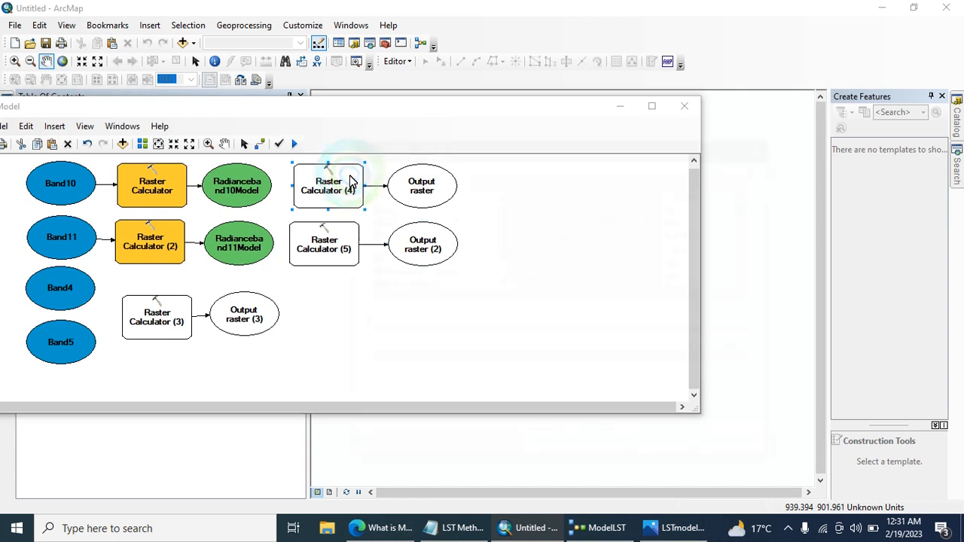
double_click(350, 181)
left_click(409, 312)
type("1321.08/Ln(774.89/Band10Radainace + 1)-273.15")
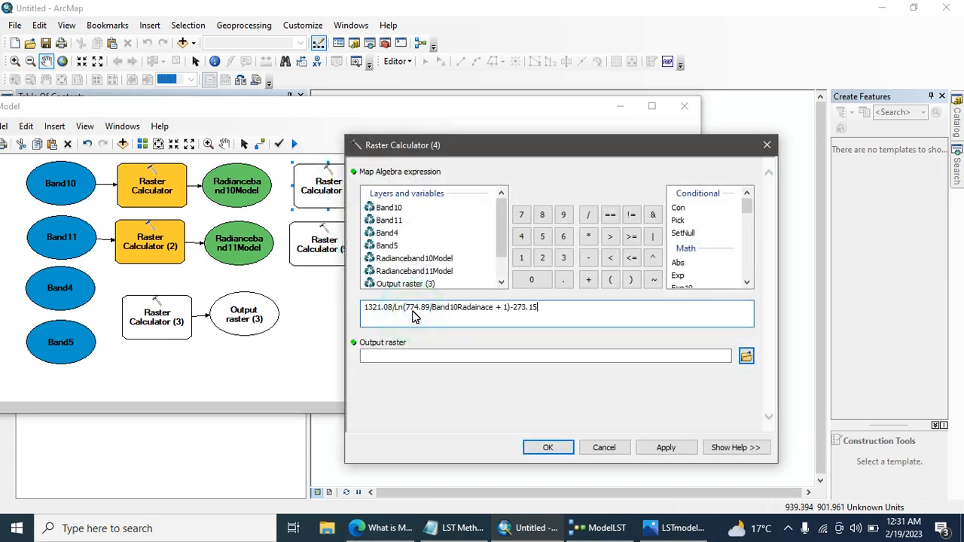
left_click_drag(434, 310, 495, 309)
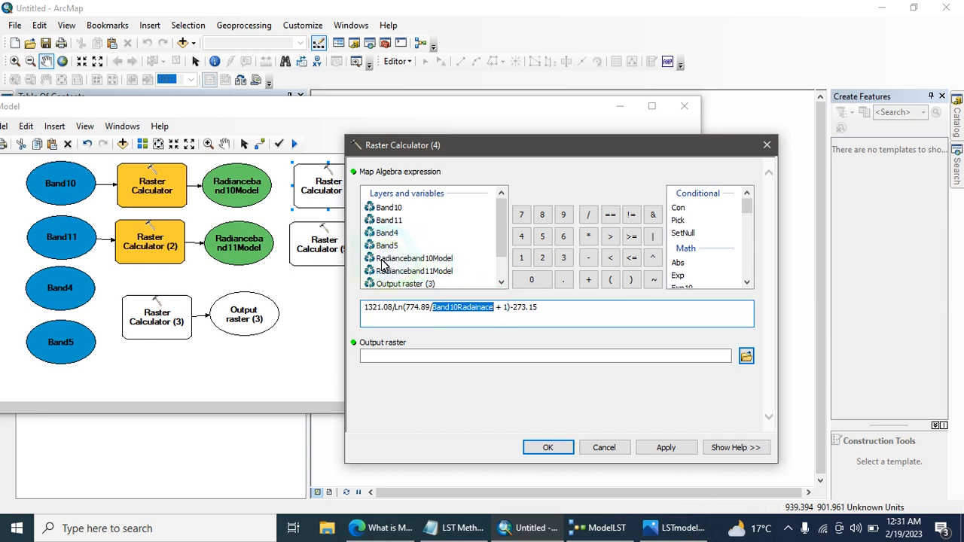
double_click(435, 259)
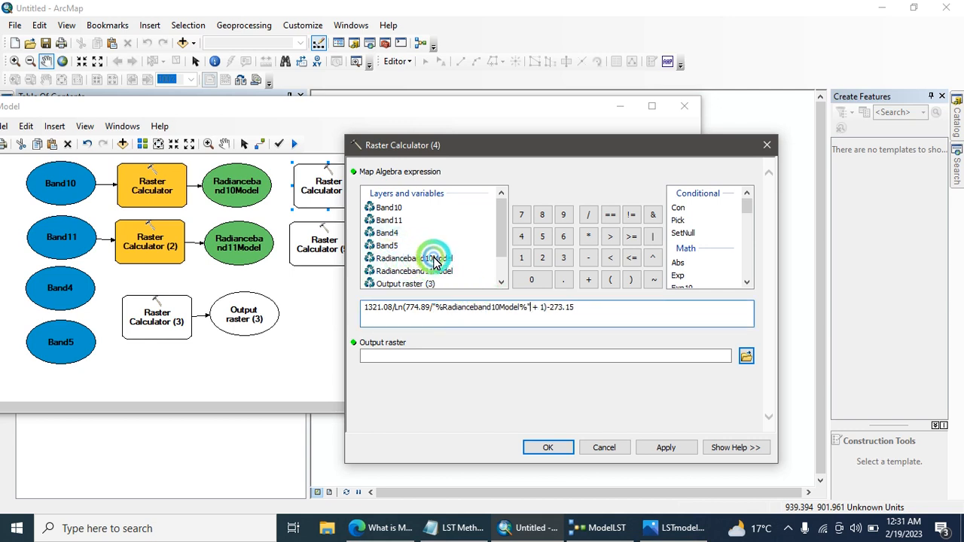
Step: Save Raster Calculator (4)'s output raster as BTband10Model in Chiniot.mdb and accept the tool settings
left_click(750, 358)
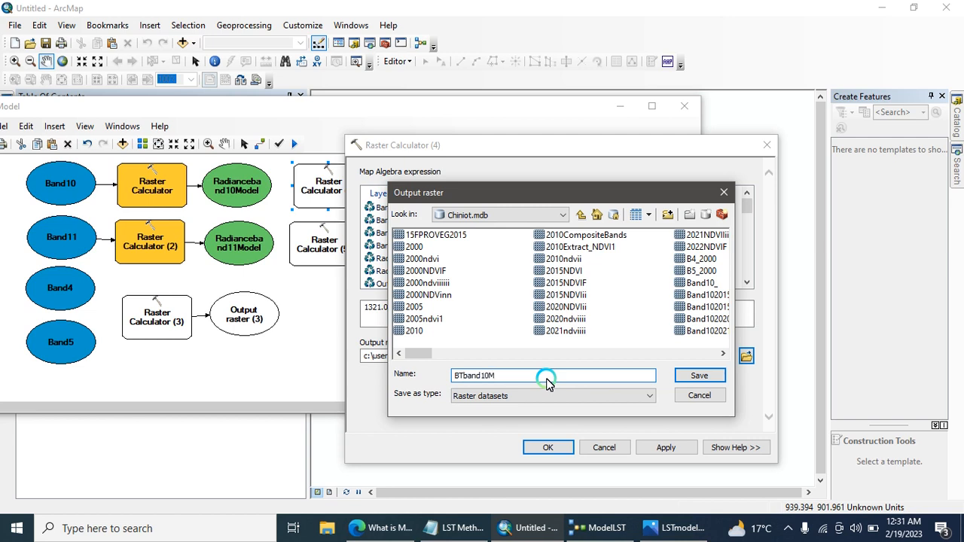
left_click(699, 375)
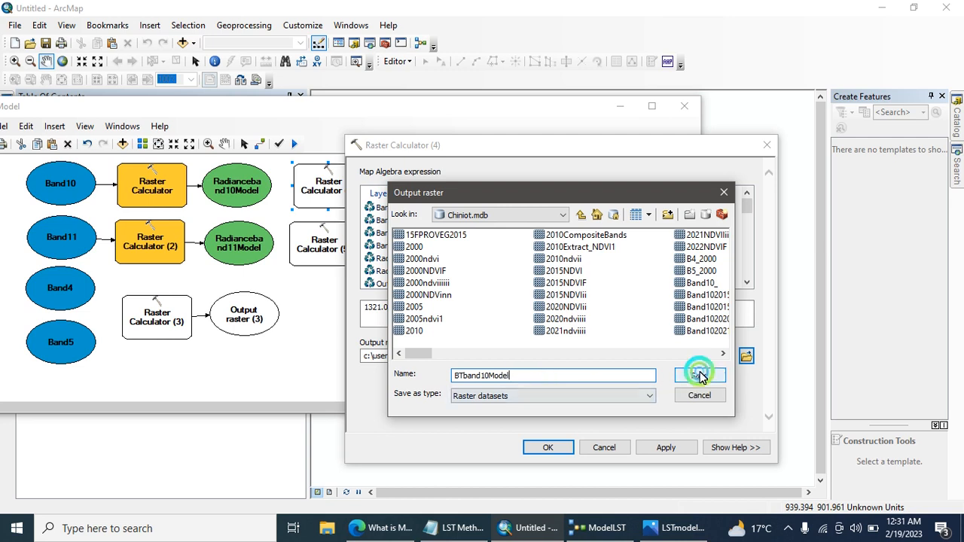
left_click(550, 448)
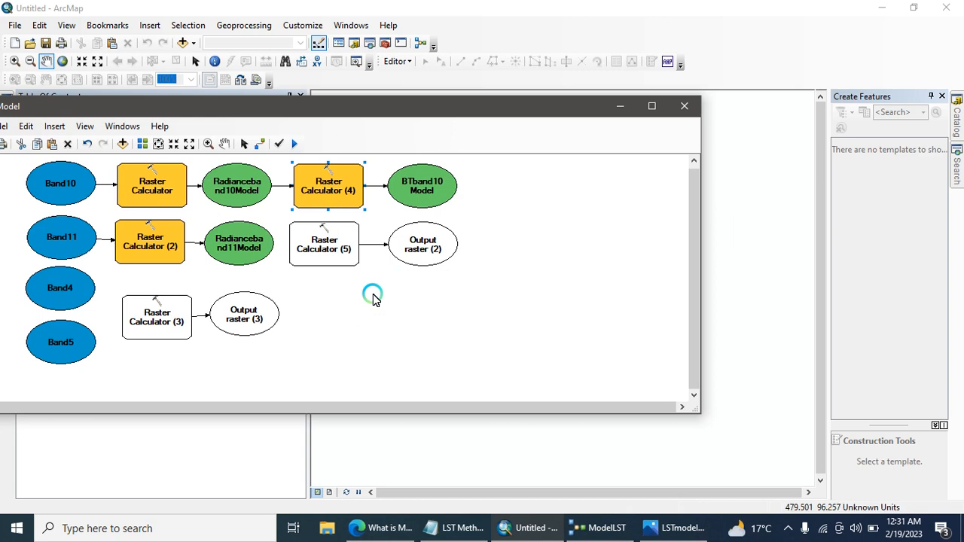
Step: Set Raster Calculator (5)'s expression to 1201.14/Ln(480.89"%Radianceband11Model%" + 1)-273.15, based on the Band11SATtemp equation in the notes
left_click(455, 528)
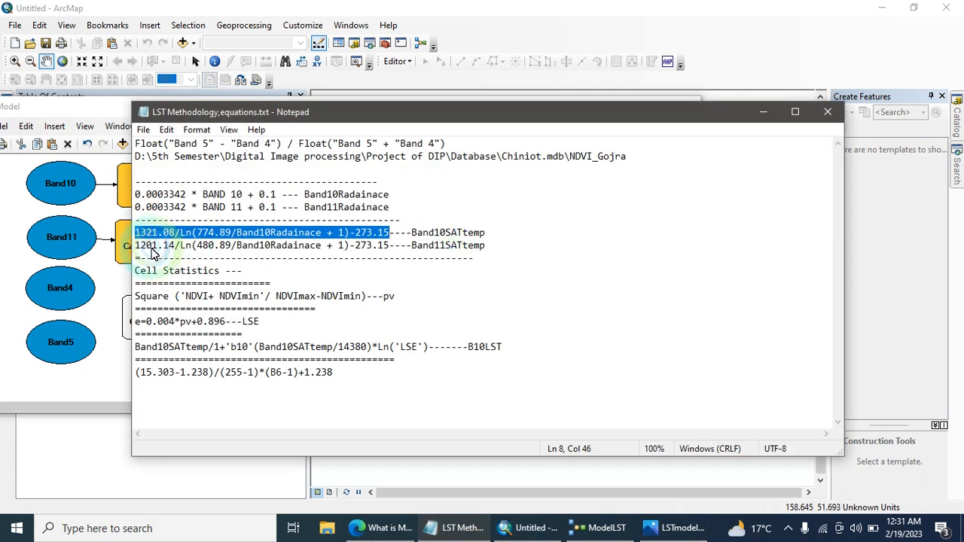
left_click_drag(136, 247, 390, 248)
key("ctrl+c")
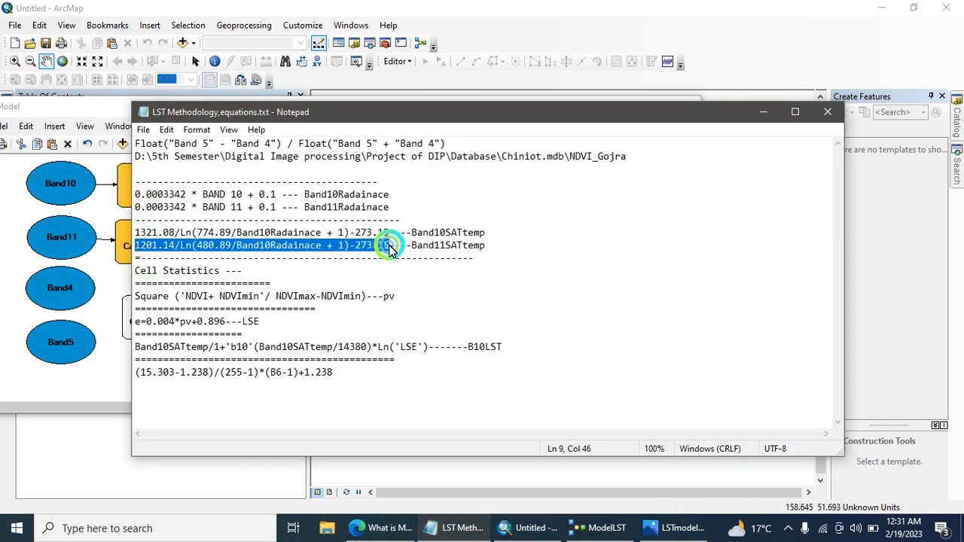
left_click(766, 112)
double_click(344, 243)
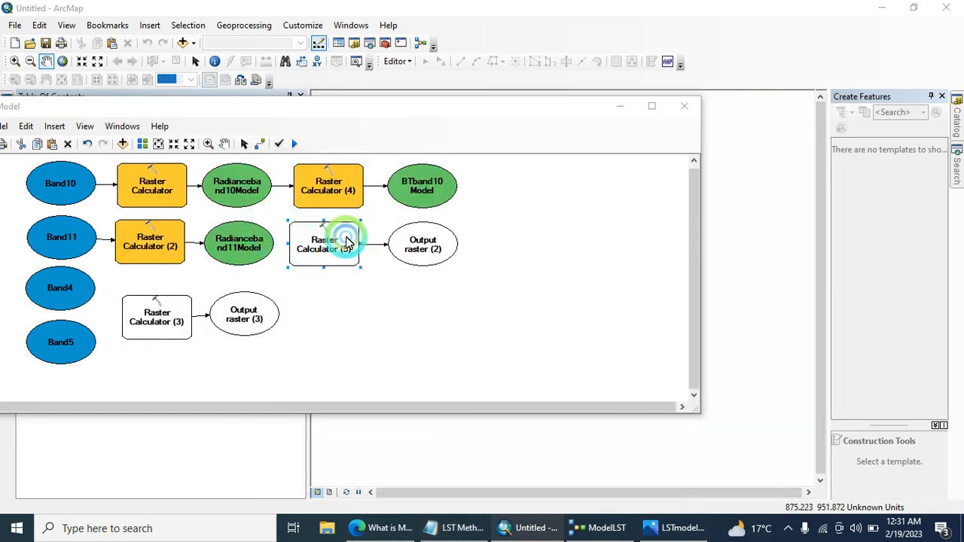
left_click(416, 307)
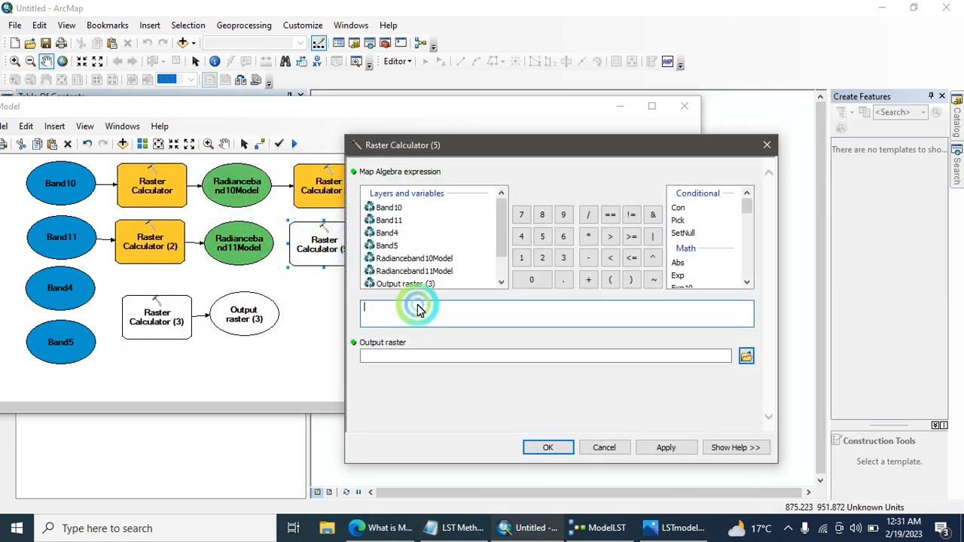
key("ctrl+v")
left_click(417, 308)
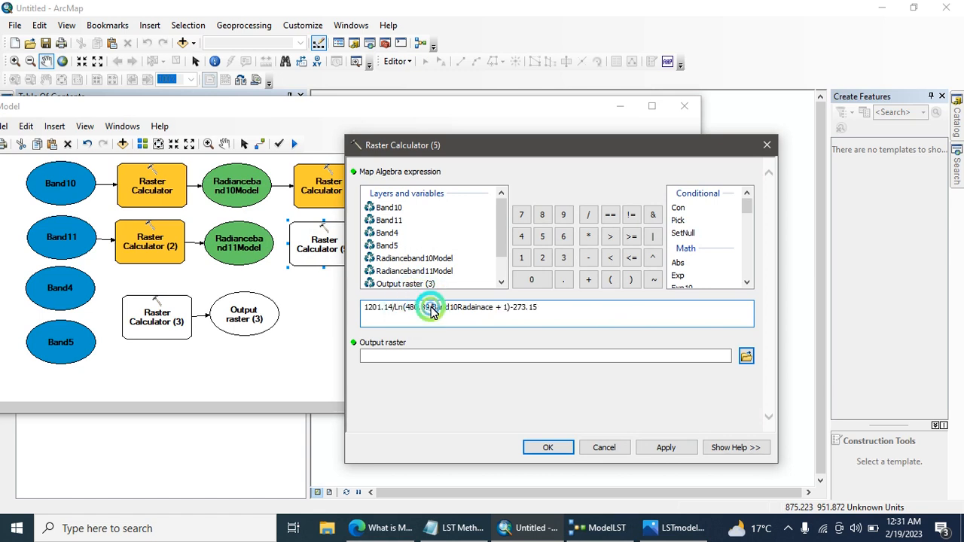
left_click_drag(430, 310, 493, 315)
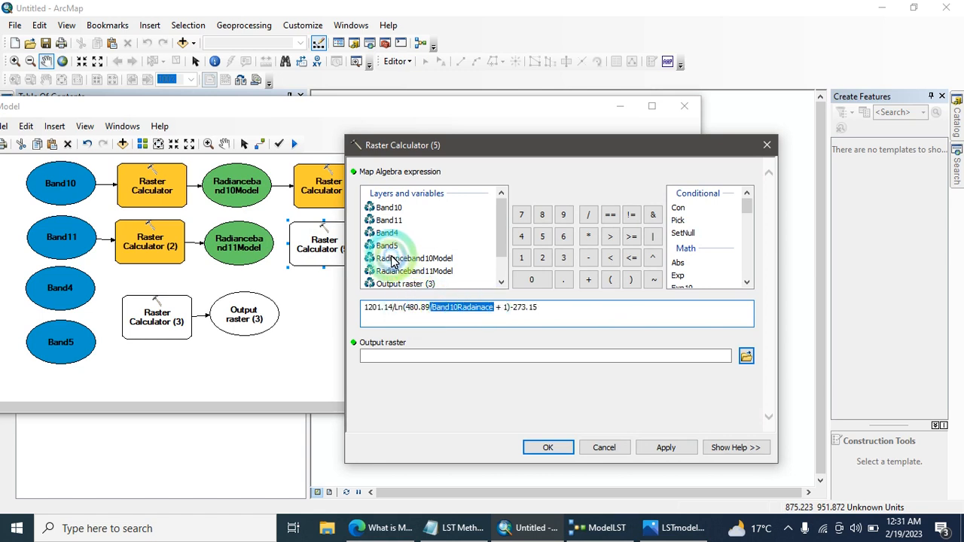
double_click(444, 273)
left_click(577, 318)
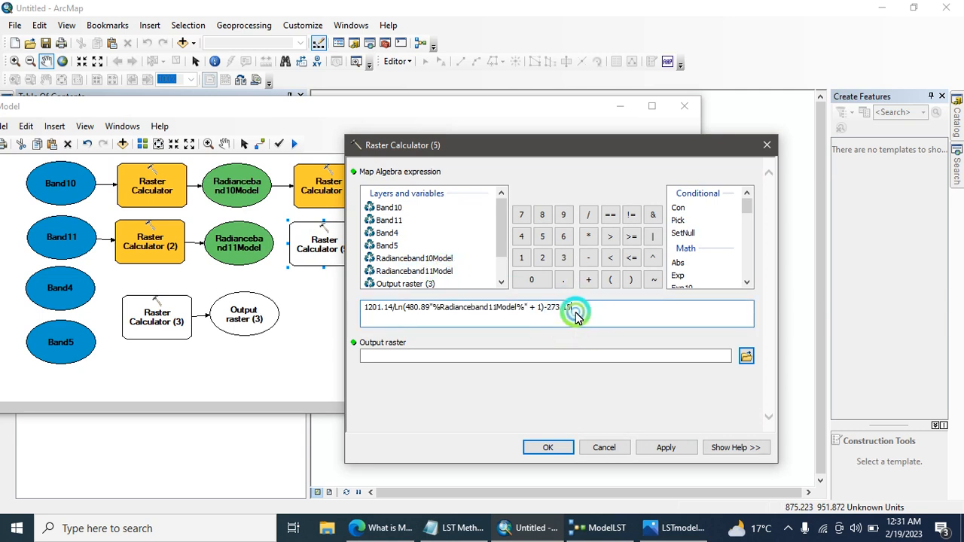
Step: Save Raster Calculator (5)'s output raster as BTband11model in Chiniot.mdb and accept the tool settings
left_click(646, 361)
left_click(746, 356)
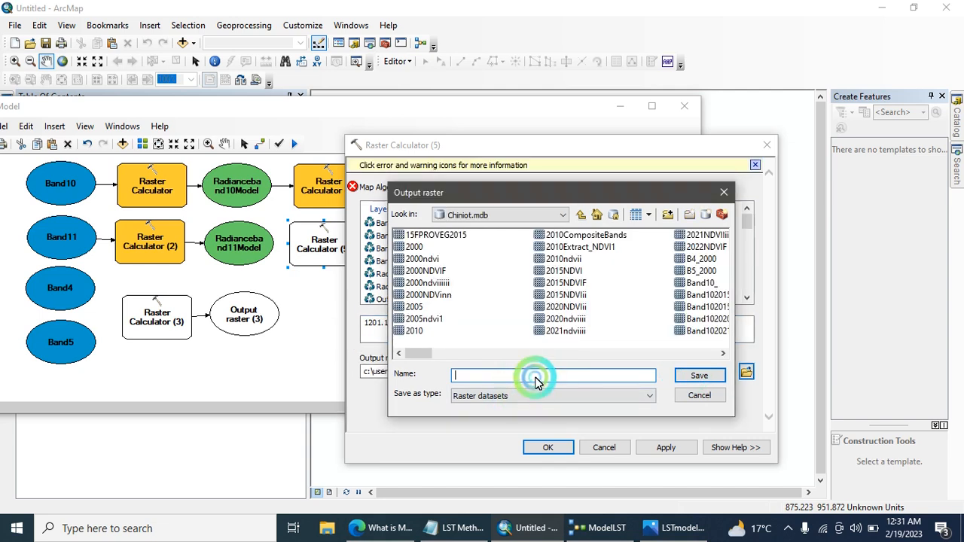
left_click(536, 376)
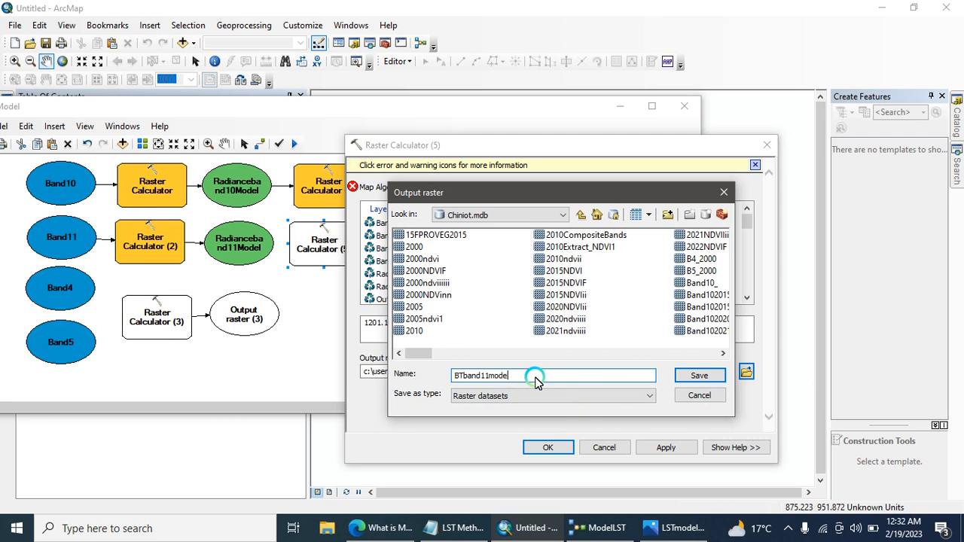
type("BTband11model")
key("Return")
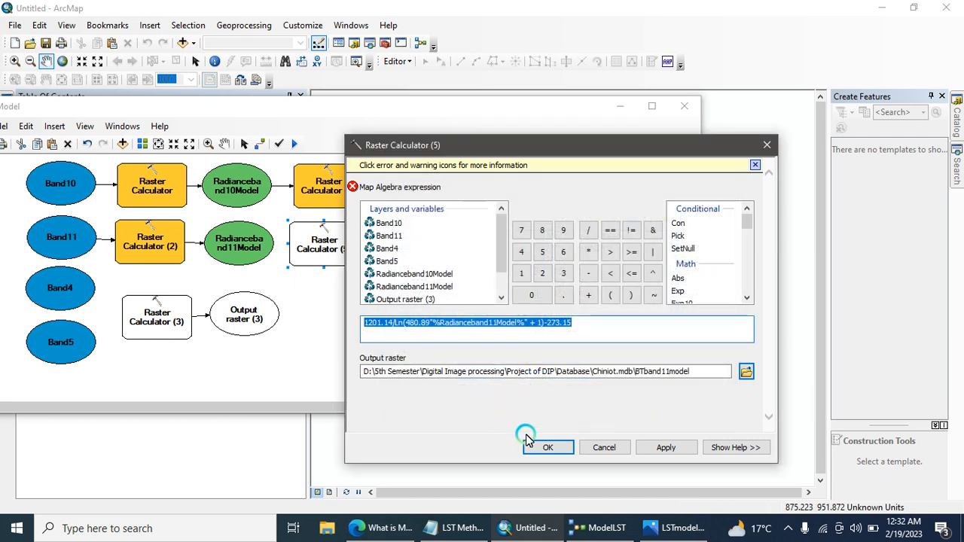
left_click(528, 442)
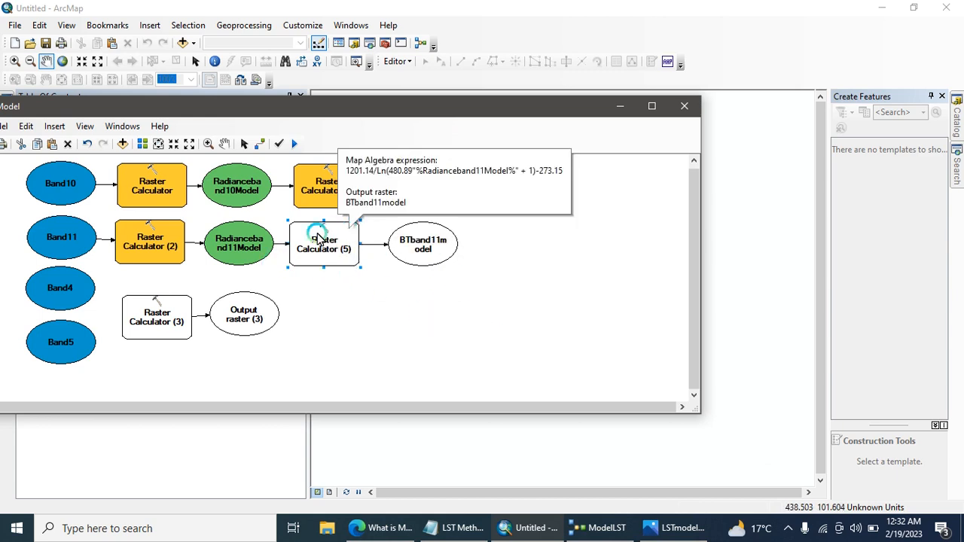
Step: Reopen Raster Calculator (5)'s settings and rename its output raster in Chiniot.mdb to BTband11model1
double_click(340, 239)
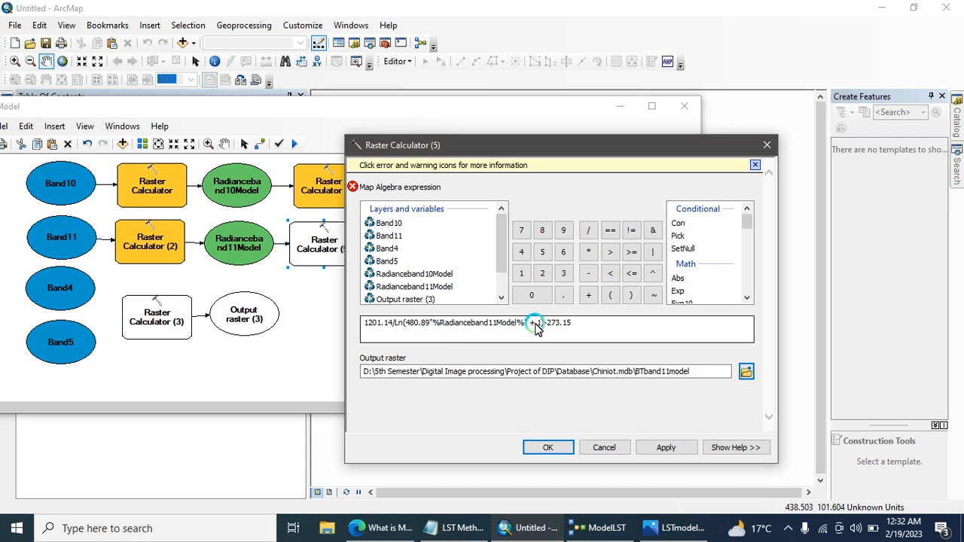
left_click(699, 374)
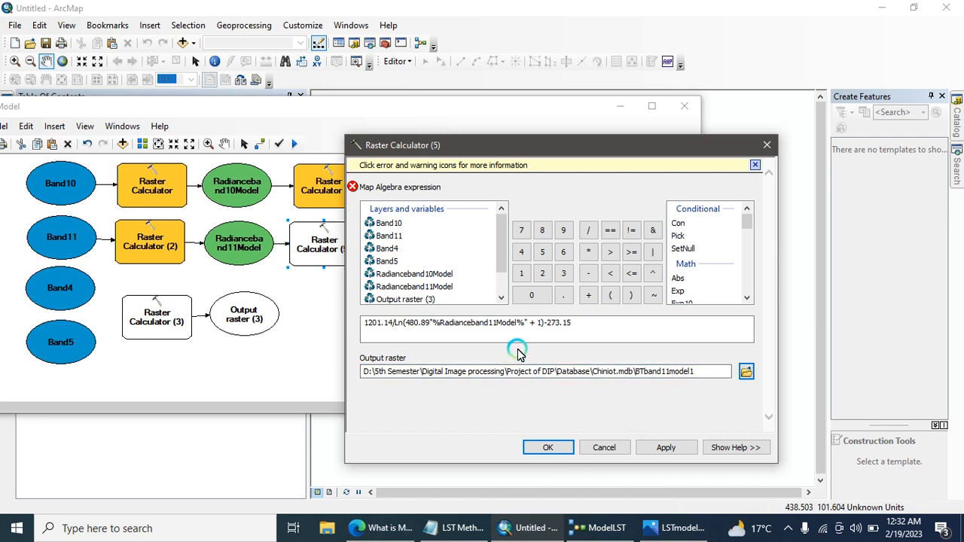
left_click(440, 336)
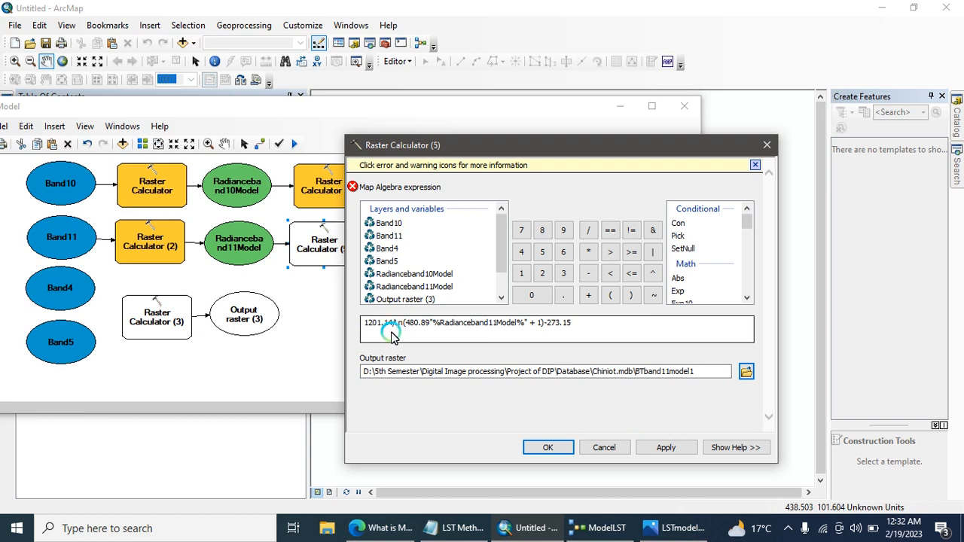
Step: Check the Band11SATtemp equation in the notes and clear Raster Calculator (5)'s map algebra expression
left_click(454, 528)
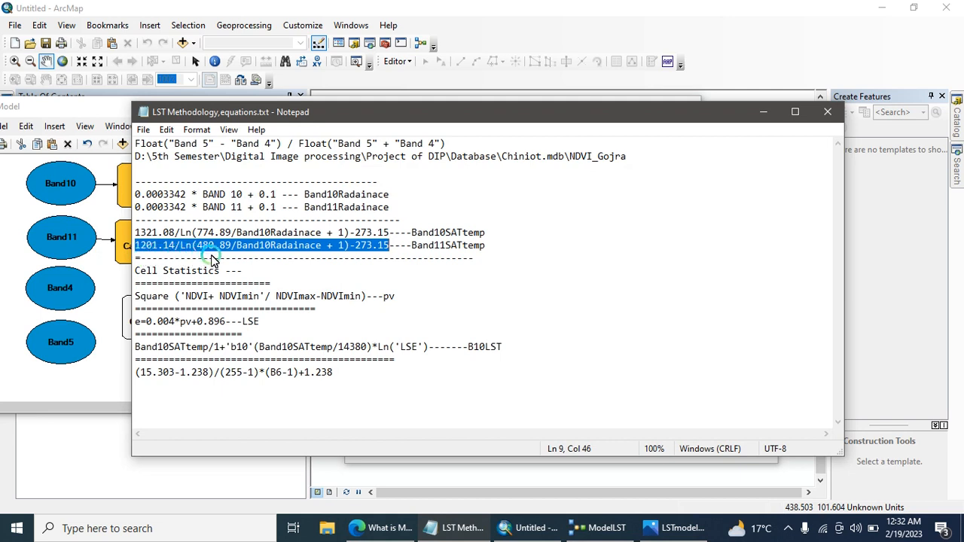
left_click(322, 251)
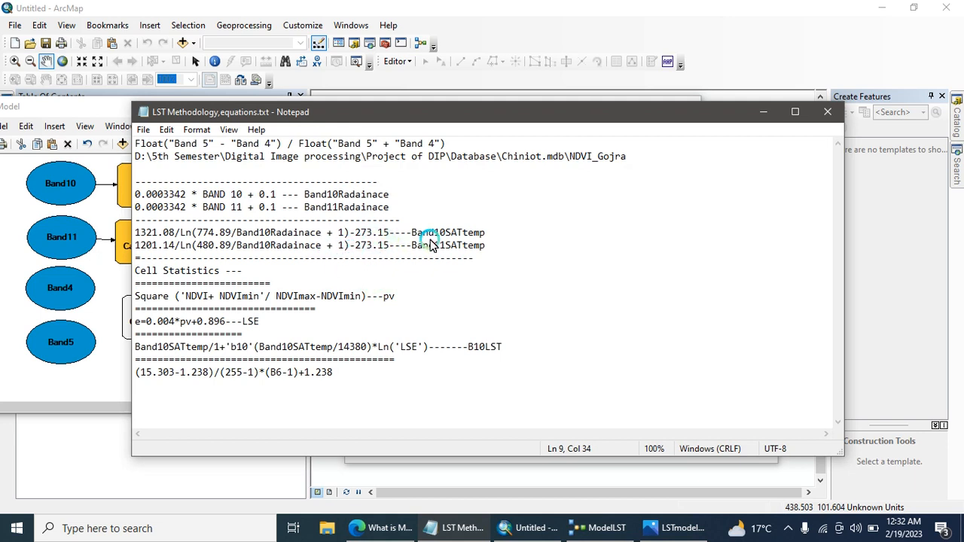
left_click(763, 112)
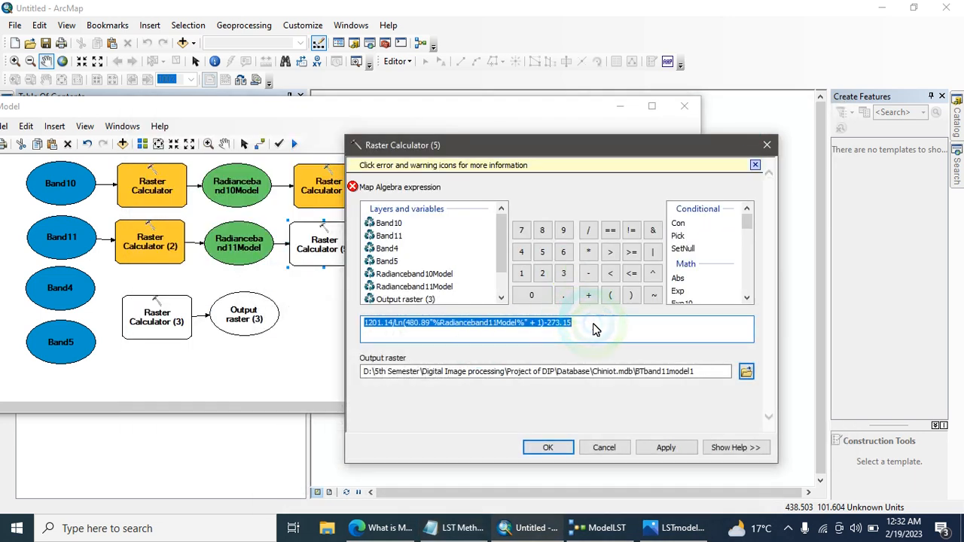
left_click(375, 341)
left_click(366, 324)
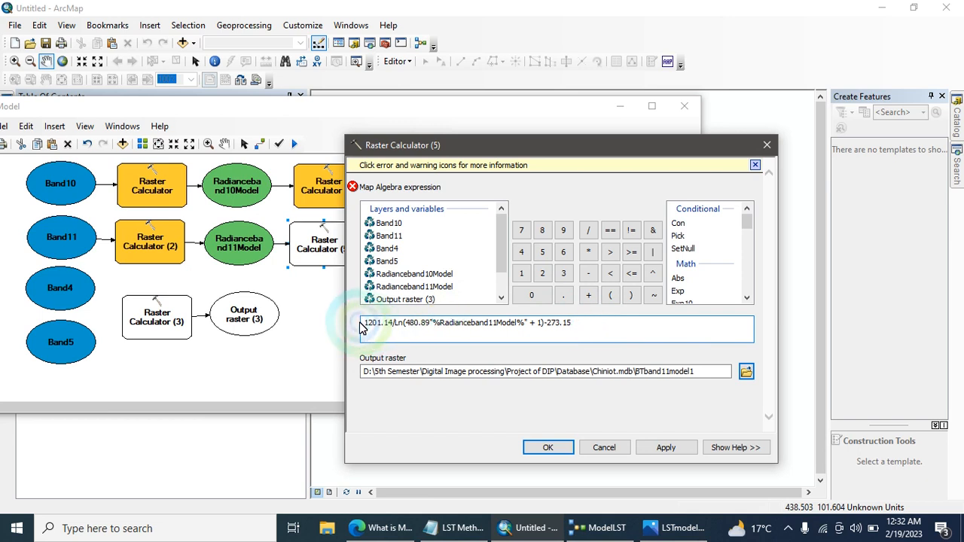
left_click_drag(367, 324, 625, 302)
key("Delete")
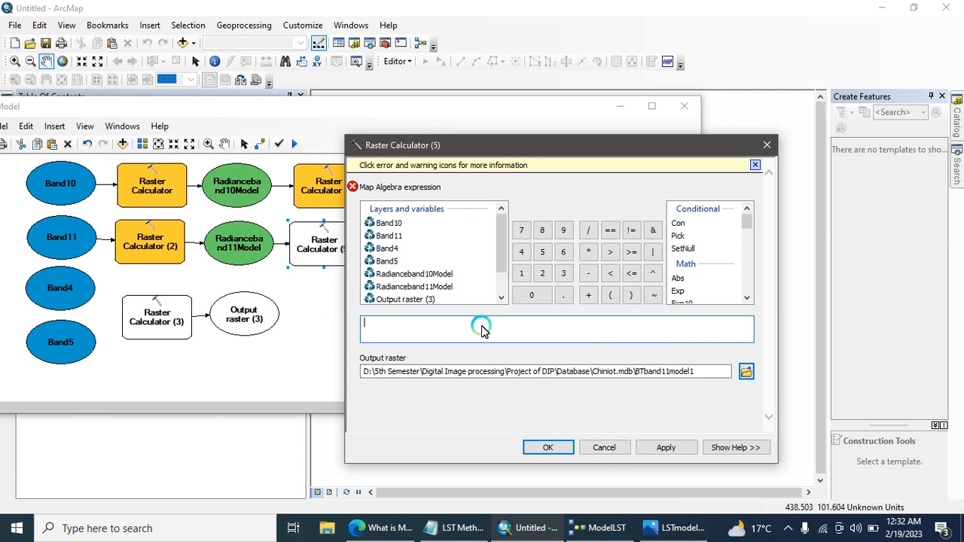
Step: Copy 1201.14/Ln(480.89/Band10Radainace + 1)-273.15 from the notes into Raster Calculator (5)'s expression and accept the tool settings
left_click(452, 528)
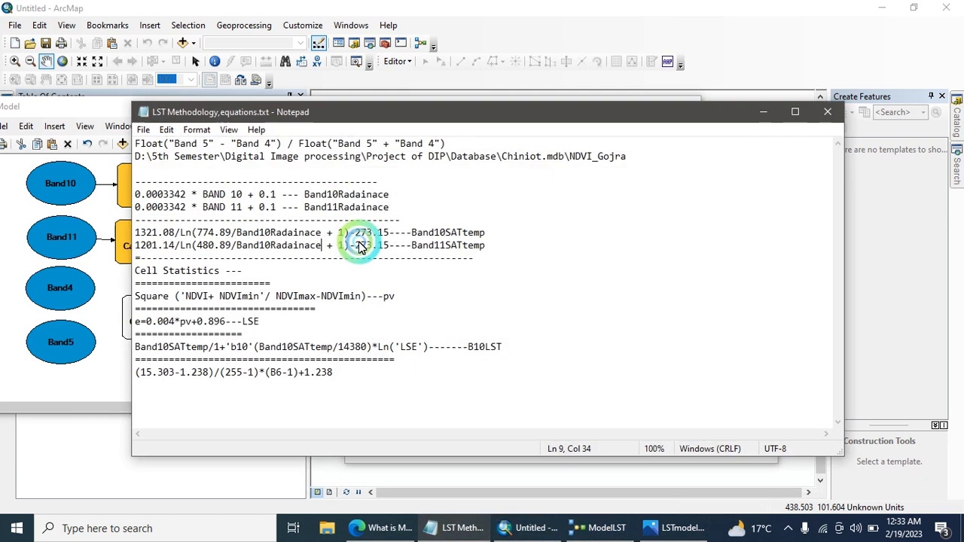
left_click_drag(137, 246, 389, 245)
key("ctrl+c")
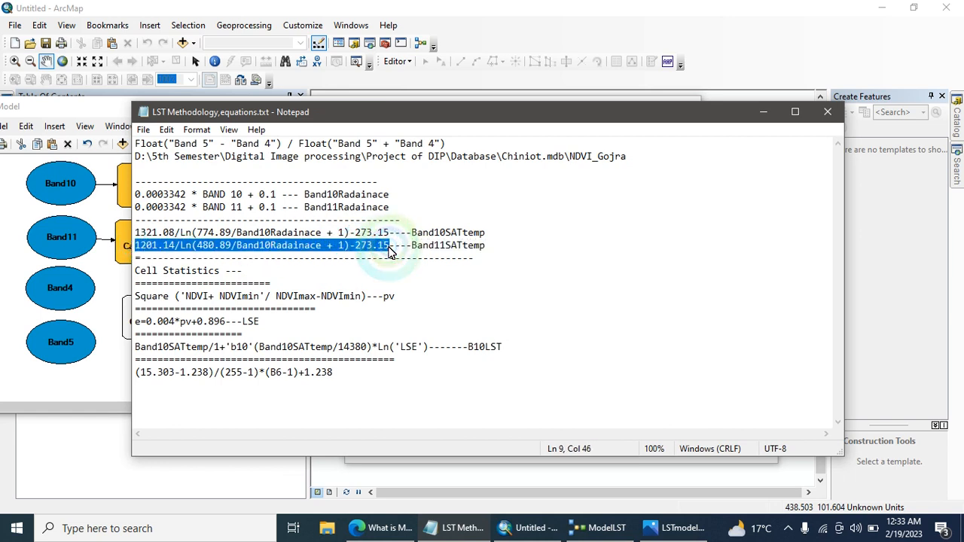
left_click(764, 111)
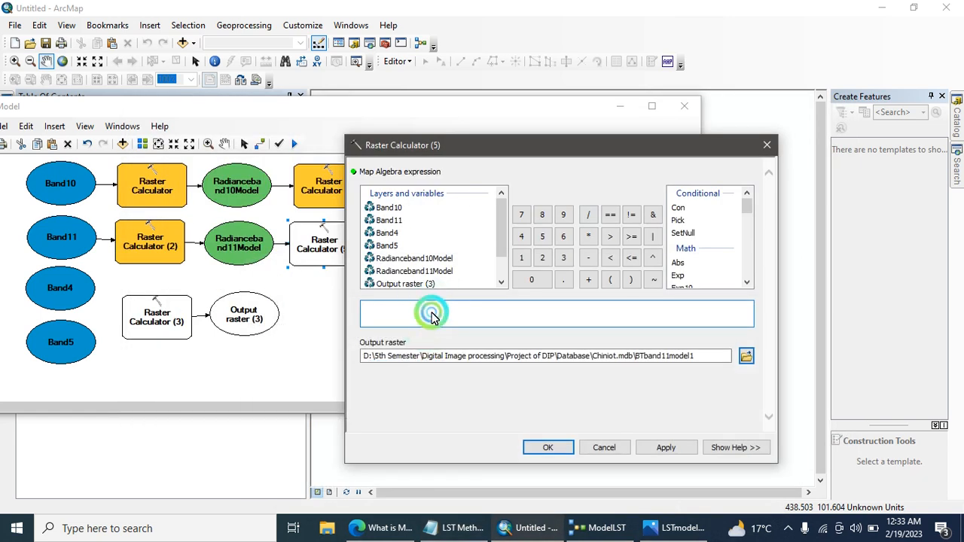
left_click(433, 315)
key("ctrl+v")
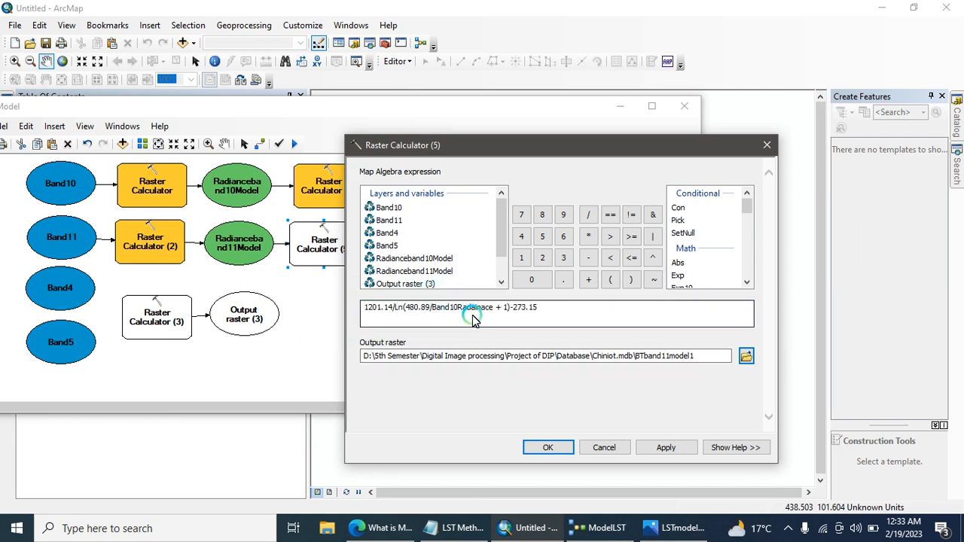
left_click(550, 449)
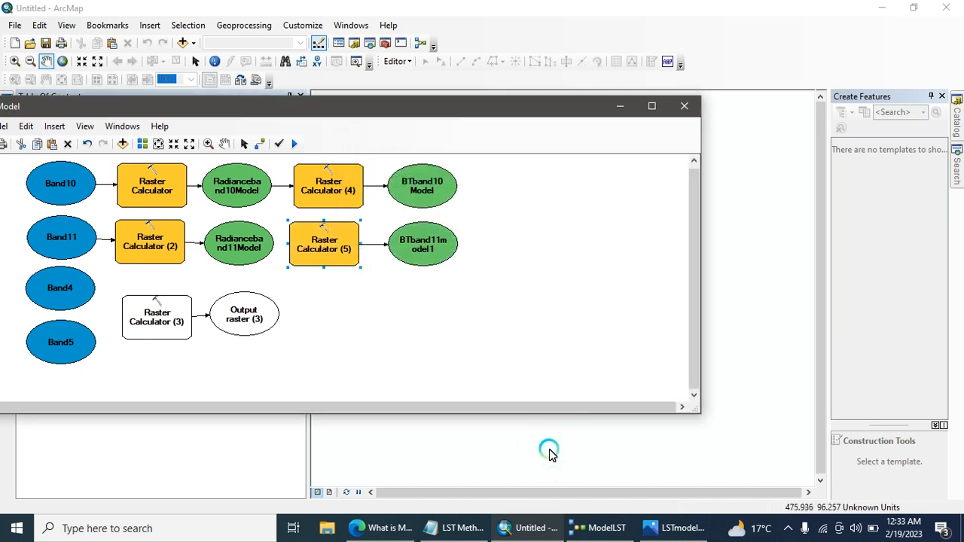
Step: Replace Band10Radainace with the Radianceband11Model variable in Raster Calculator (5)'s expression, and align the tool and its output in the diagram
left_click_drag(338, 238, 345, 239)
left_click_drag(425, 245, 429, 247)
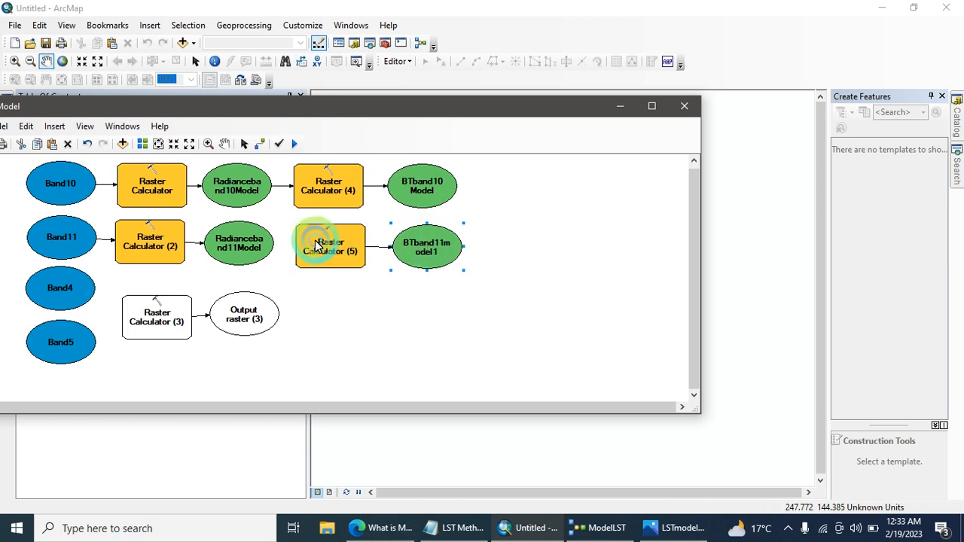
double_click(343, 241)
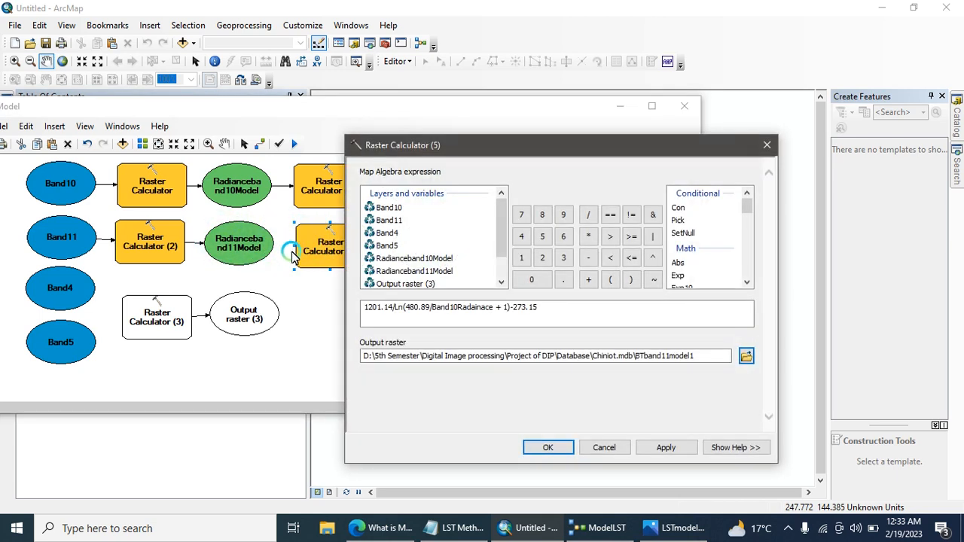
left_click_drag(493, 309, 431, 313)
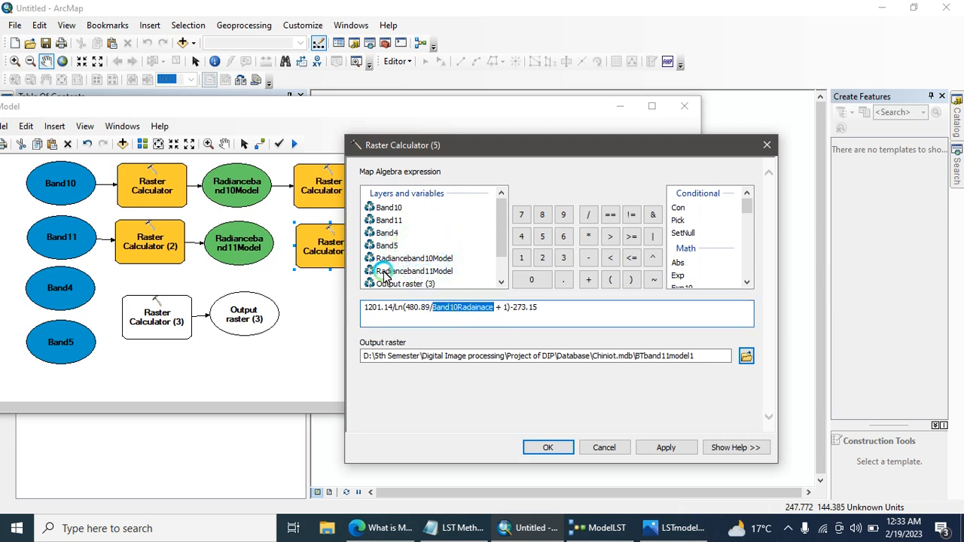
double_click(442, 274)
left_click(608, 320)
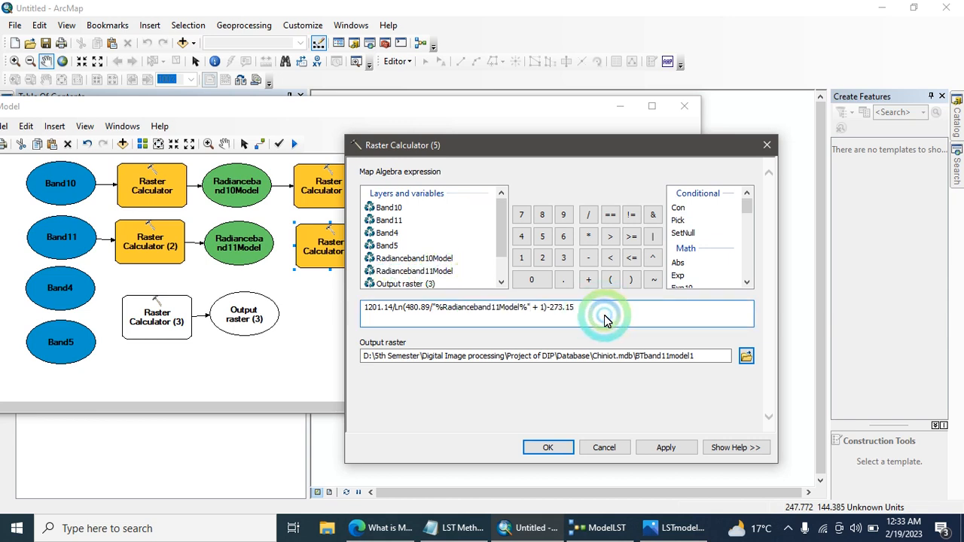
left_click(553, 449)
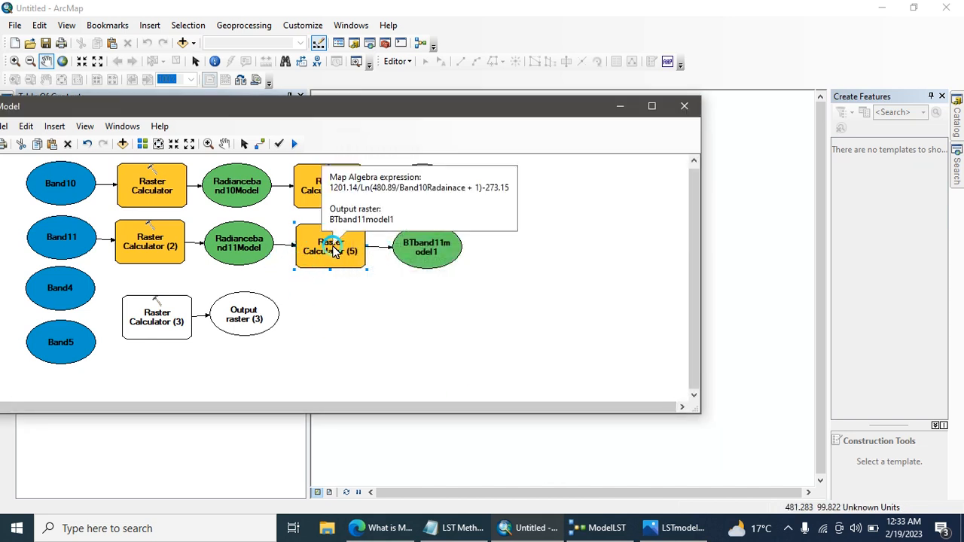
left_click_drag(348, 243, 348, 240)
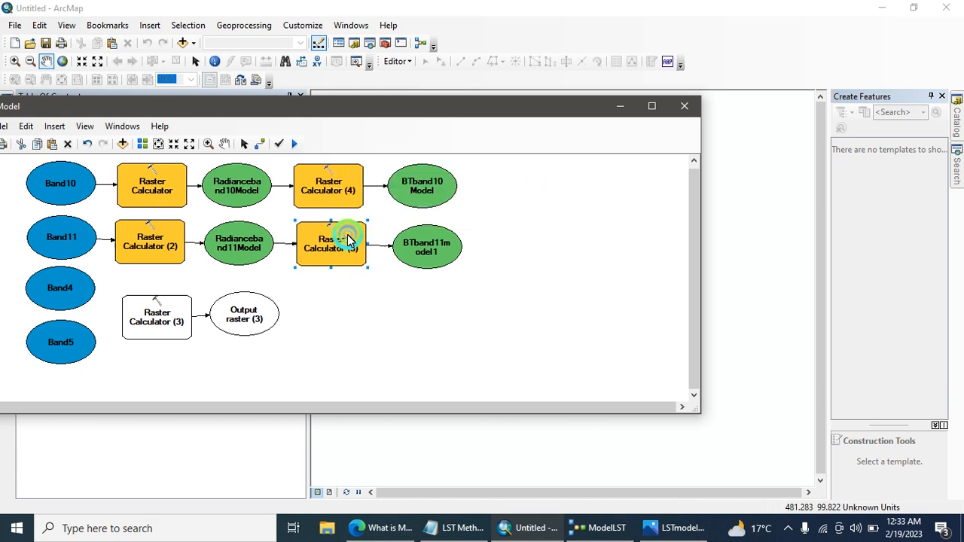
left_click(418, 240)
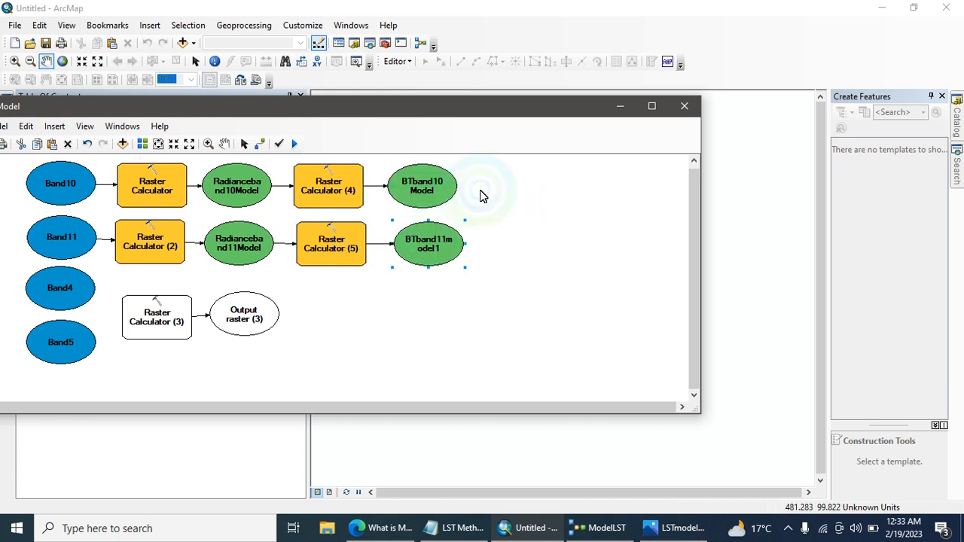
Step: Search for "Cell statistics" and add the Cell Statistics tool to the model beside the two brightness temperature outputs
left_click(957, 165)
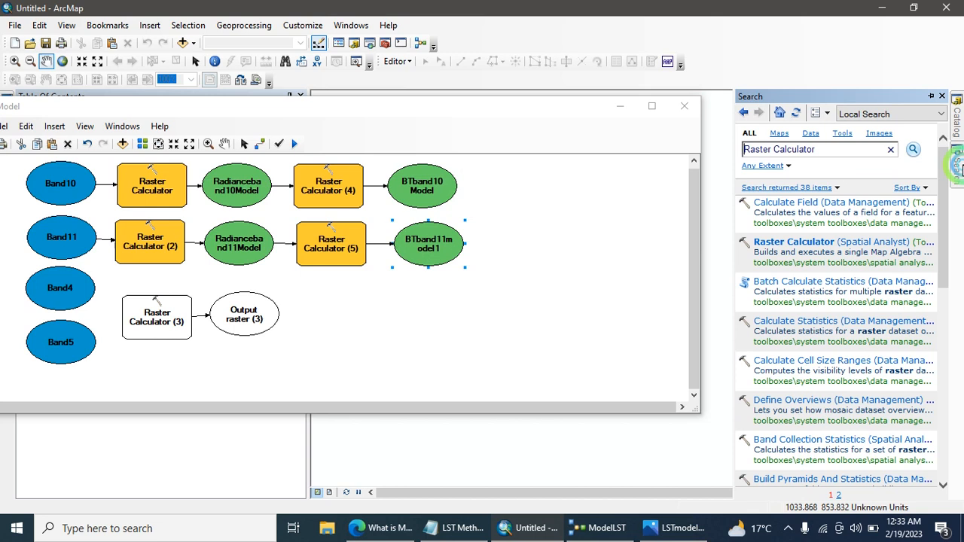
left_click(819, 152)
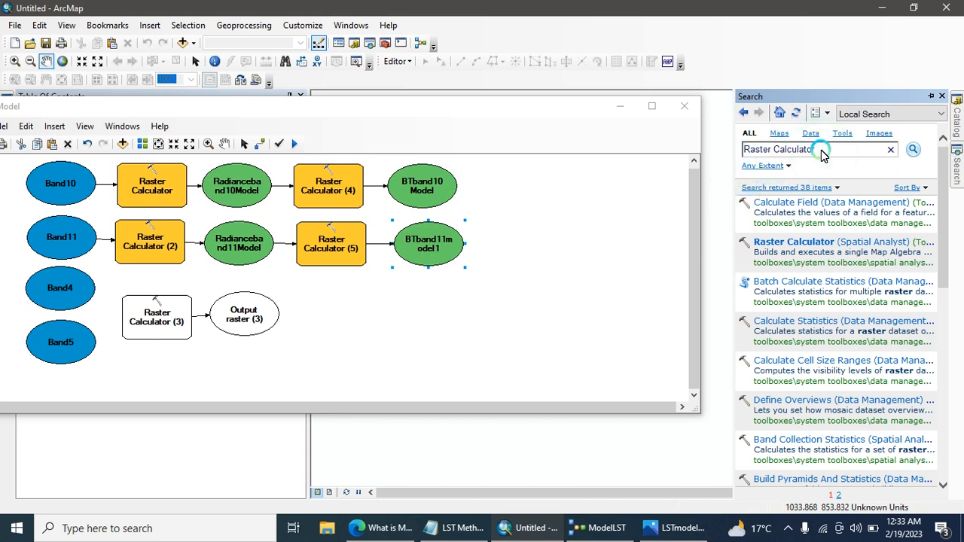
key("ctrl+a")
key("BackSpace")
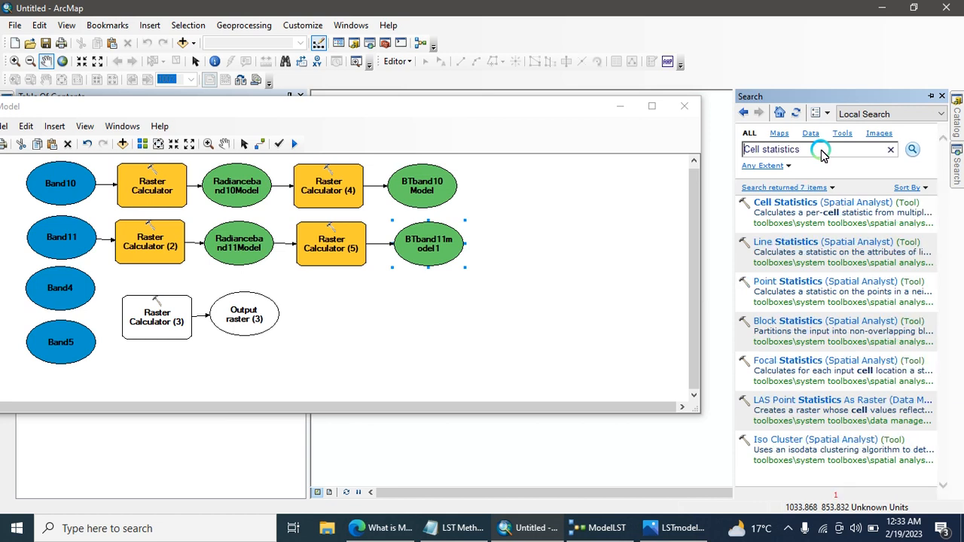
left_click_drag(814, 202, 512, 209)
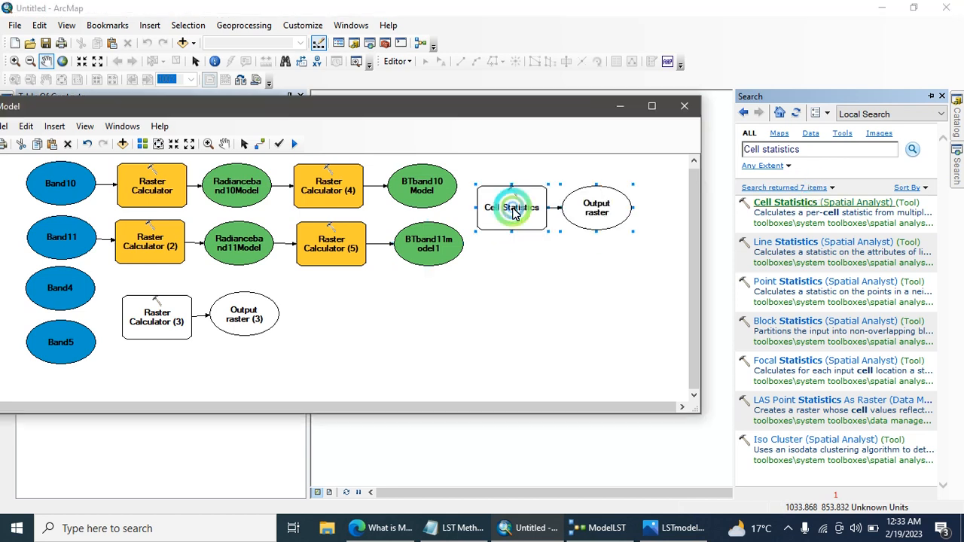
Step: Add BTband10Model and BTband11model1 as the input rasters of the Cell Statistics tool
double_click(513, 211)
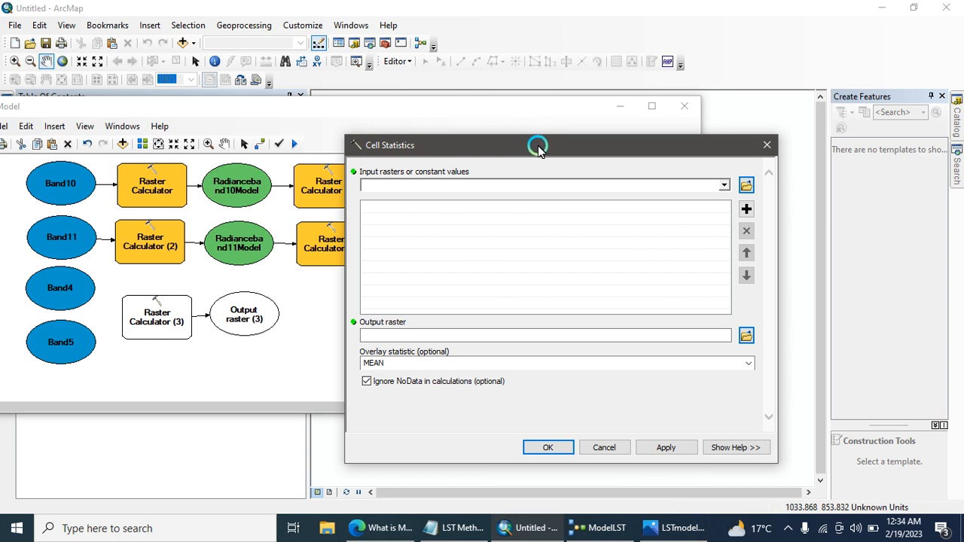
left_click(728, 185)
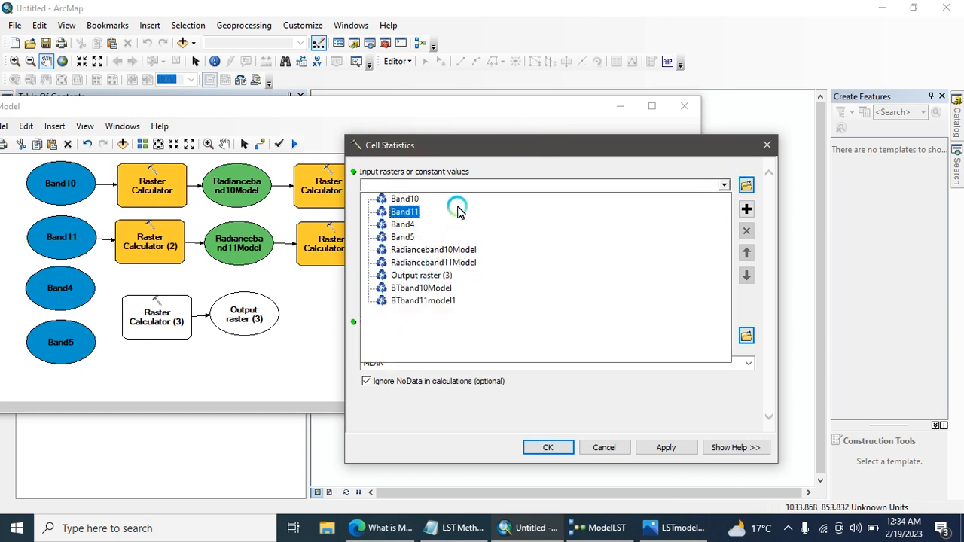
left_click(420, 290)
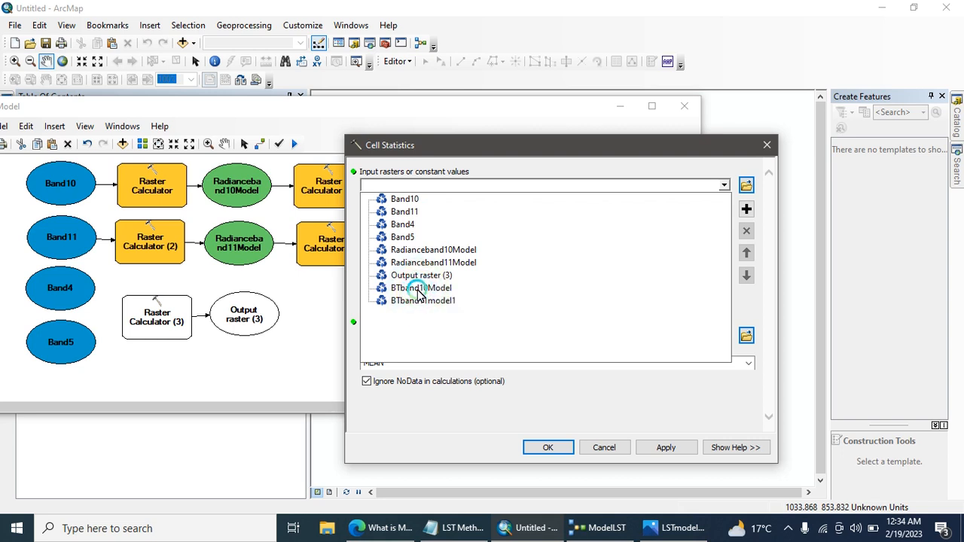
left_click(485, 289)
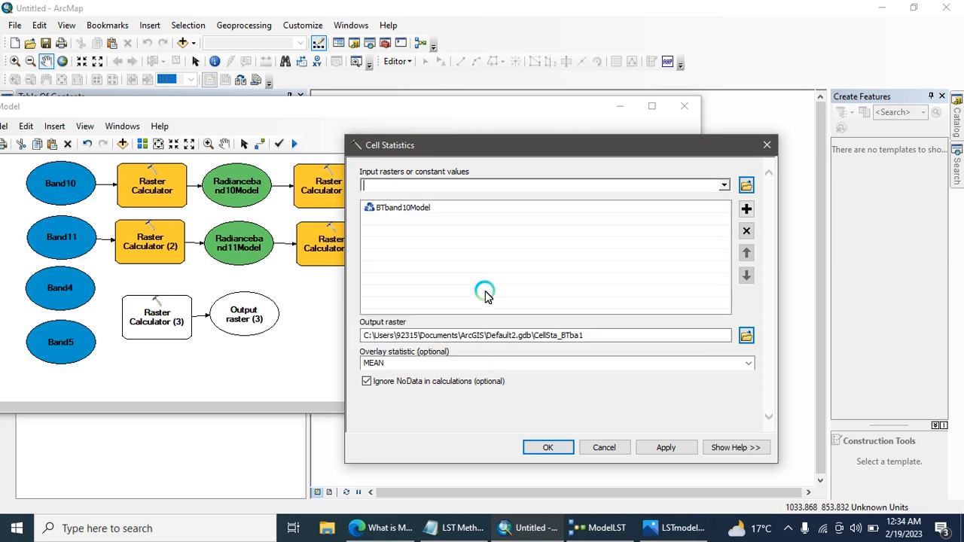
left_click(720, 186)
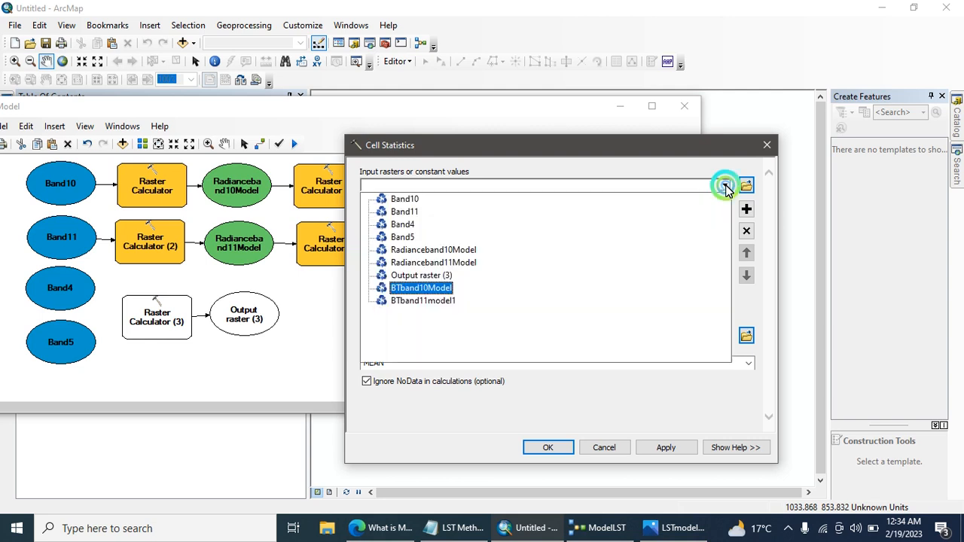
left_click(419, 303)
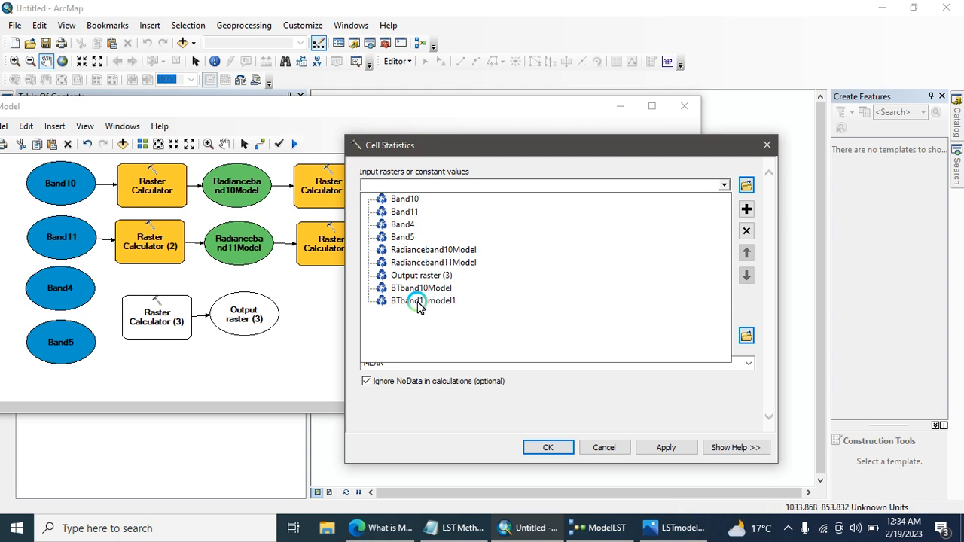
left_click(420, 303)
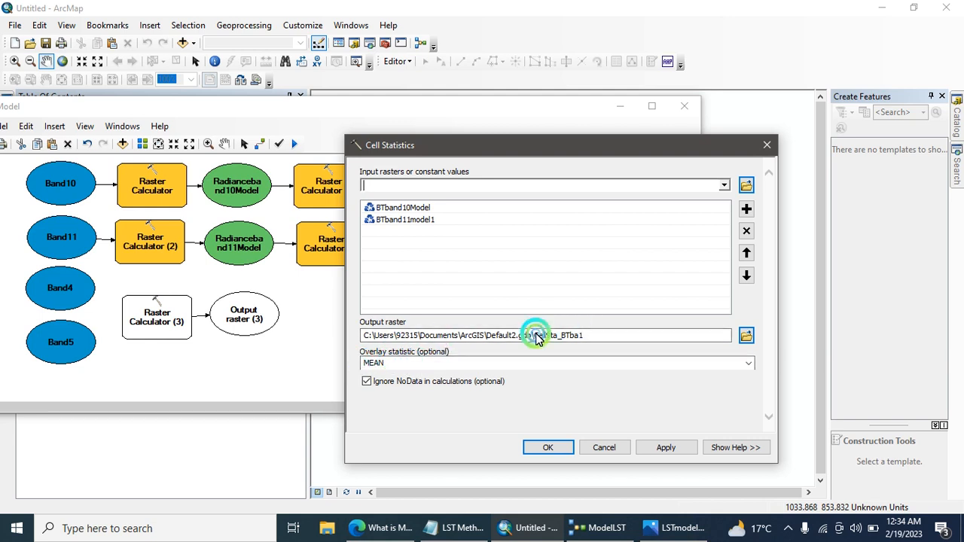
Step: Consult the LSTmodel.JPG reference image, rename the Cell Statistics output raster Meanband1011, and accept the tool settings
left_click_drag(535, 335, 597, 337)
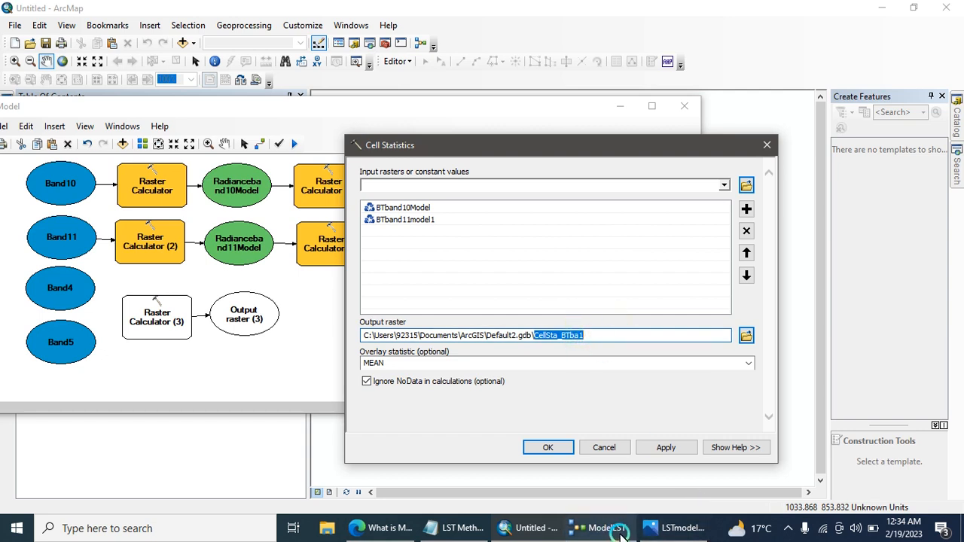
left_click(667, 532)
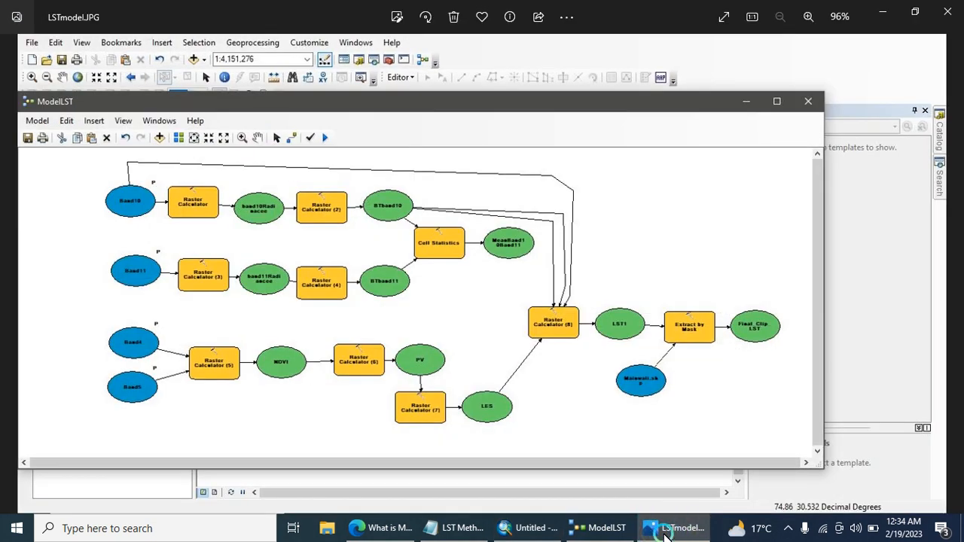
left_click(666, 535)
left_click_drag(586, 337, 535, 336)
key("BackSpace")
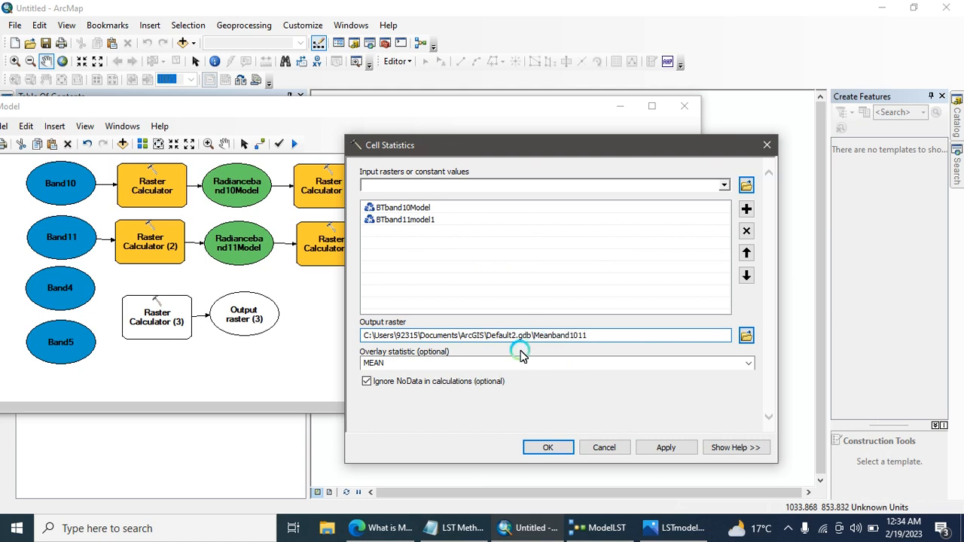
left_click(544, 448)
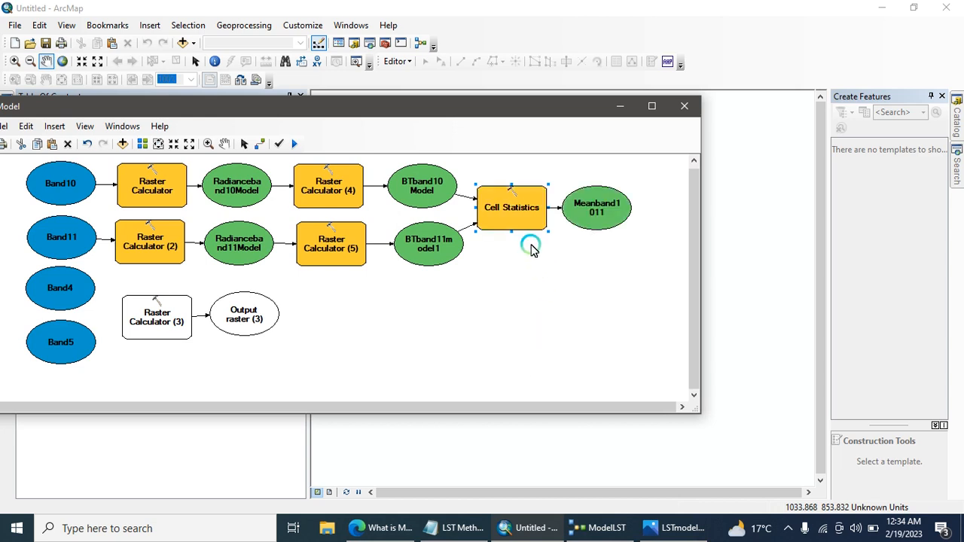
Step: Save the Cell Statistics output raster as Meanband1011model in Chiniot.mdb and accept the tool settings
left_click(549, 326)
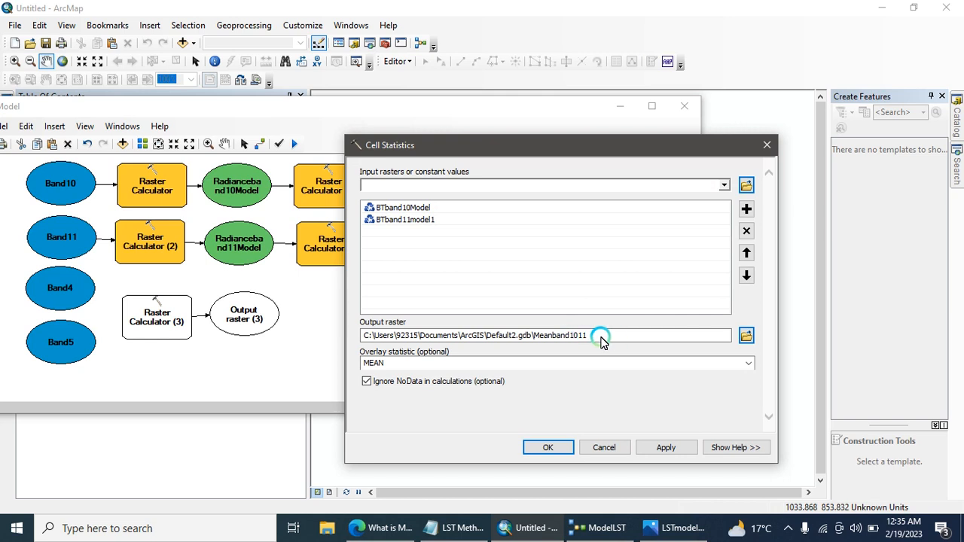
left_click_drag(601, 340, 537, 337)
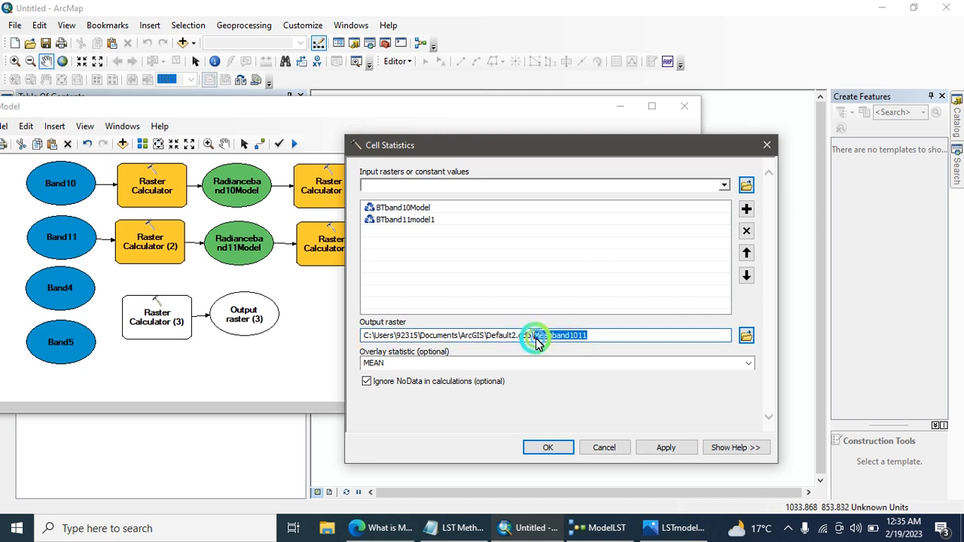
left_click(616, 340)
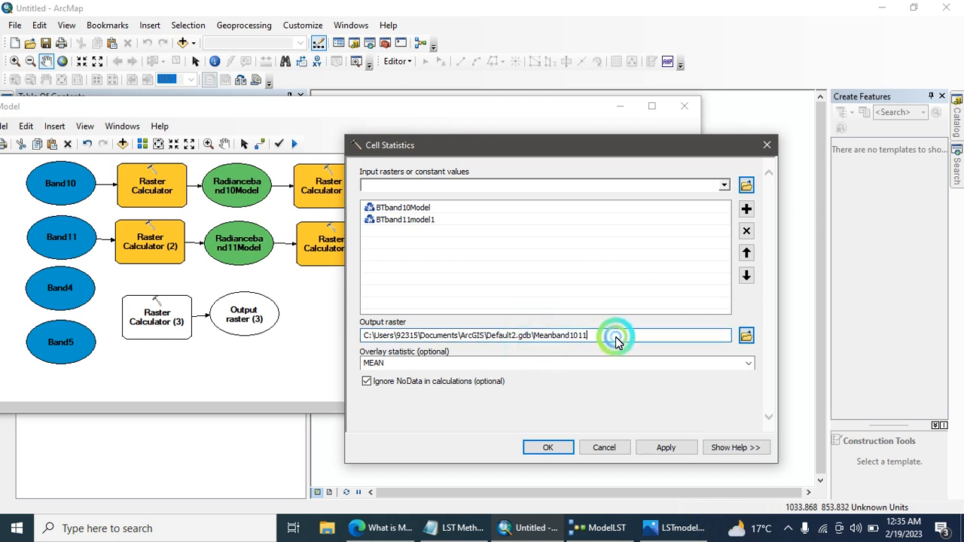
left_click(747, 336)
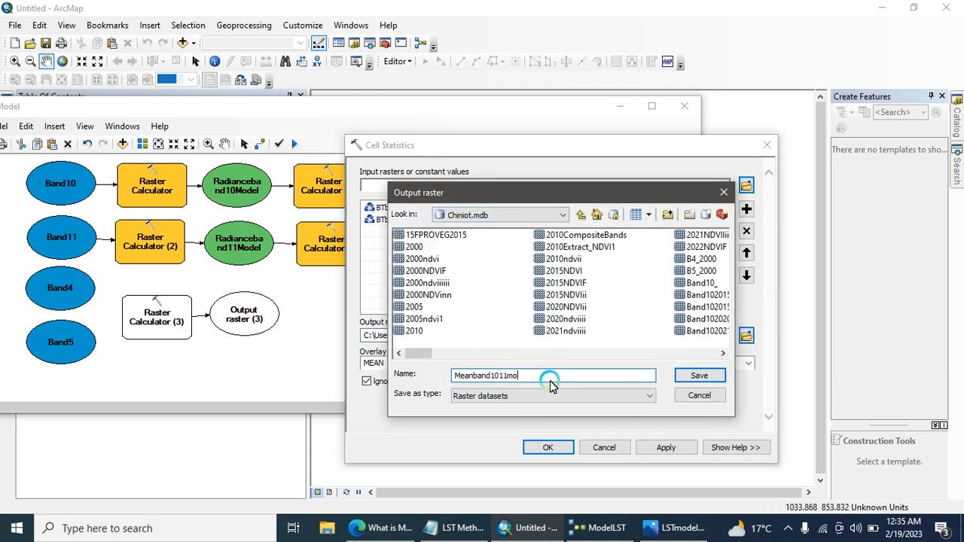
left_click(697, 375)
left_click(545, 447)
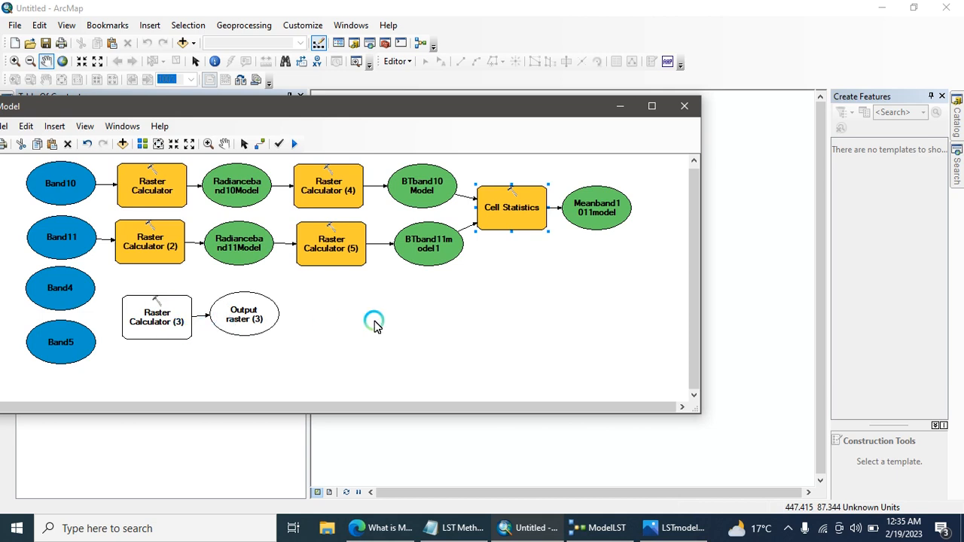
Step: Enlarge the model window and slightly reposition Output raster (3) and Band4 in the diagram
left_click_drag(701, 409, 724, 435)
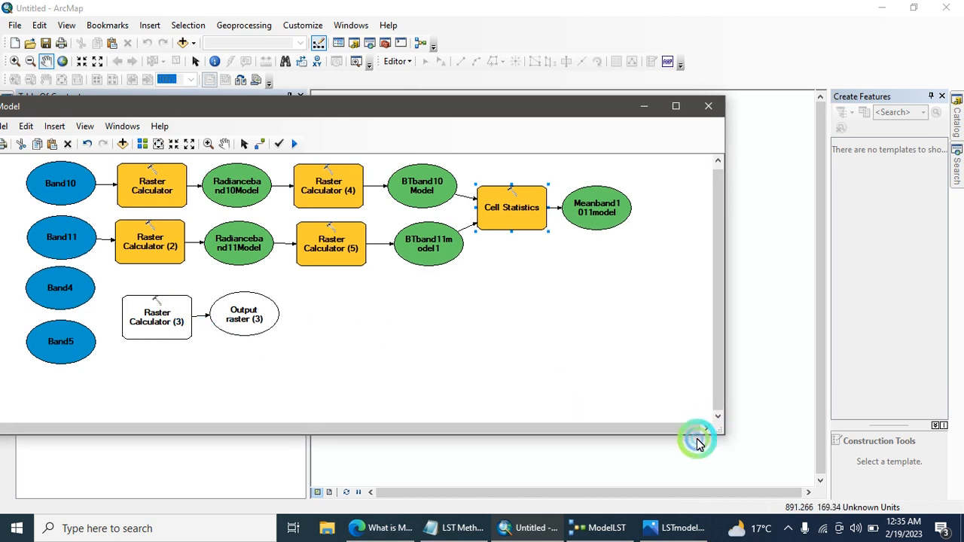
left_click_drag(265, 308, 269, 312)
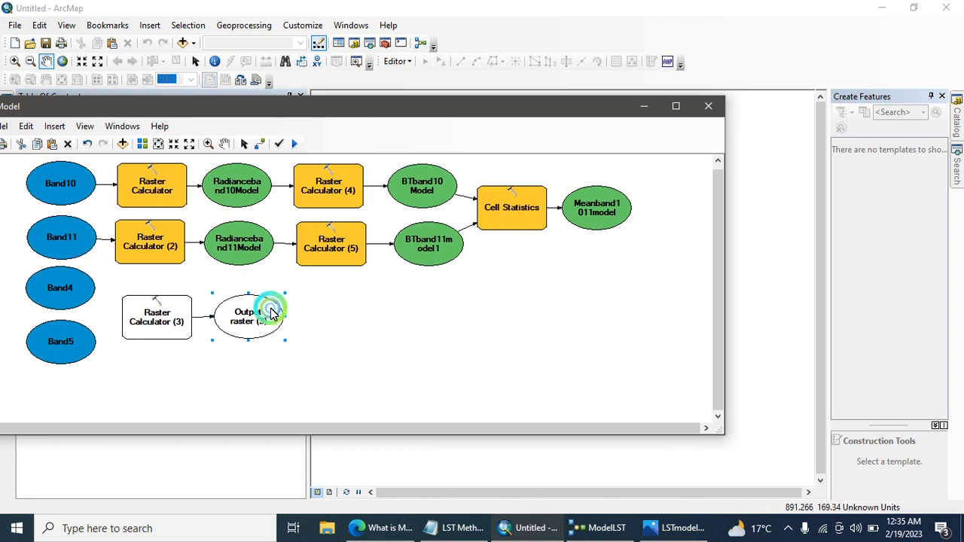
left_click(178, 309)
left_click(64, 314)
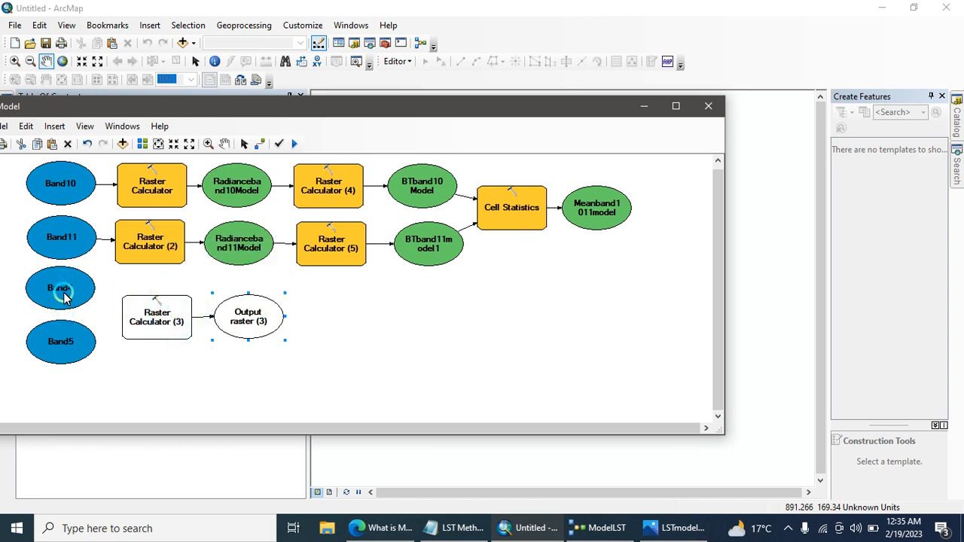
left_click_drag(64, 293, 64, 296)
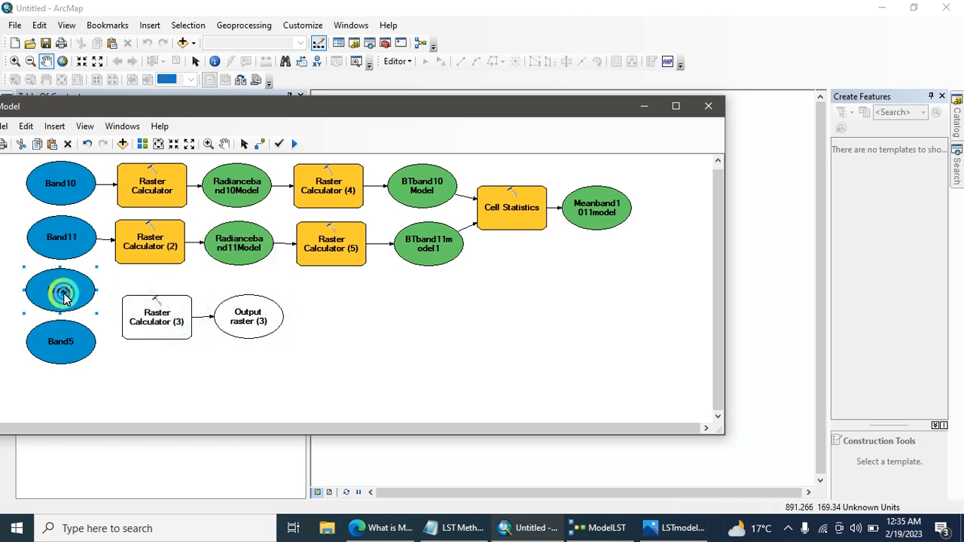
Step: Enter the NDVI numerator Float("%Band5%" - "%Band4%") in Raster Calculator (3)'s expression
double_click(173, 311)
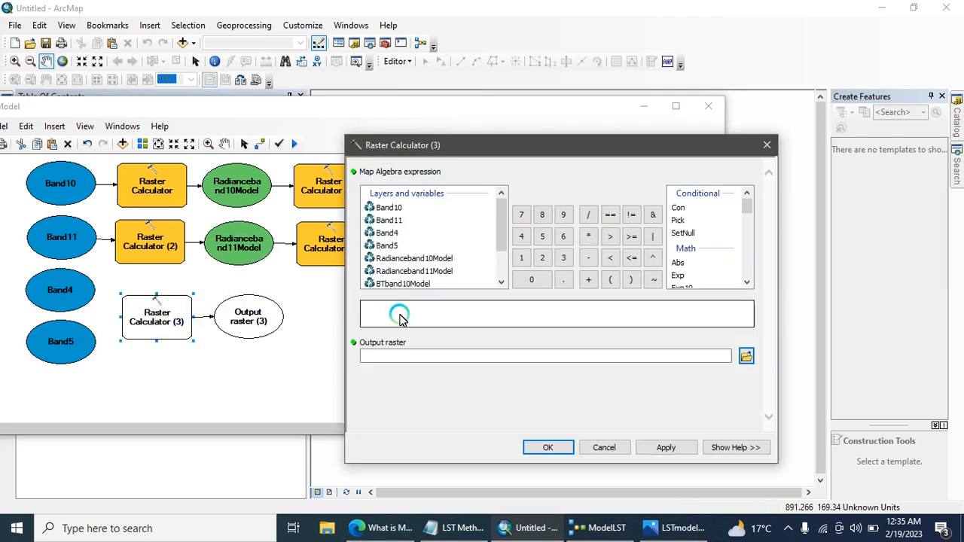
left_click(400, 318)
left_click_drag(747, 203, 751, 218)
double_click(680, 256)
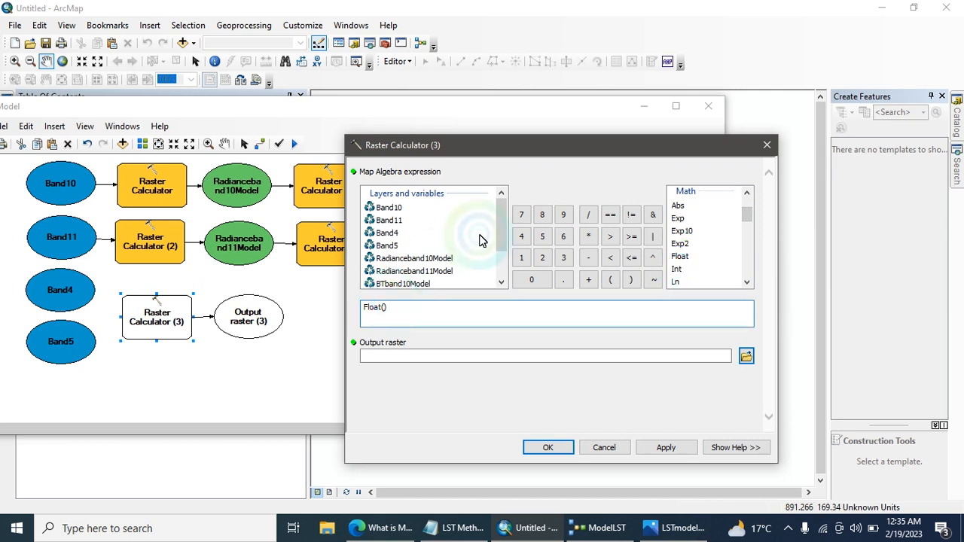
mouse_move(501, 227)
left_mouse_down()
mouse_move(503, 243)
mouse_move(493, 240)
left_mouse_up()
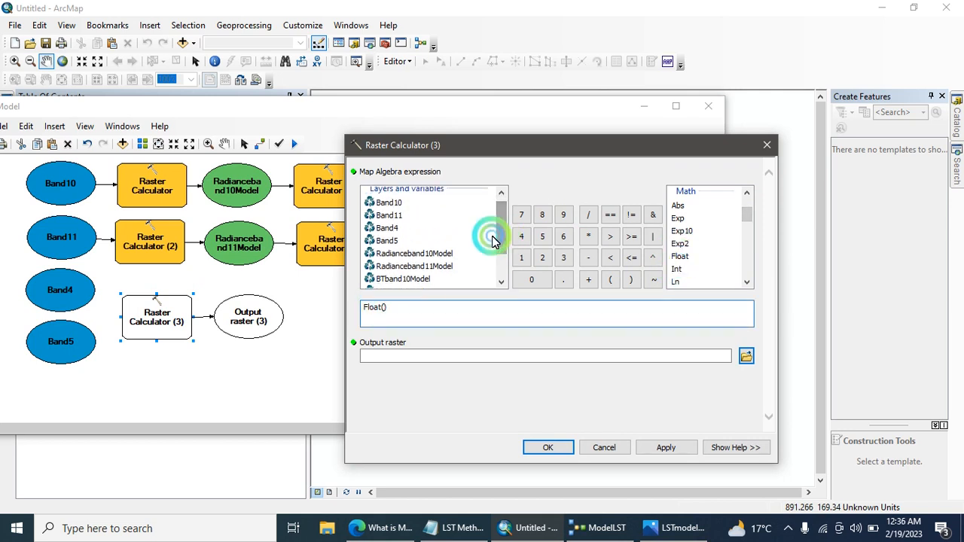
double_click(387, 241)
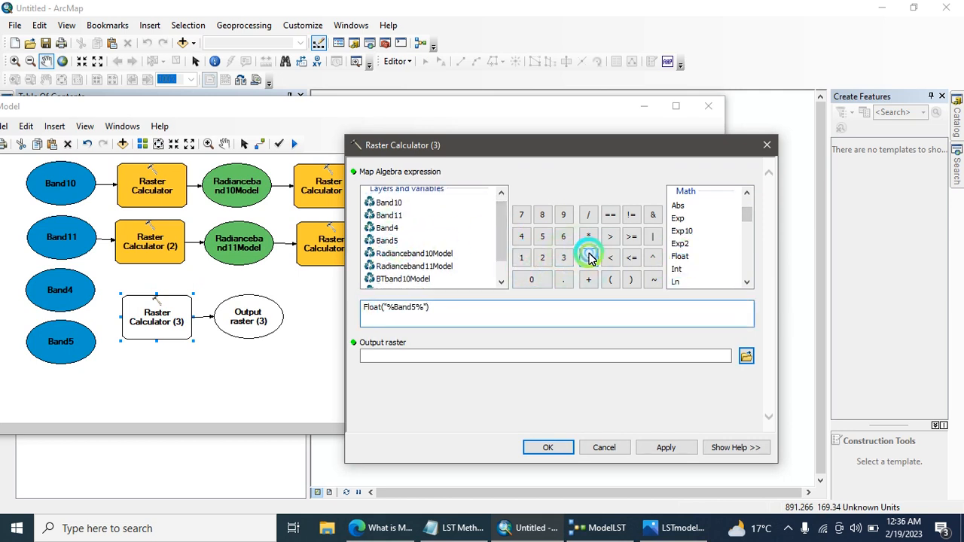
left_click(590, 257)
double_click(387, 227)
left_click(507, 318)
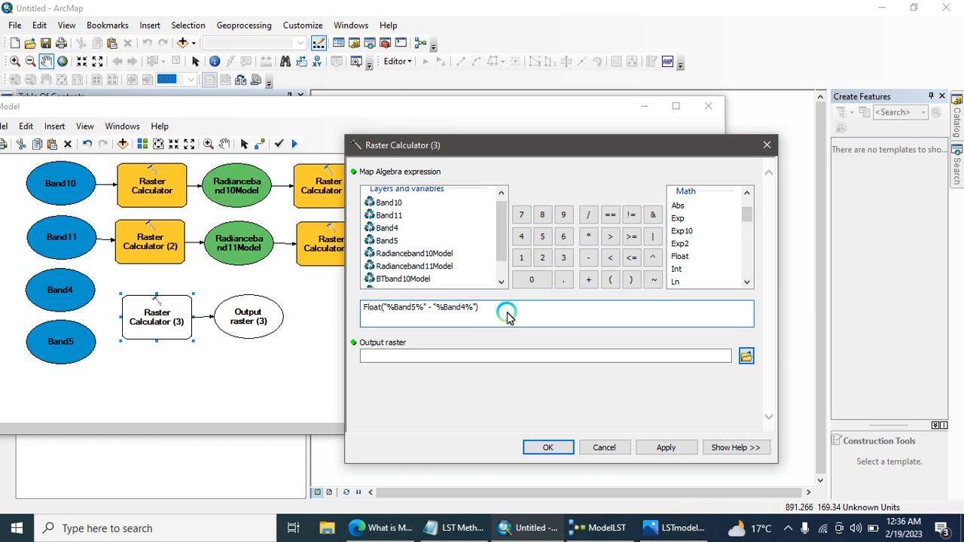
Step: Divide the numerator by Float("%Band5%" + "%Band4%") in Raster Calculator (3)'s expression
left_click(588, 215)
double_click(394, 231)
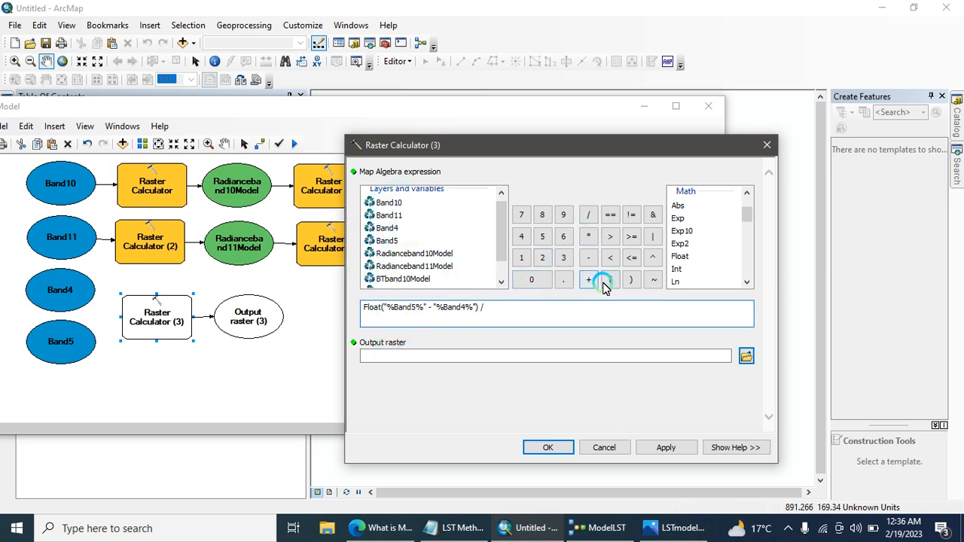
left_click(686, 256)
double_click(686, 257)
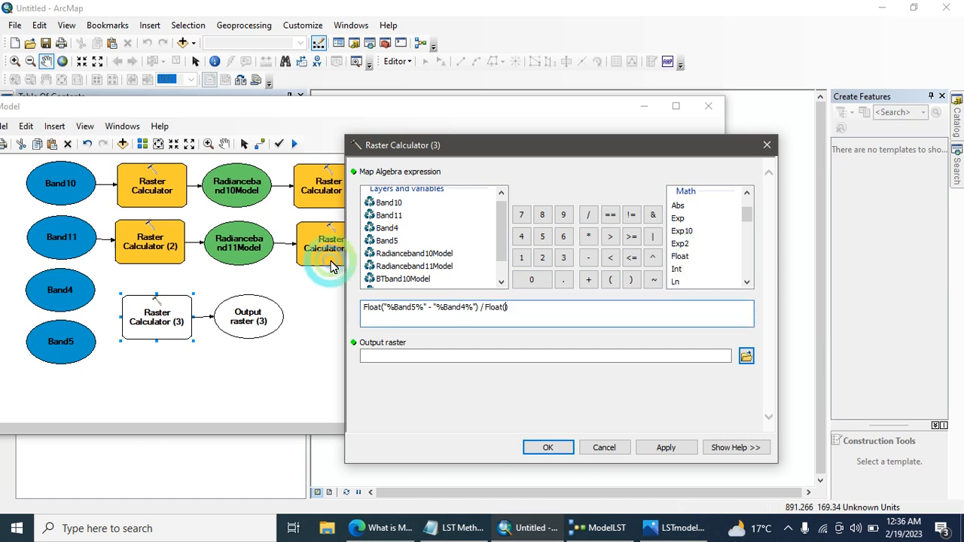
left_click(389, 241)
double_click(389, 241)
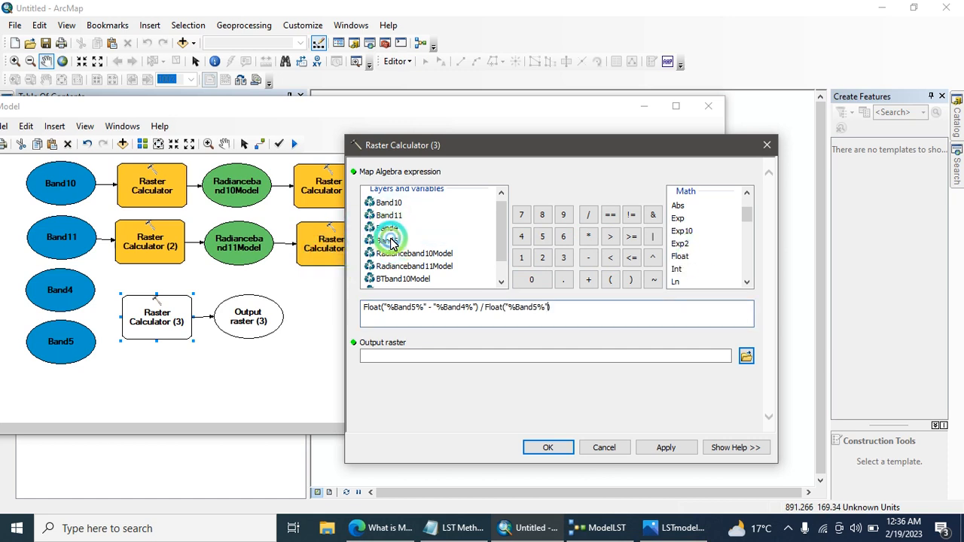
left_click(588, 280)
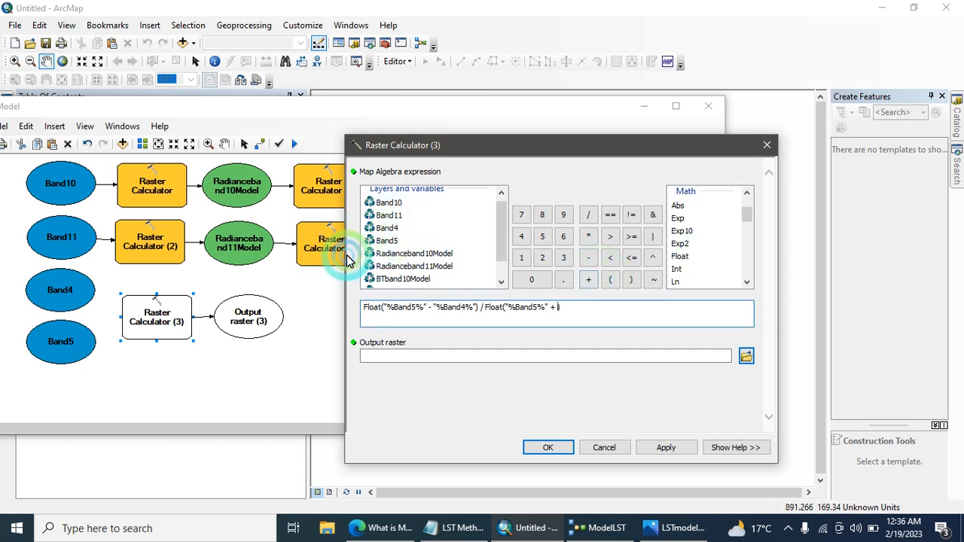
double_click(386, 227)
Step: Save Raster Calculator (3)'s output as NDVImodel in Chiniot.mdb, accept the tool settings, and align the output in the diagram
left_click(746, 356)
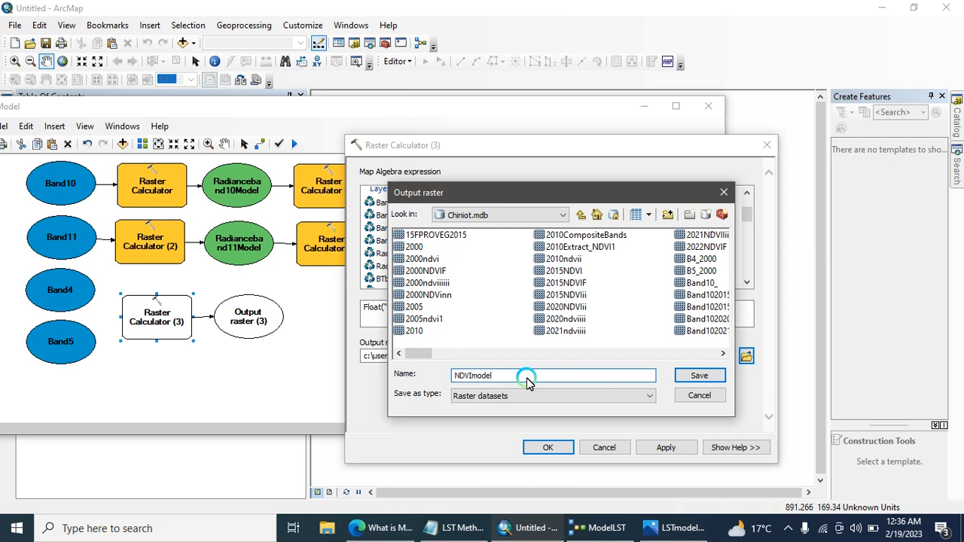
left_click(699, 375)
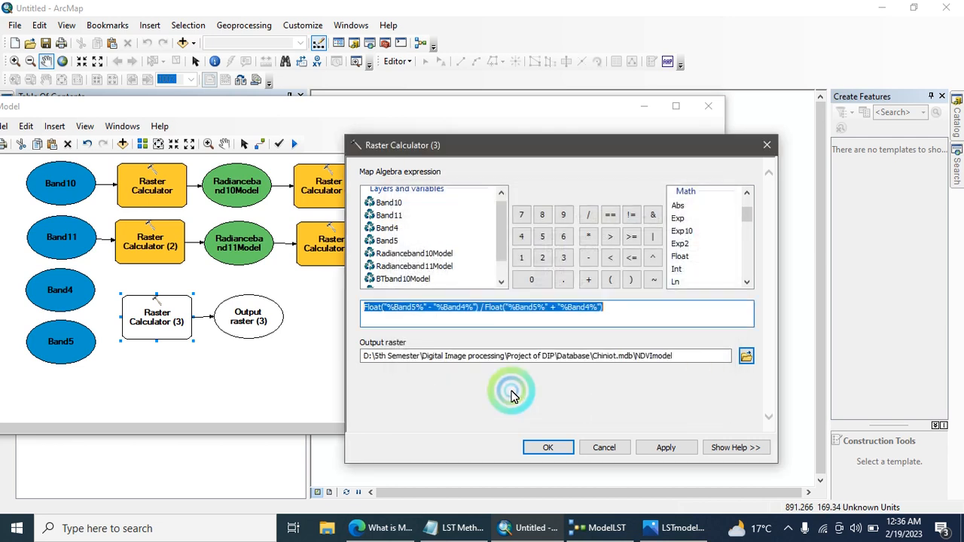
left_click(644, 309)
left_click(549, 448)
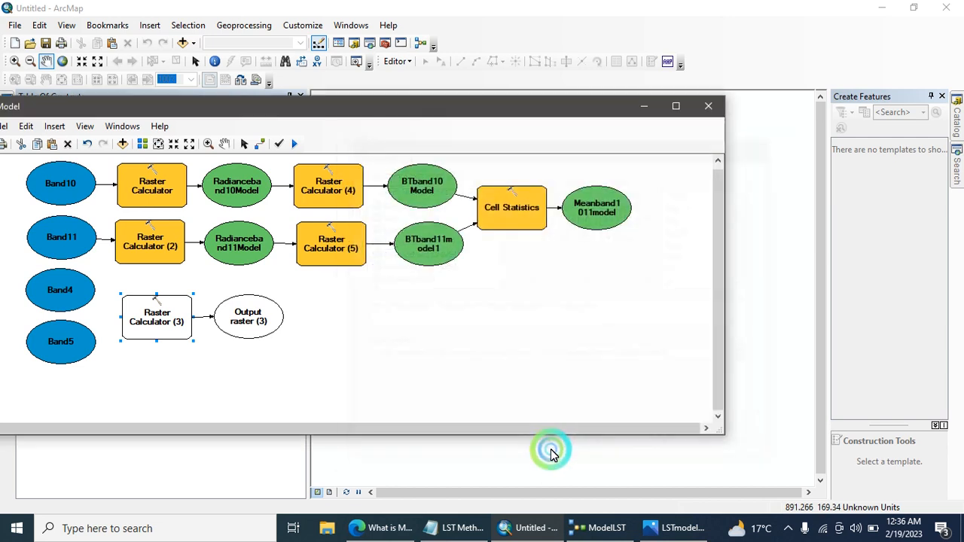
left_click(262, 318)
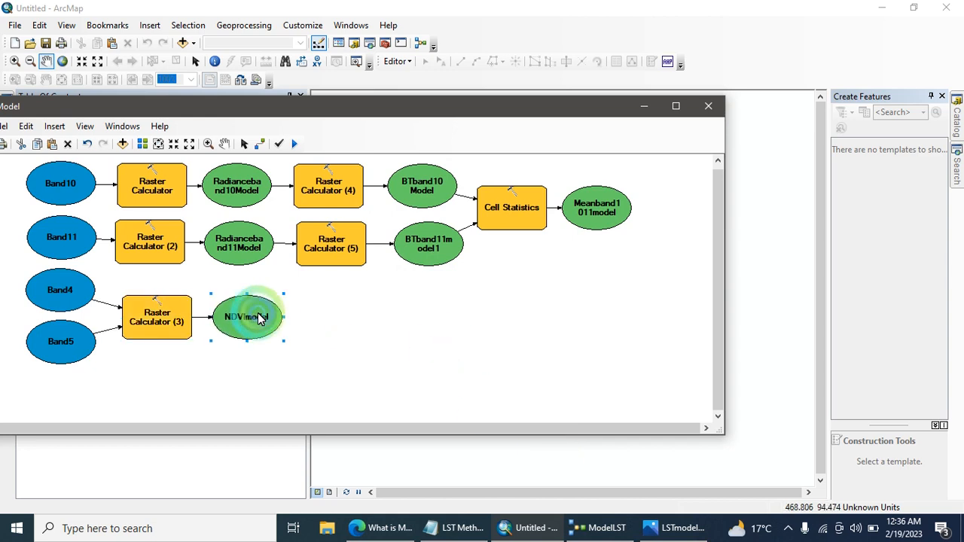
left_click(345, 322)
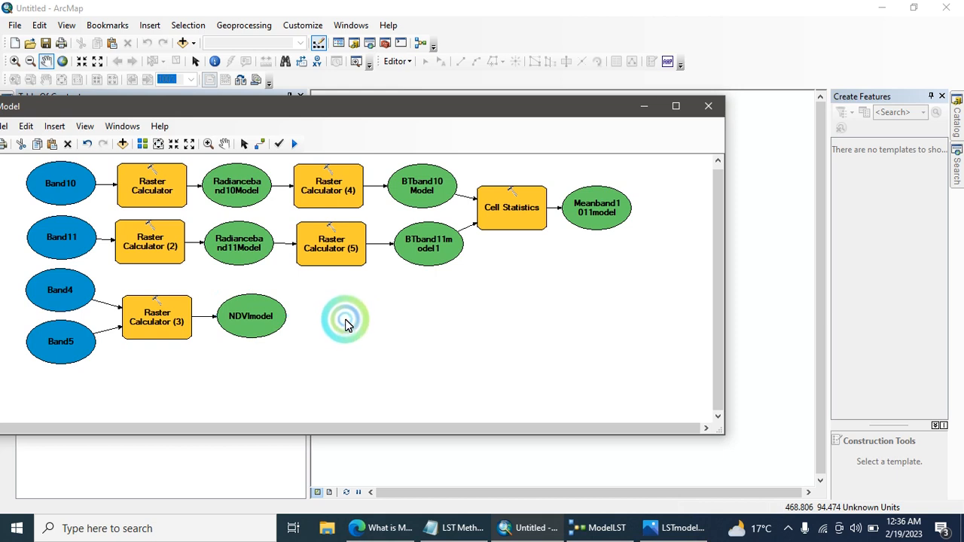
left_click(601, 390)
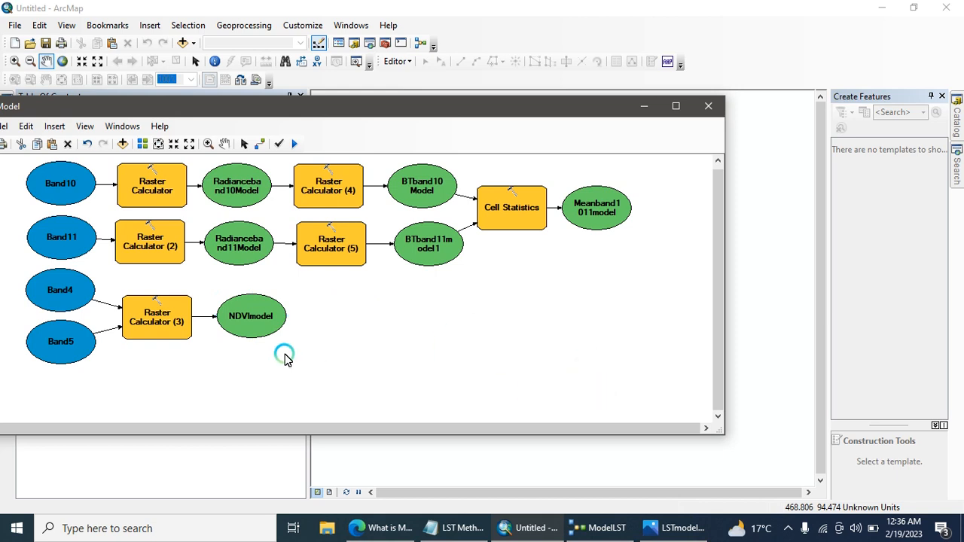
Step: Return to the Raster Calculator search results and add another Raster Calculator to the model beside NDVImodel
left_click(957, 169)
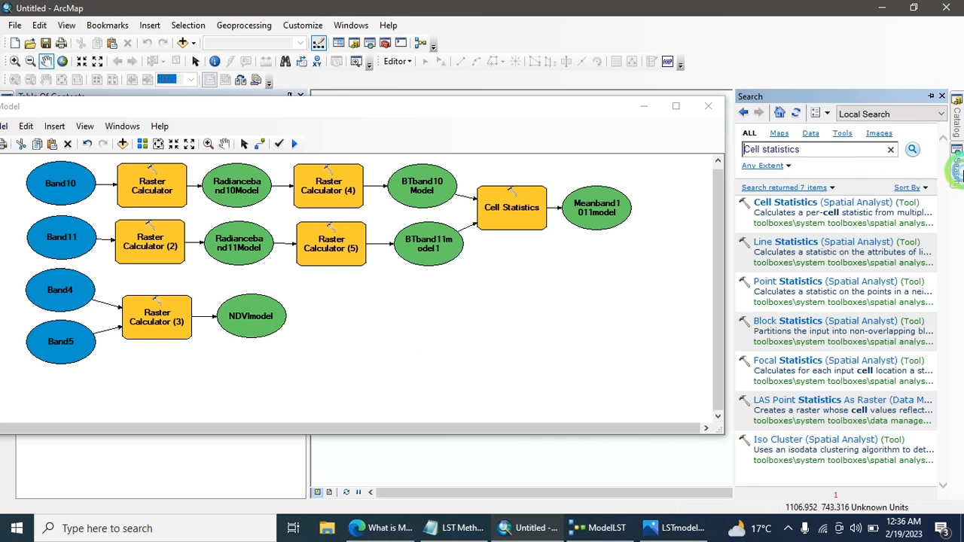
left_click(747, 114)
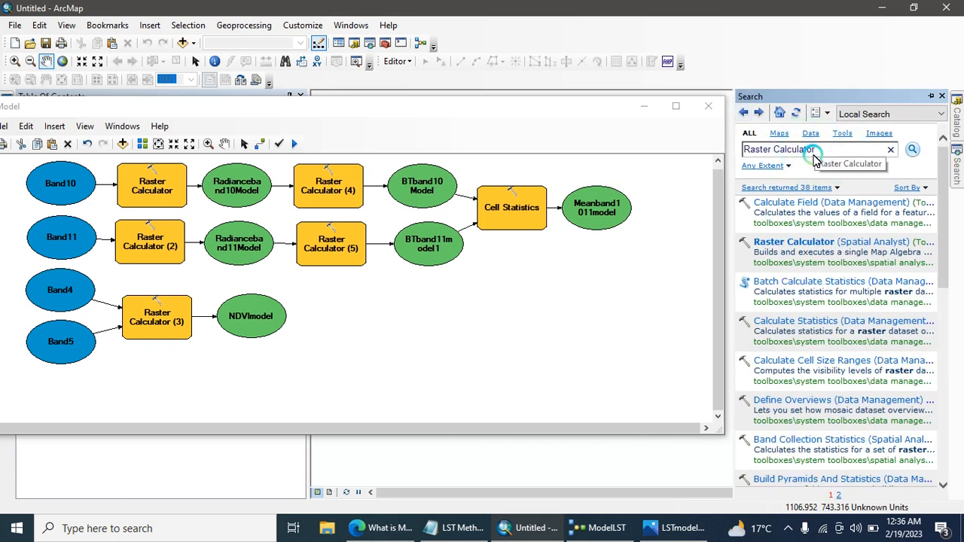
left_click(832, 243)
left_click_drag(832, 243, 363, 310)
Step: Enter Square("%NDVImodel%") as the map algebra expression of Raster Calculator (6)
double_click(336, 320)
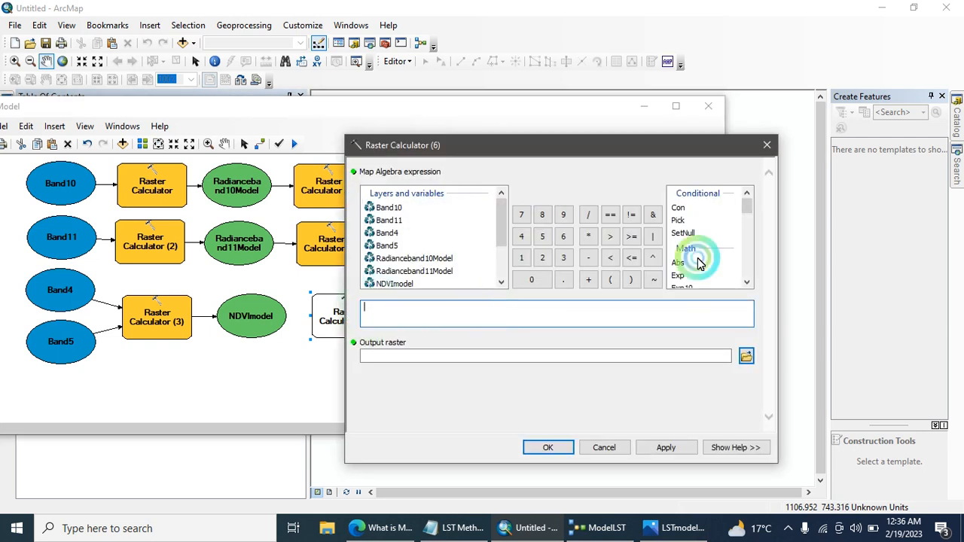
left_click_drag(744, 201, 752, 241)
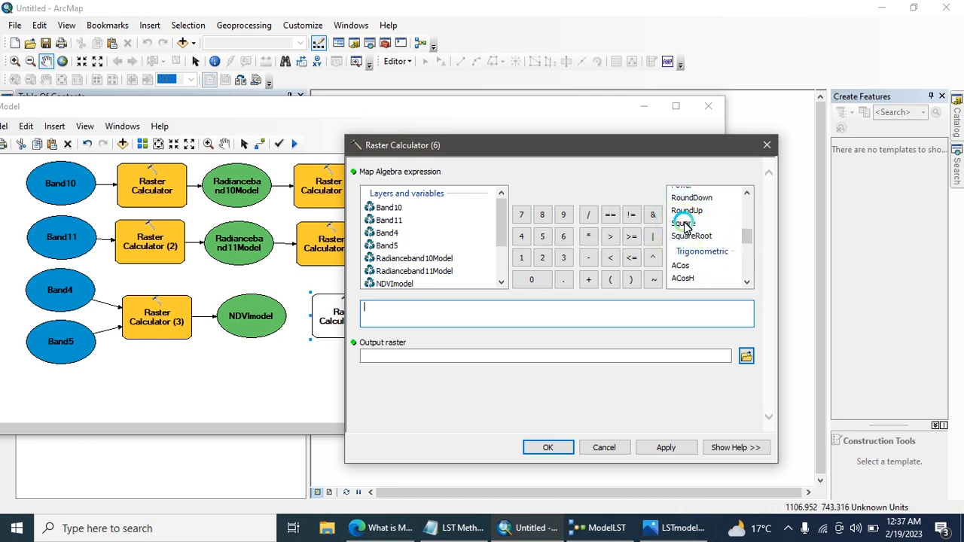
double_click(684, 225)
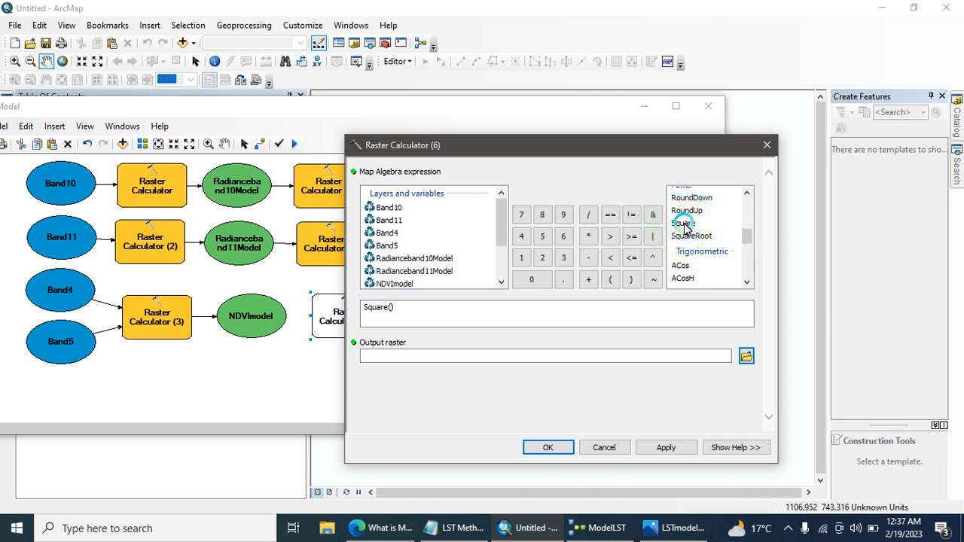
left_click(398, 315)
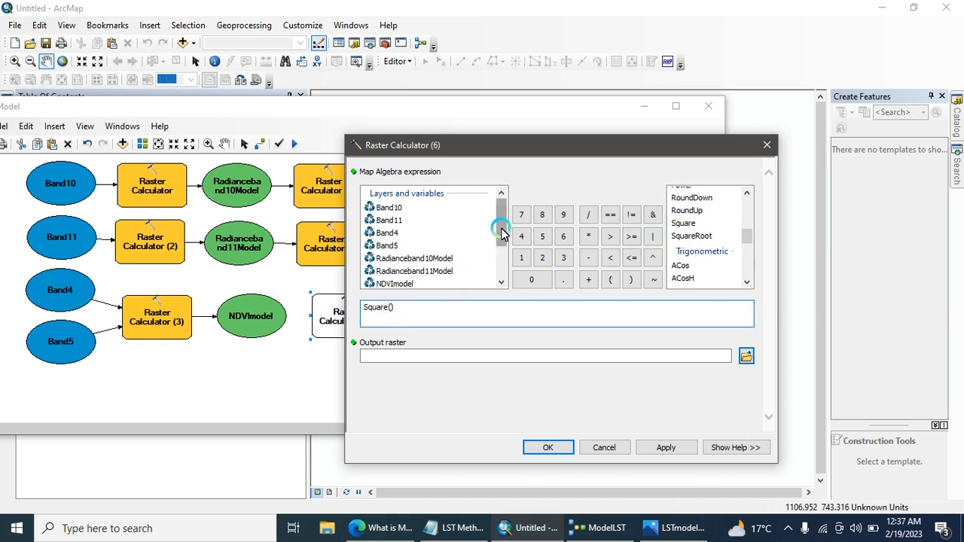
double_click(407, 284)
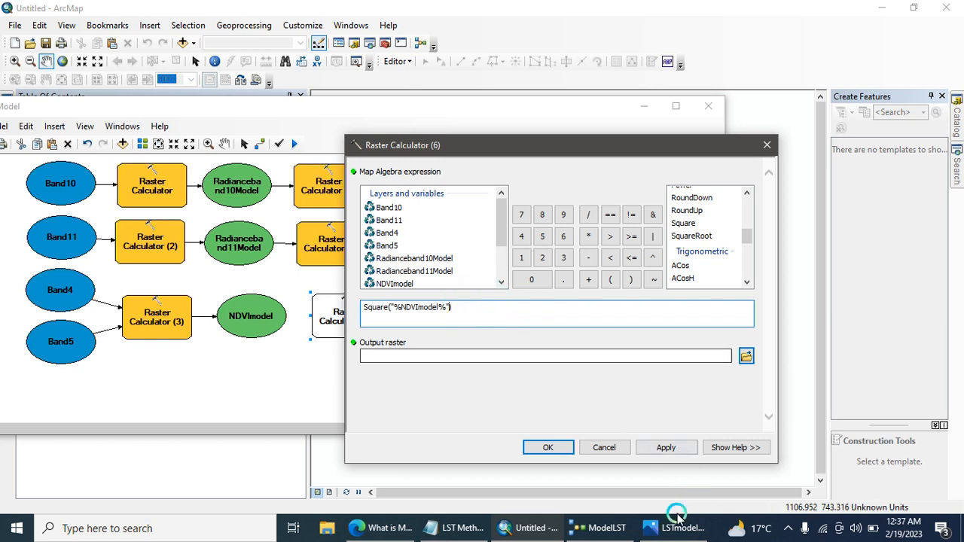
Step: Check the pv equation in the LST methodology notes and add + 0.1 after "%NDVImodel%" inside Raster Calculator (6)'s Square expression
left_click(454, 528)
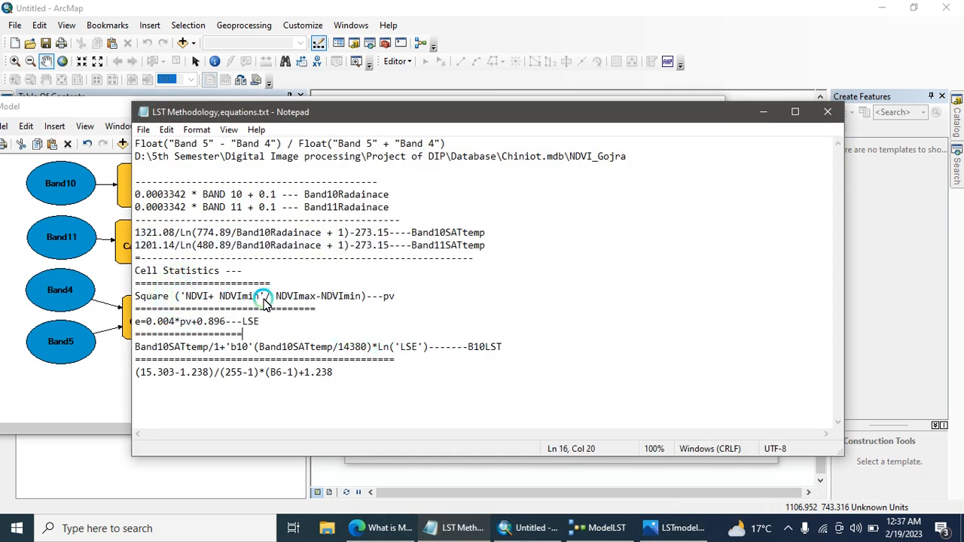
left_click(767, 111)
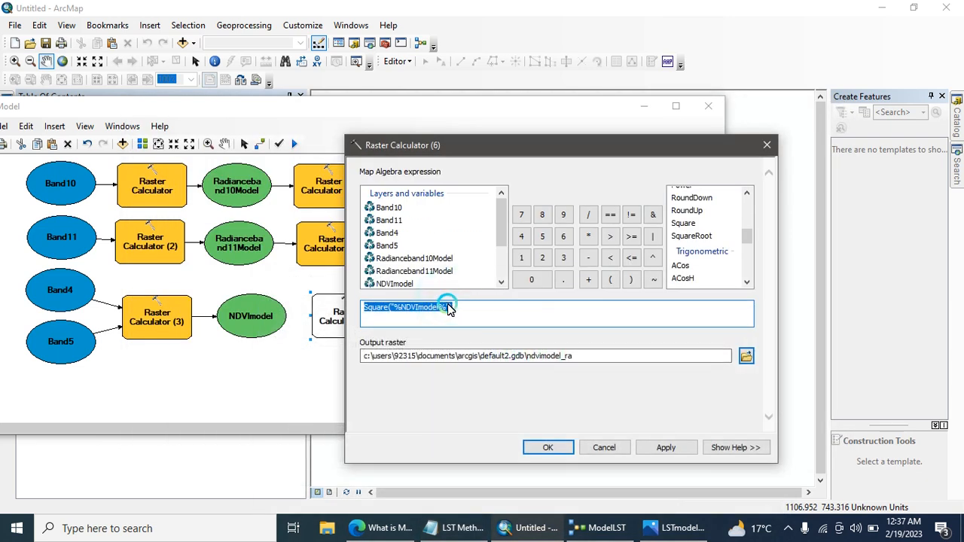
left_click(465, 315)
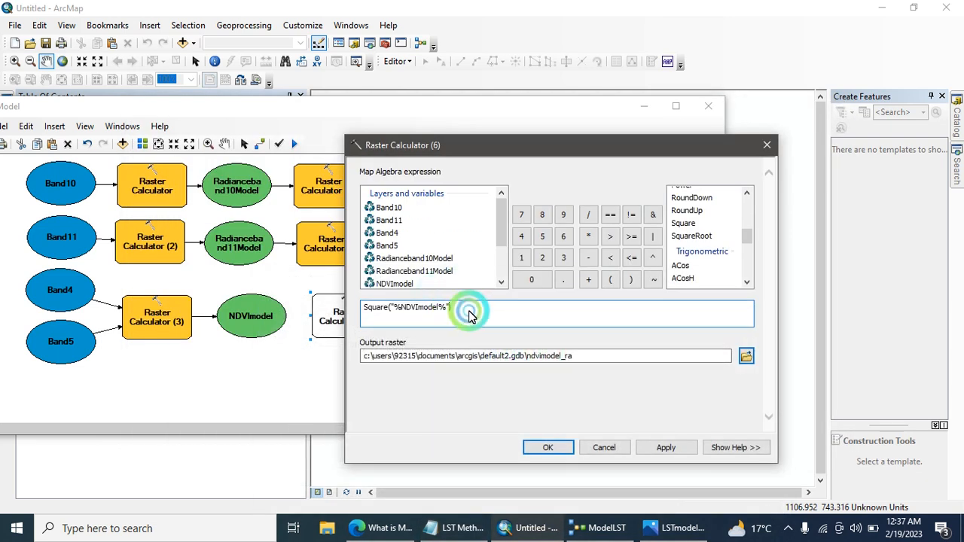
left_click(588, 261)
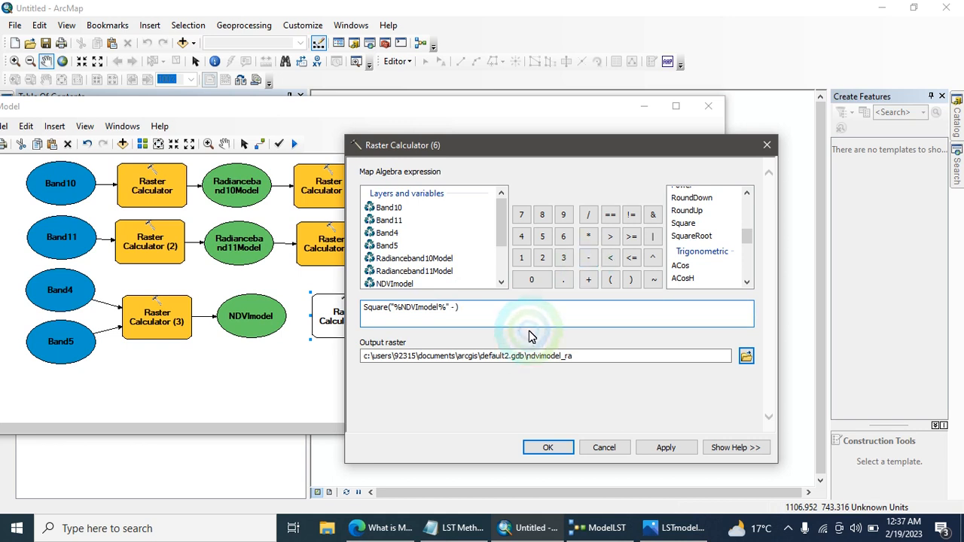
left_click(452, 529)
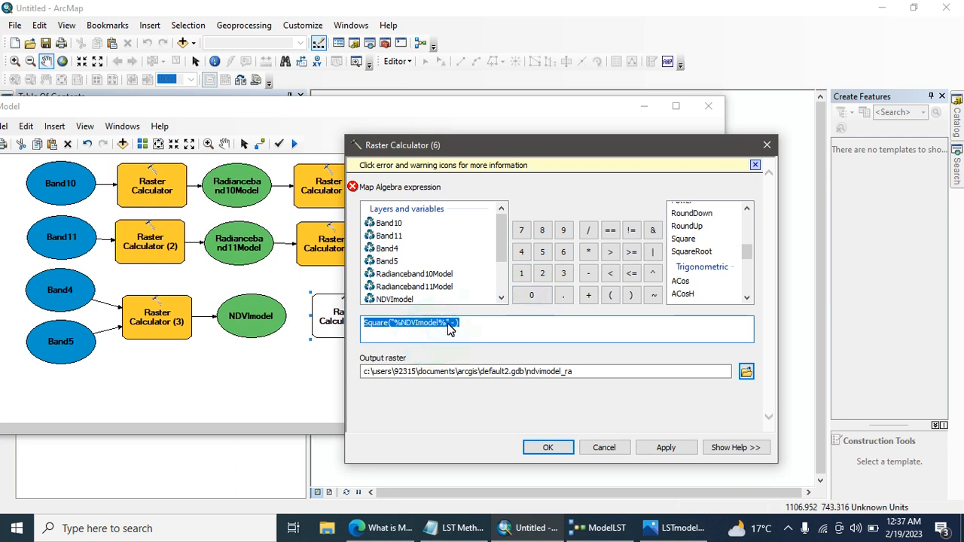
left_click(454, 322)
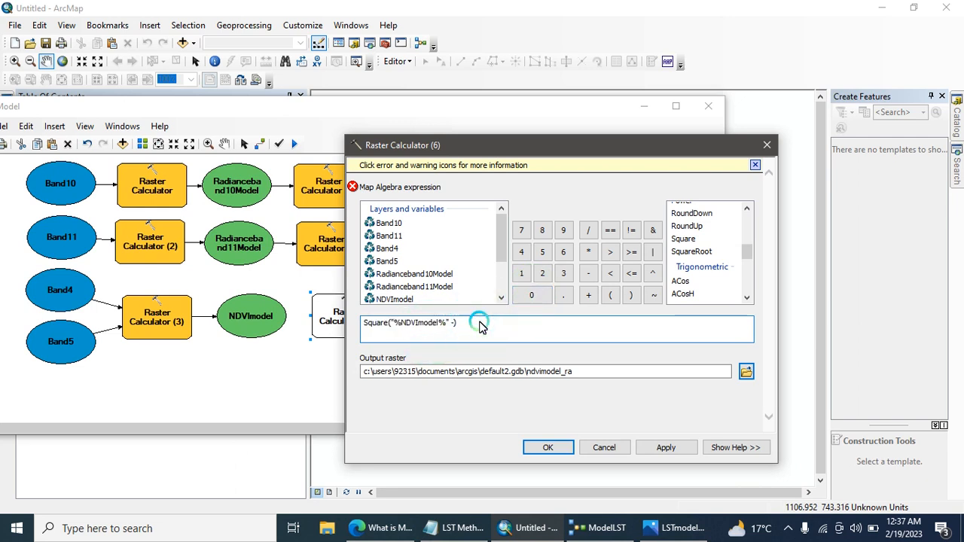
left_click(590, 298)
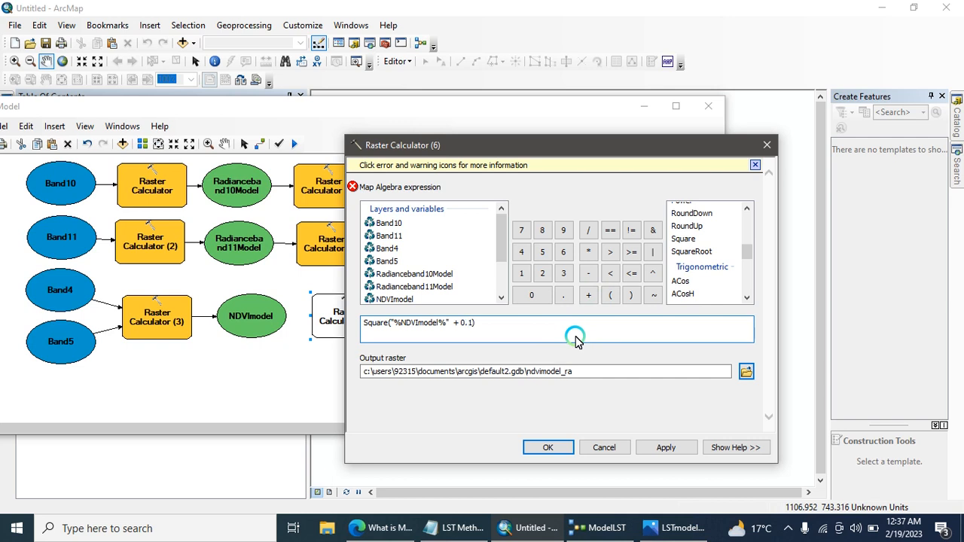
Step: Consult the pv equation again and append / 0.55 after 0.1 inside the Square expression of Raster Calculator (6)
left_click(474, 535)
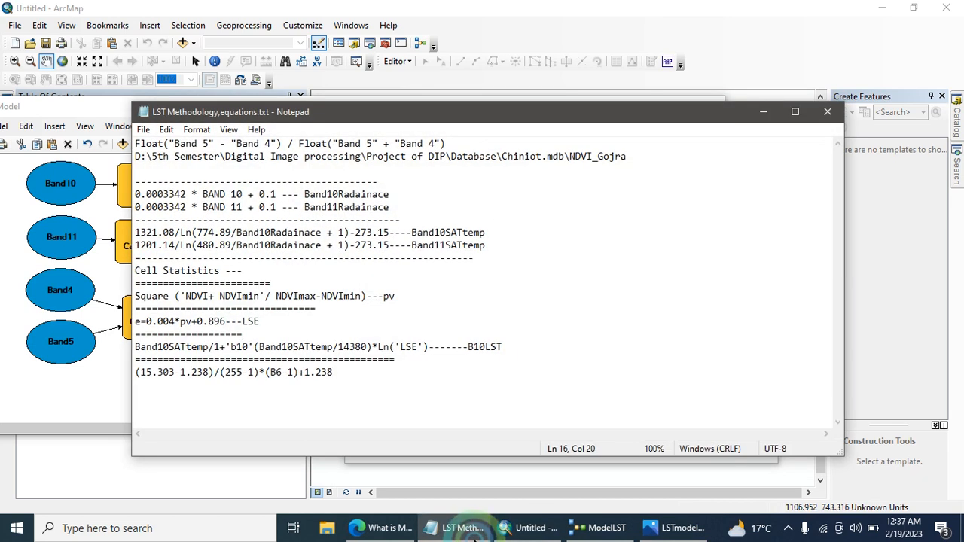
left_click(474, 534)
left_click(470, 312)
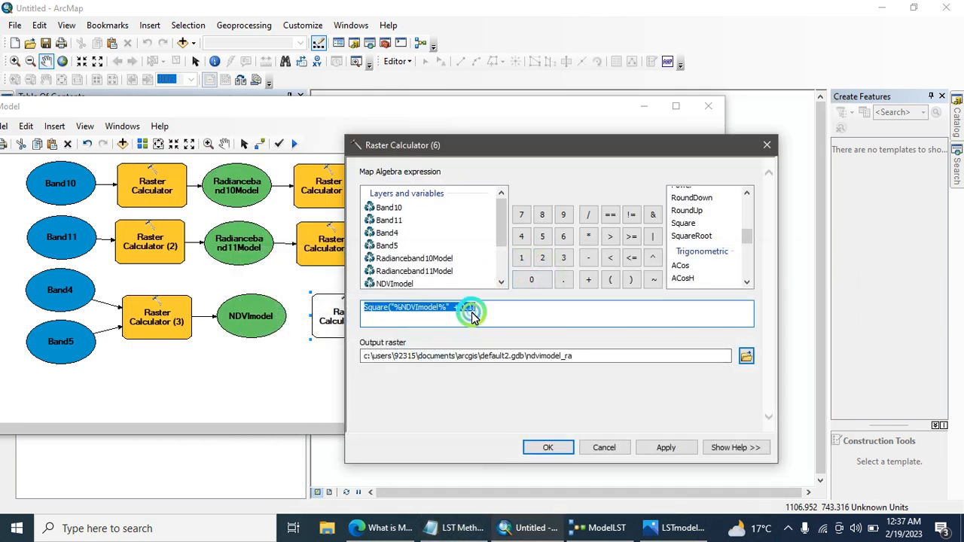
left_click(565, 305)
left_click(588, 215)
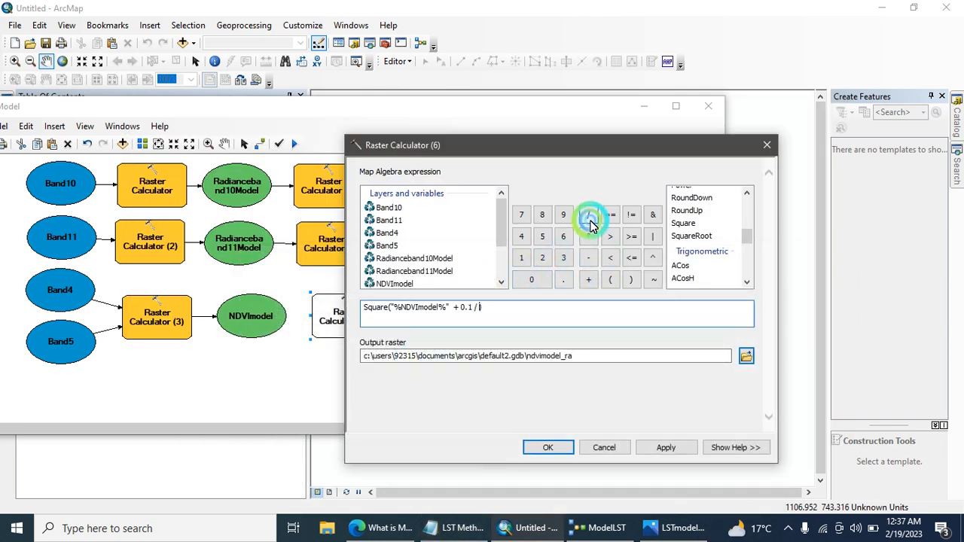
left_click(570, 258)
left_click(531, 281)
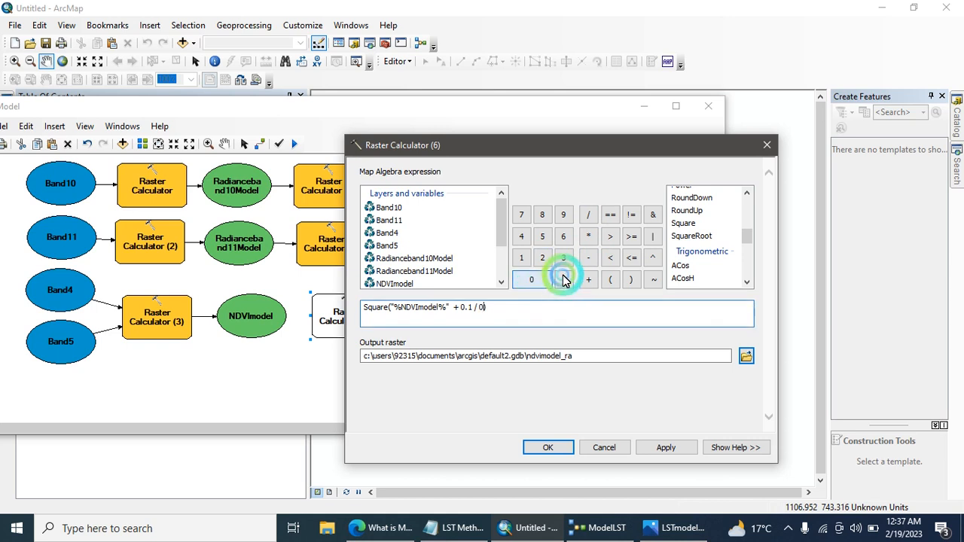
left_click(564, 279)
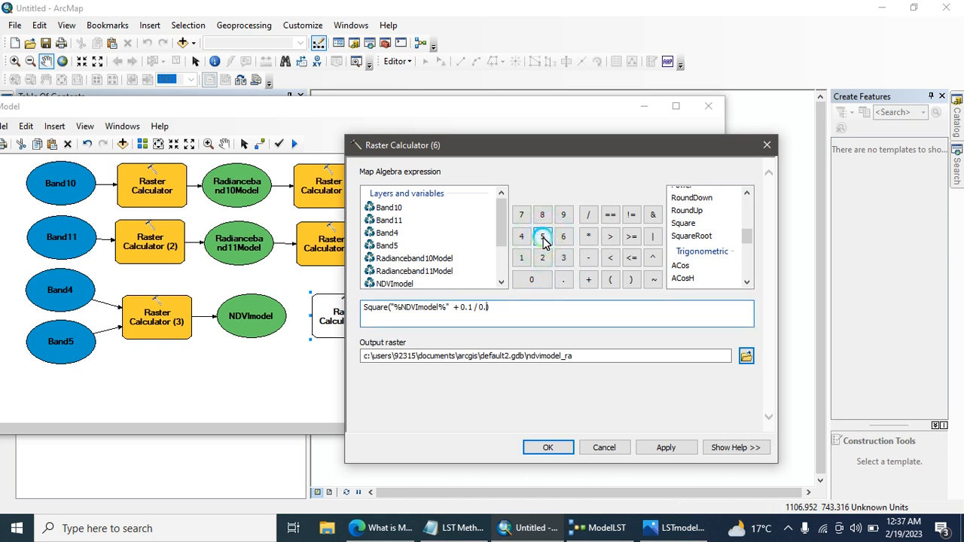
left_click(542, 236)
left_click(632, 279)
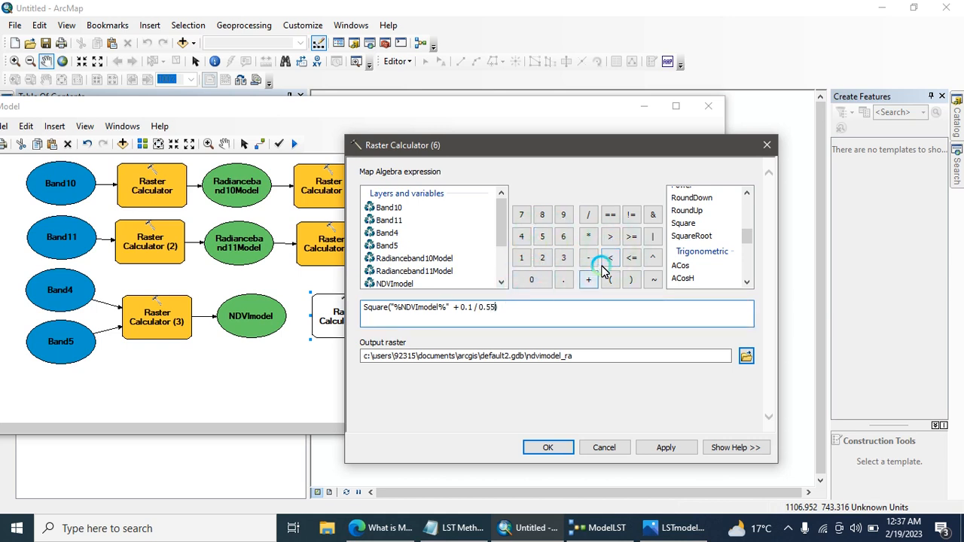
Step: Append - 0.1 after 0.55 to complete the expression Square("%NDVImodel%" + 0.1 / 0.55 - 0.1)
left_click(594, 259)
left_click(532, 279)
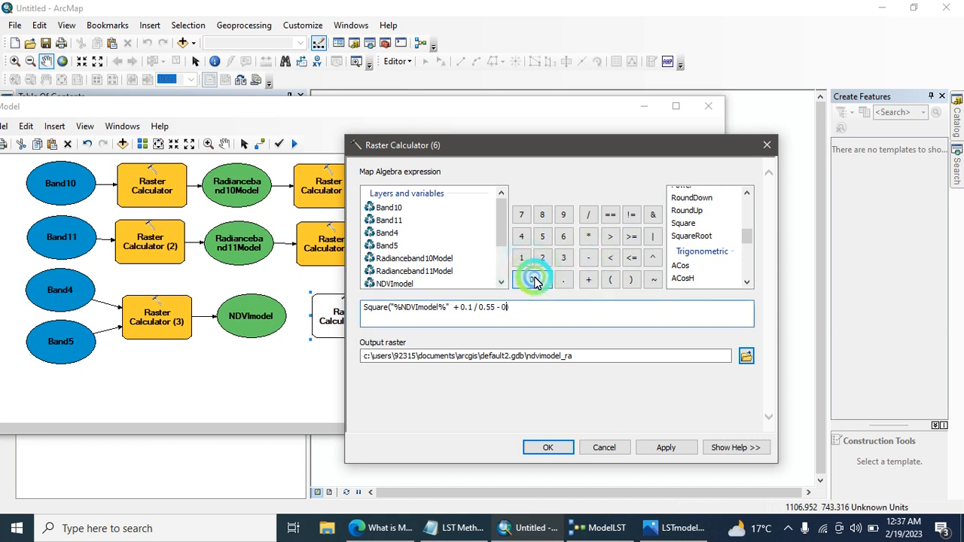
left_click(564, 280)
left_click(521, 258)
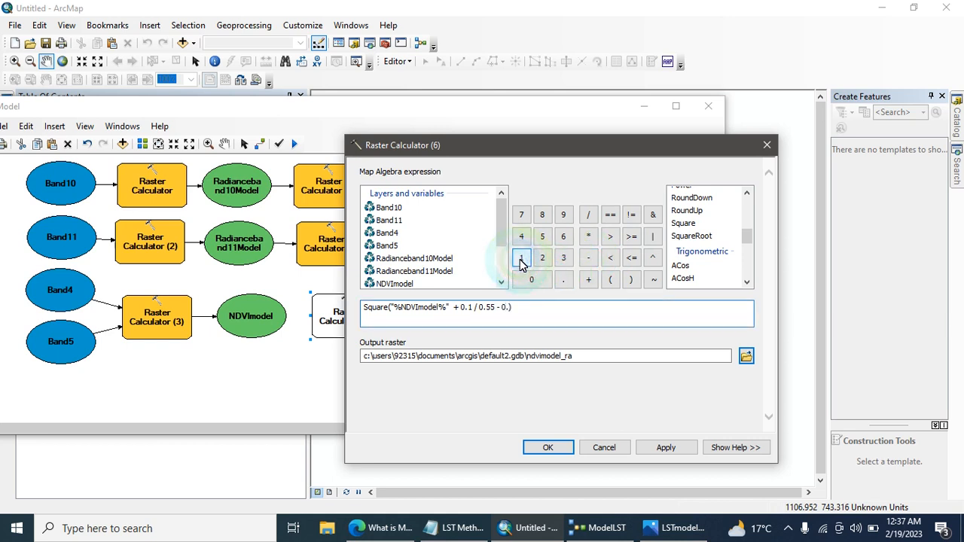
left_click(535, 309)
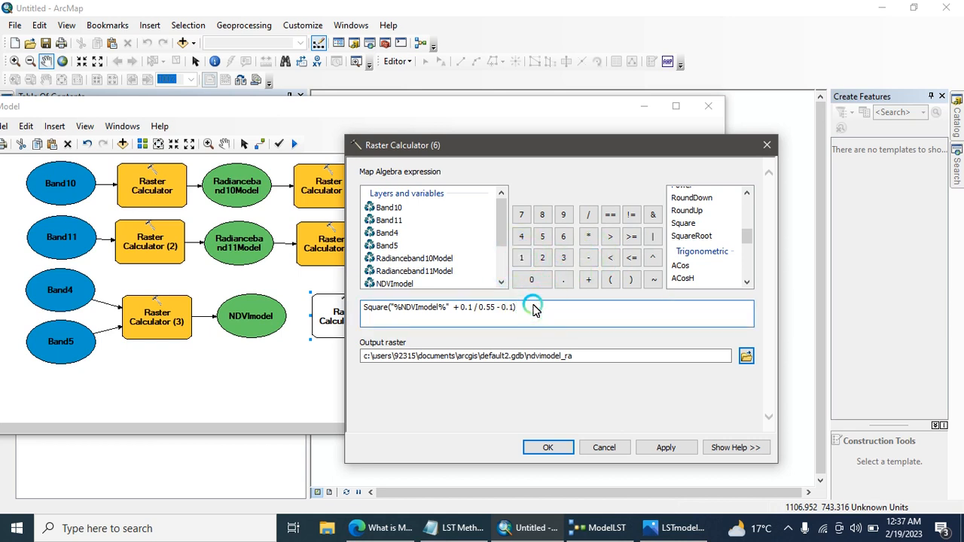
Step: Replace the raster name in Raster Calculator (6)'s output path with PVmodel and copy that name
left_click_drag(576, 356, 529, 360)
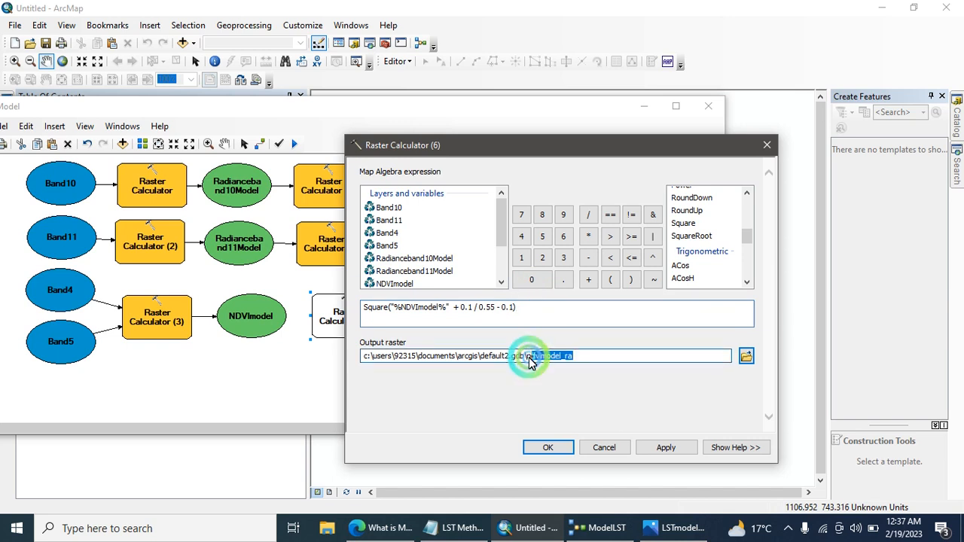
key("BackSpace")
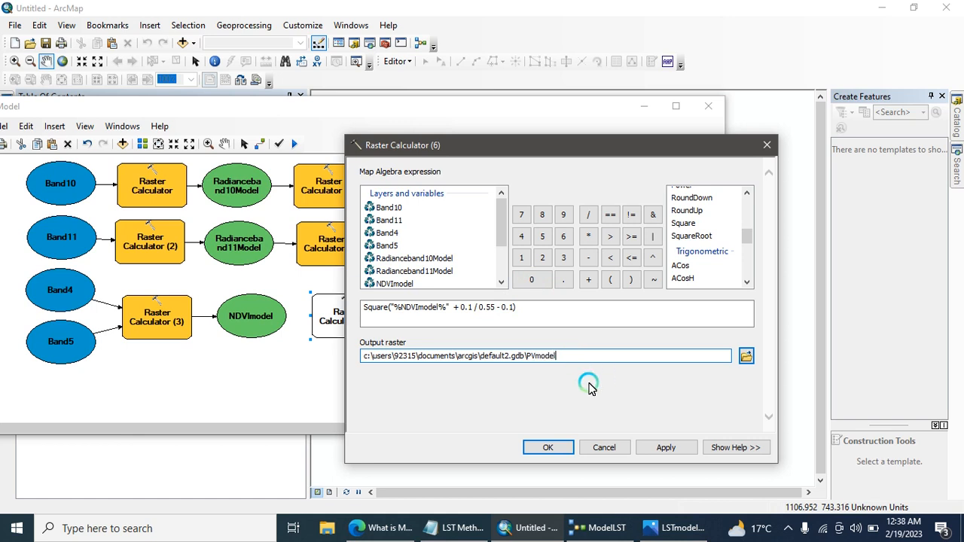
left_click(551, 357)
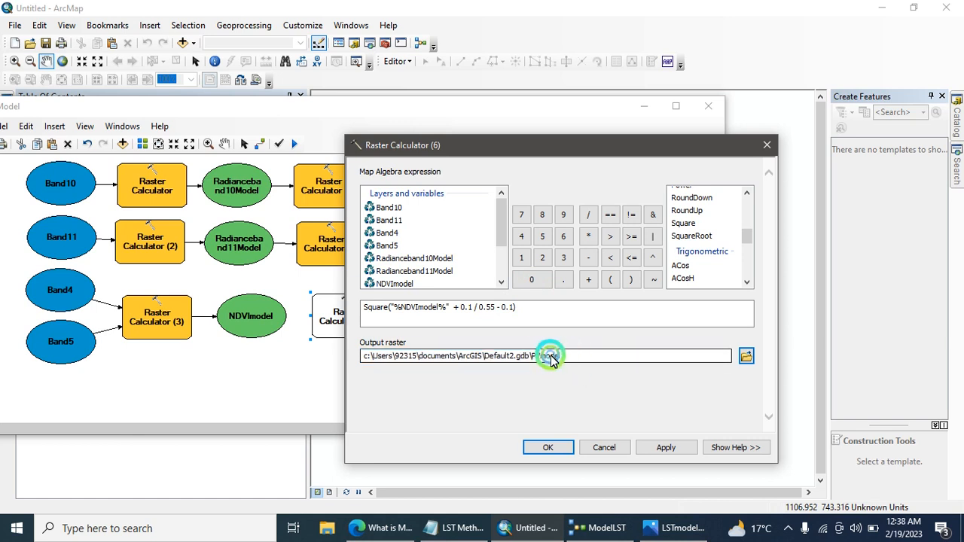
double_click(551, 357)
key("ctrl+c")
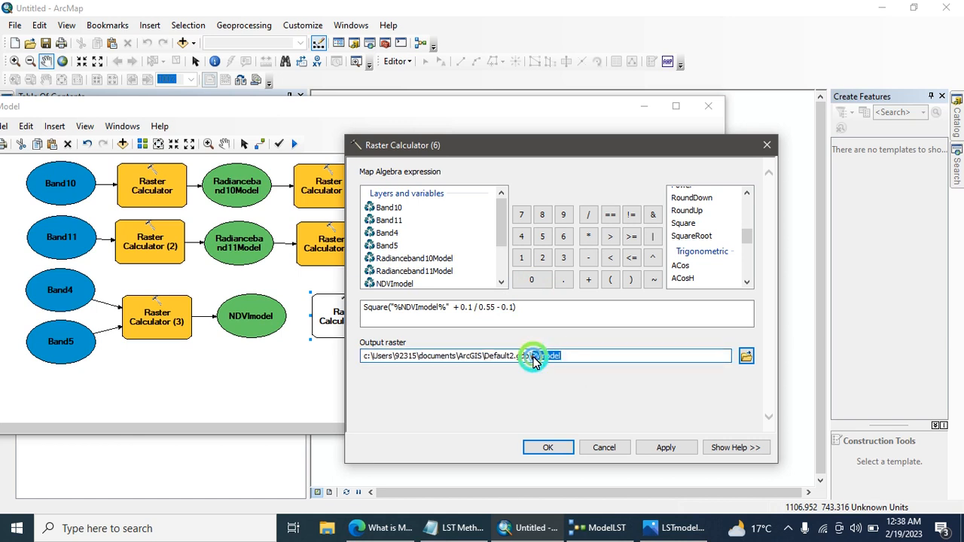
Step: Save the output raster as PVmodel in Chiniot.mdb, accept Raster Calculator (6)'s settings, and align the output in the diagram
left_click(747, 357)
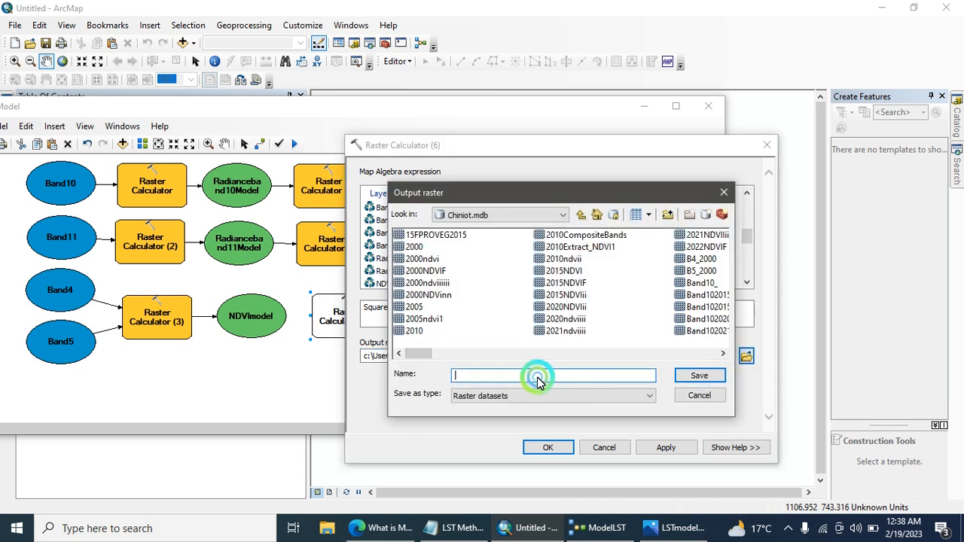
key("ctrl+v")
left_click(557, 377)
left_click(688, 380)
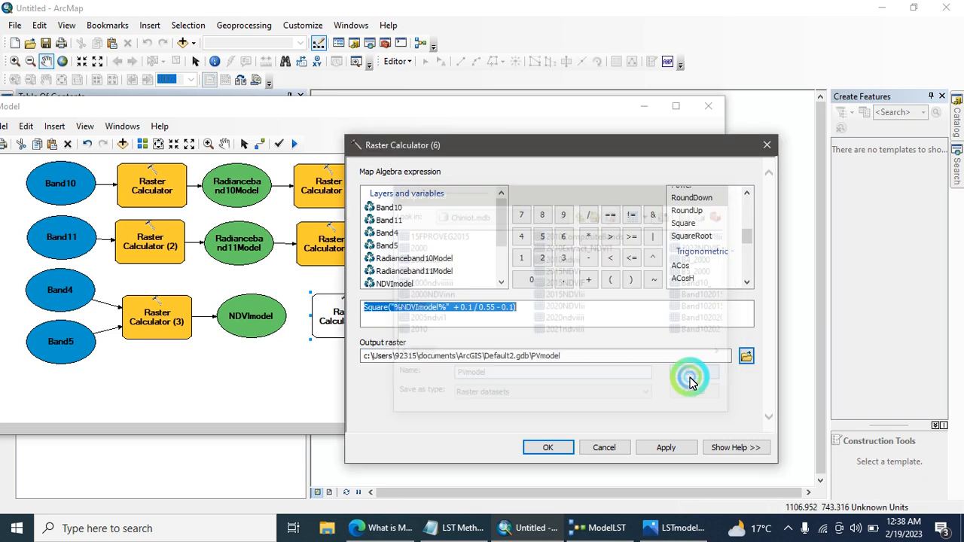
left_click(529, 449)
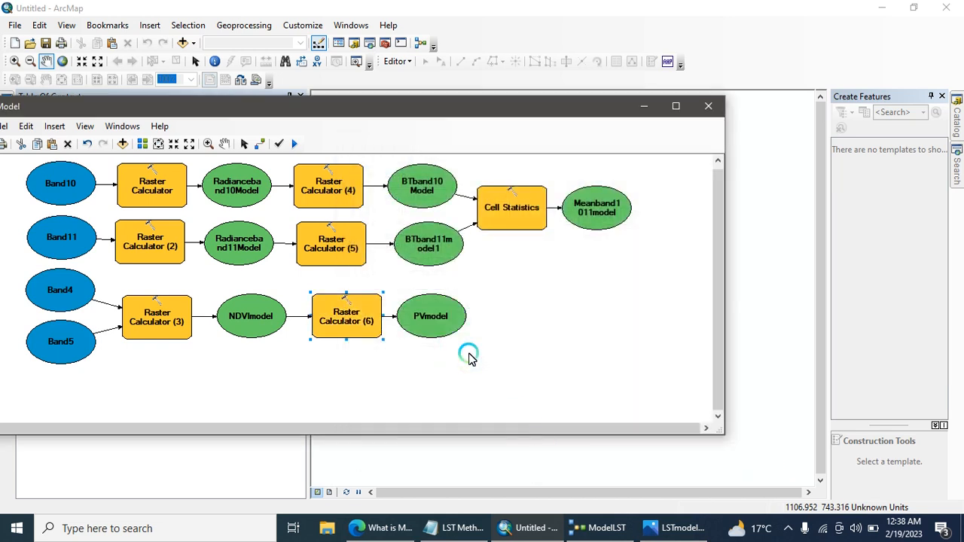
left_click(441, 314)
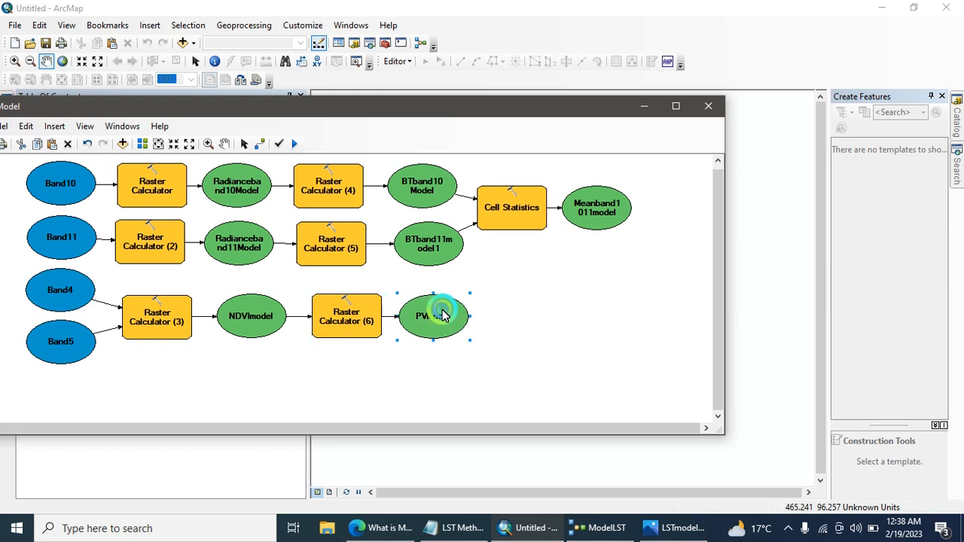
left_click(503, 313)
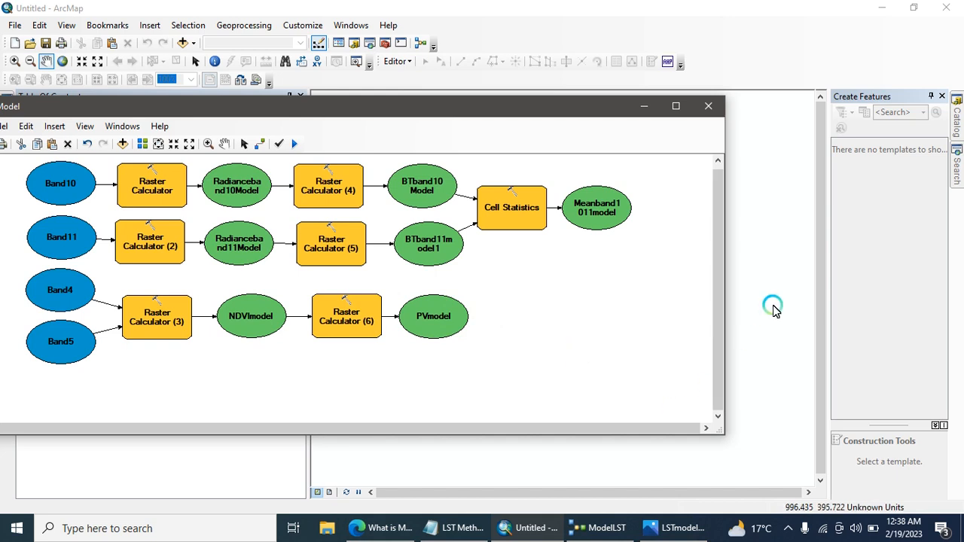
Step: Add another Raster Calculator from the search results beside PVmodel and open its settings
left_click(958, 178)
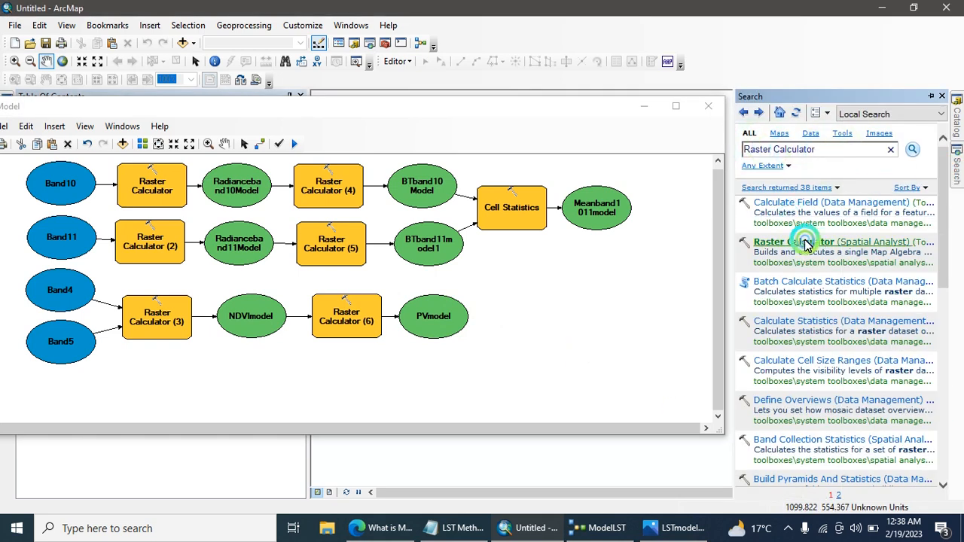
left_click_drag(806, 241, 541, 306)
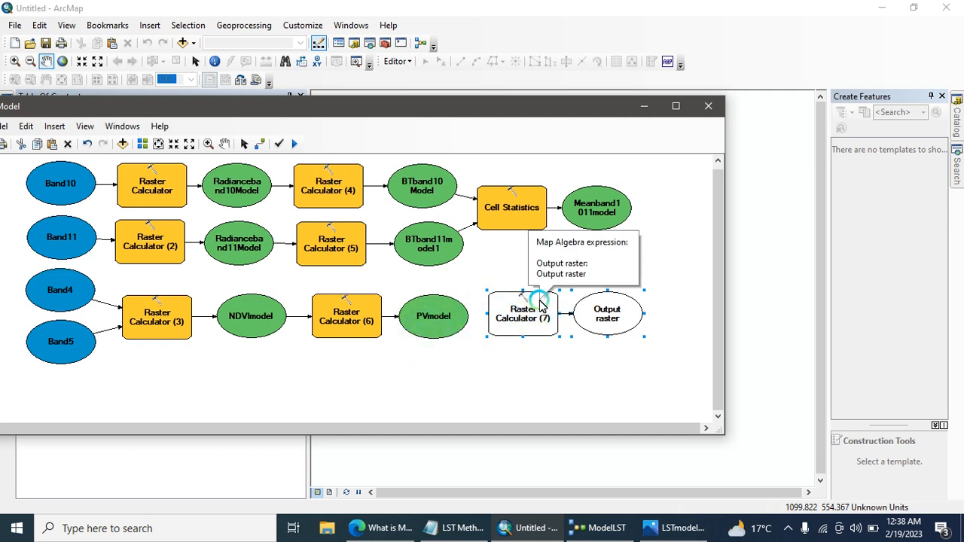
double_click(540, 305)
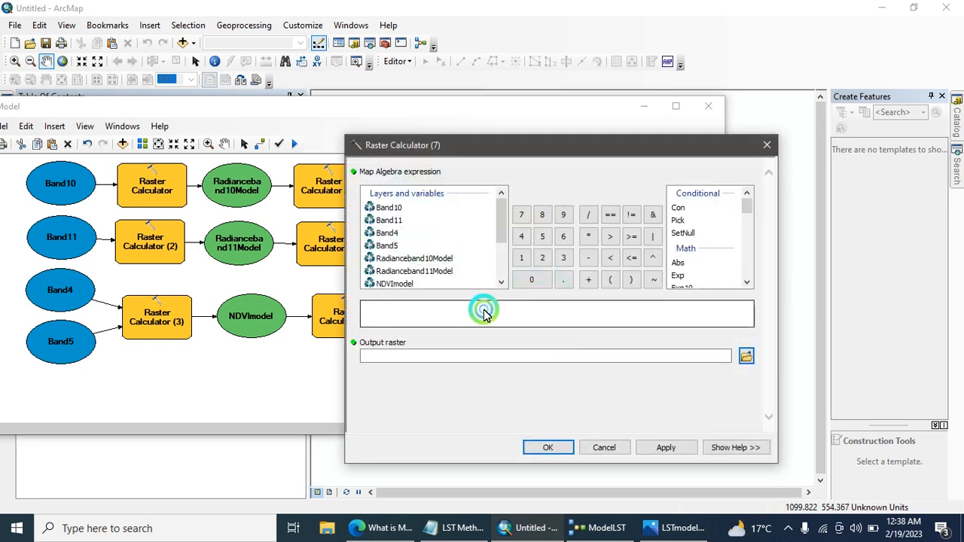
Step: Copy the LSE formula 0.004*pv+0.896 from the LST methodology notes and return to Raster Calculator (7)
left_click(455, 528)
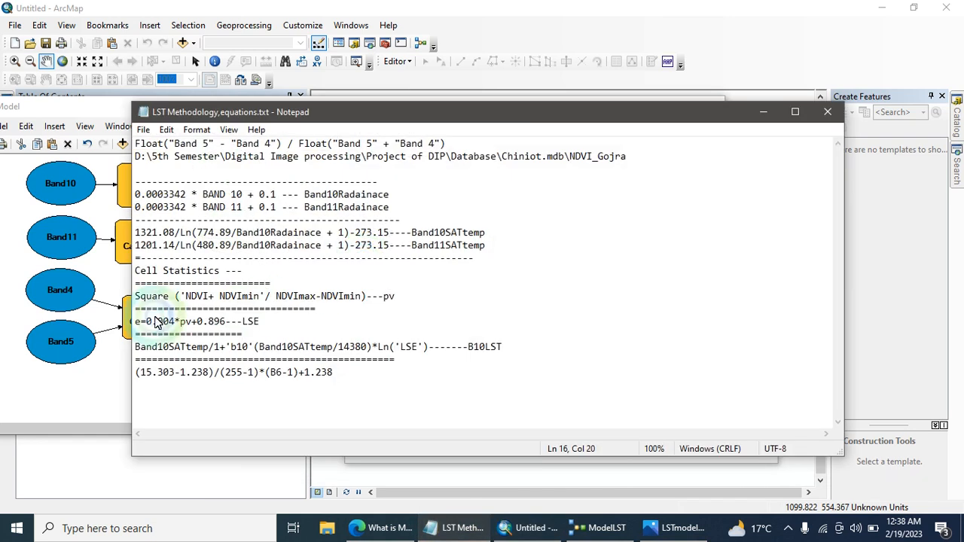
left_click(146, 322)
left_click_drag(147, 324, 225, 326)
key("ctrl+c")
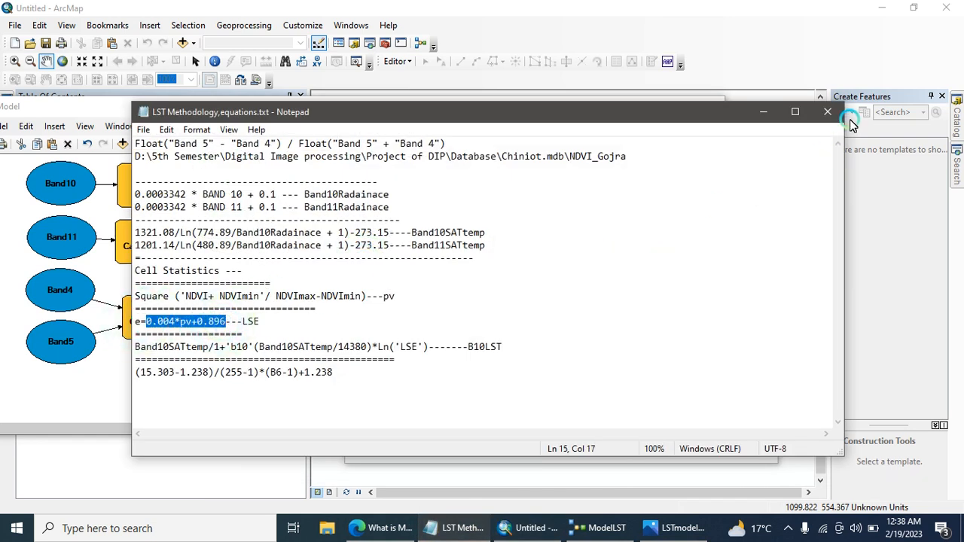
left_click(764, 112)
Step: Paste 0.004*pv+0.896 as Raster Calculator (7)'s map algebra expression and replace pv with the PVmodel variable
left_click(473, 313)
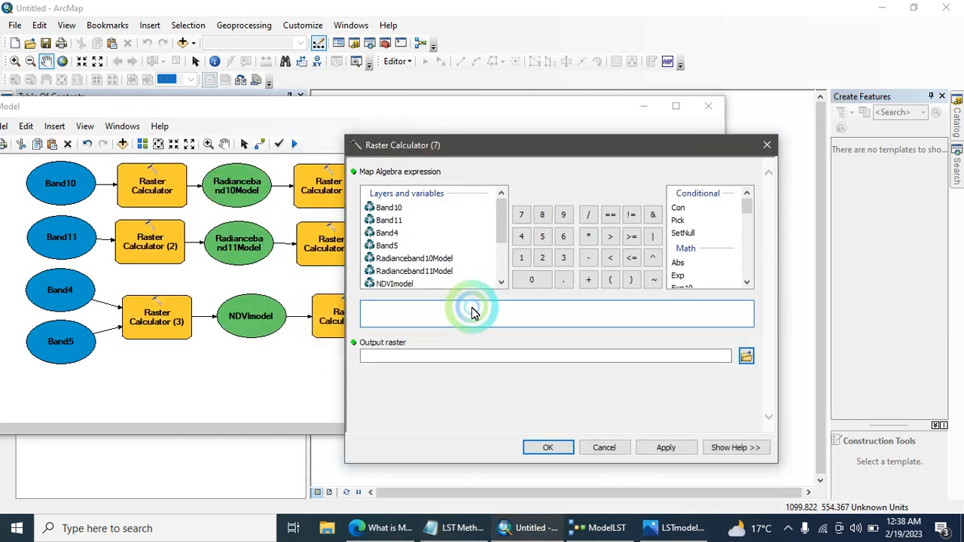
key("ctrl+v")
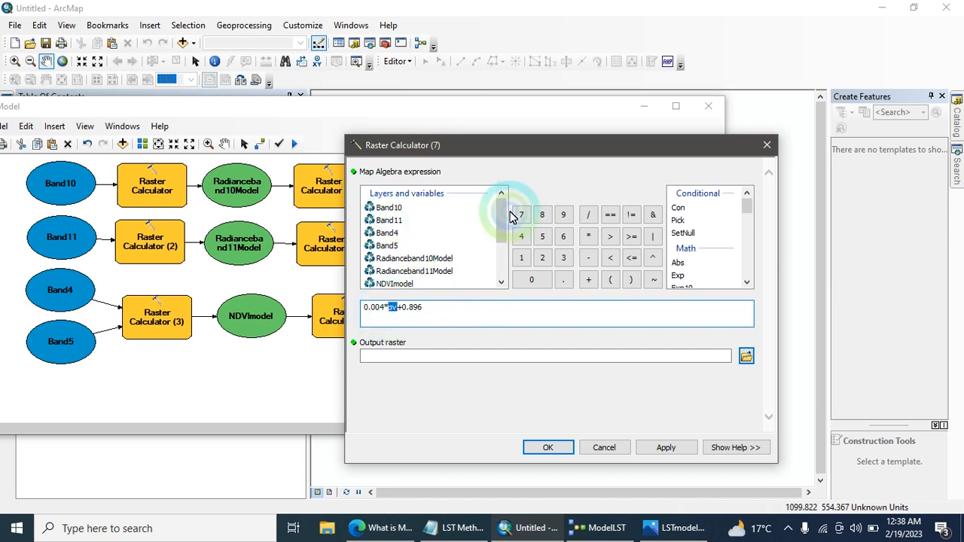
left_click_drag(500, 218, 503, 256)
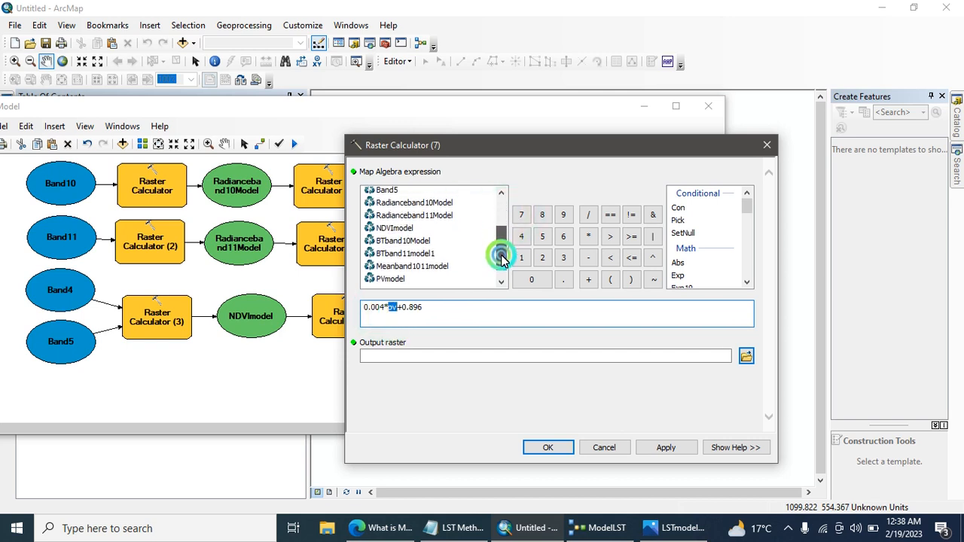
double_click(390, 279)
Step: Save Raster Calculator (7)'s output as EmissivityModel in Chiniot.mdb and accept the tool settings
left_click(469, 316)
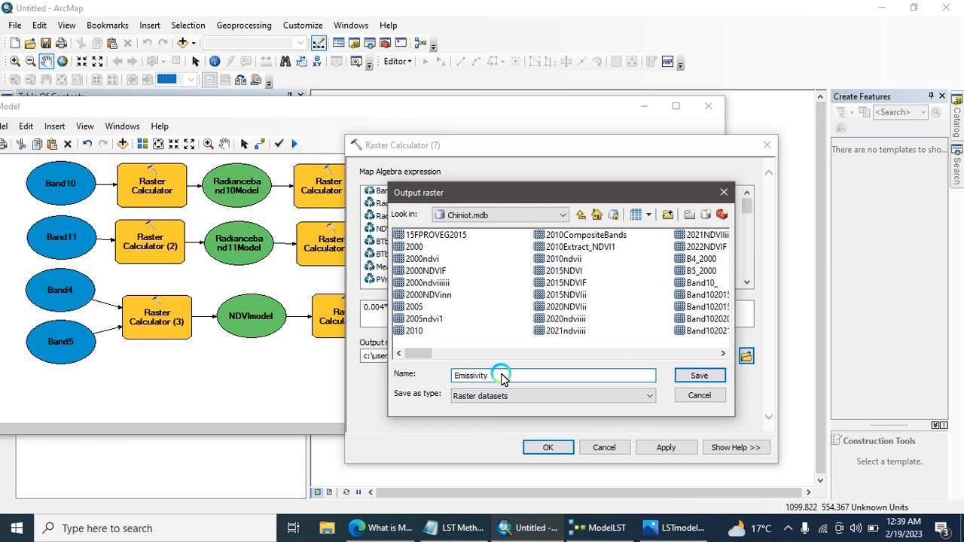
left_click(700, 376)
left_click(546, 448)
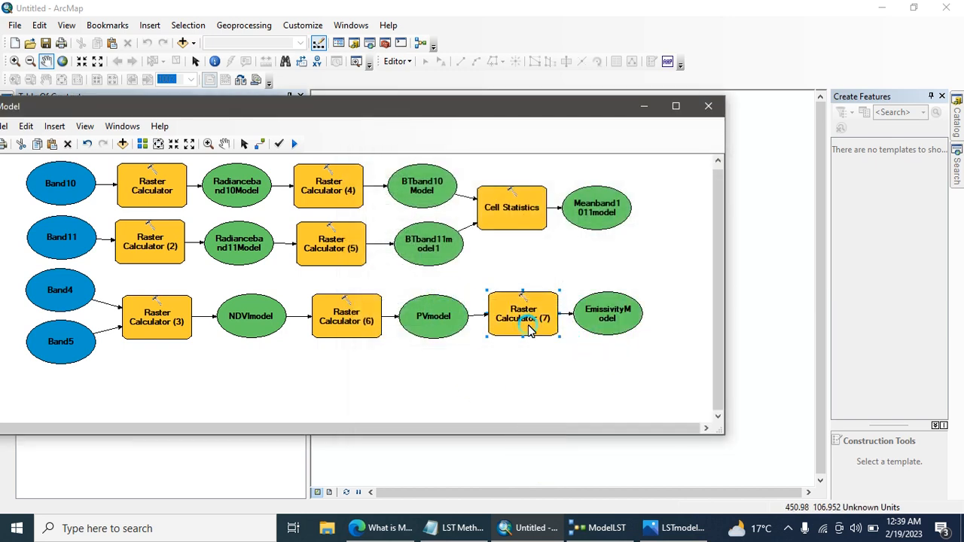
Step: Align Raster Calculator (7) and EmissivityModel with the PVmodel row and widen the model window
left_click_drag(534, 314, 529, 317)
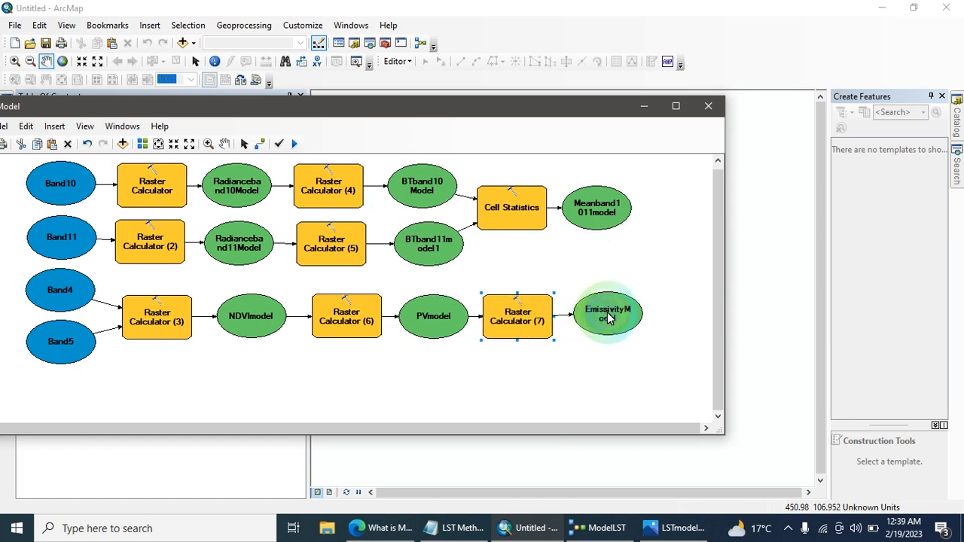
left_click_drag(610, 319, 602, 319)
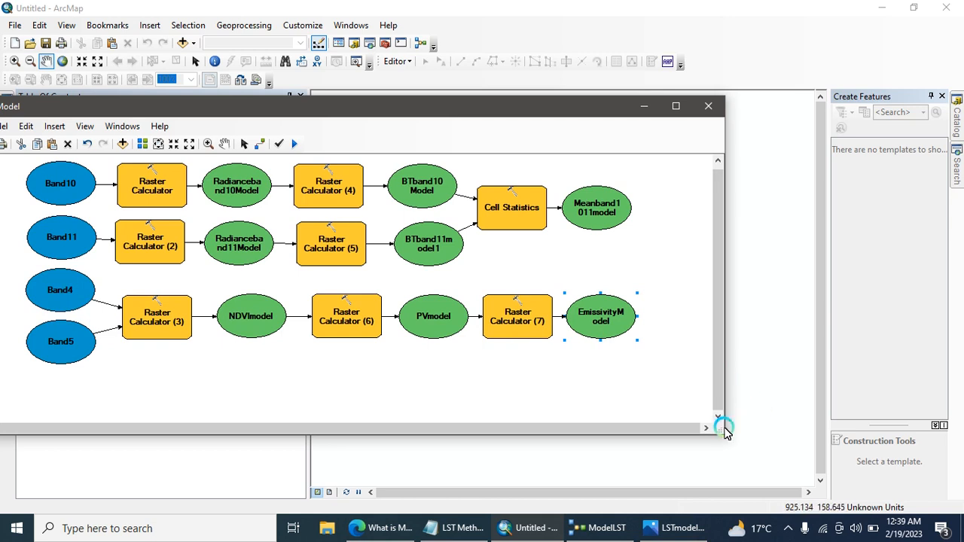
left_click_drag(722, 434, 818, 428)
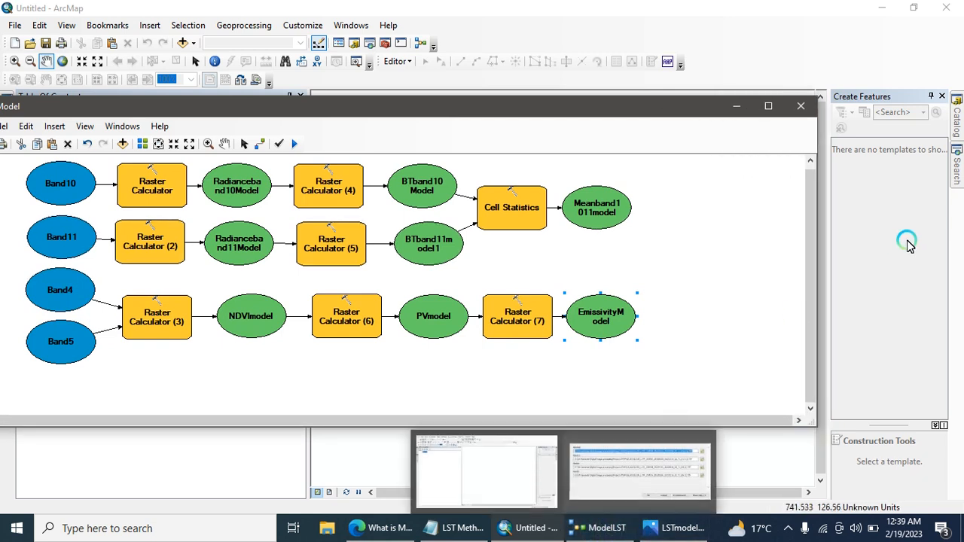
Step: Add another Raster Calculator from the search results beside Meanband1011model and EmissivityModel
left_click(958, 161)
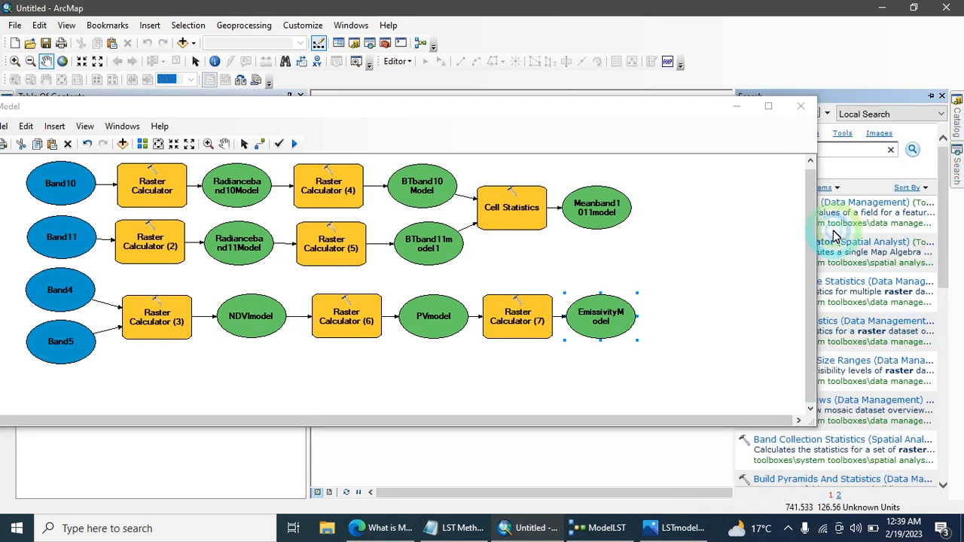
left_click_drag(680, 265, 673, 260)
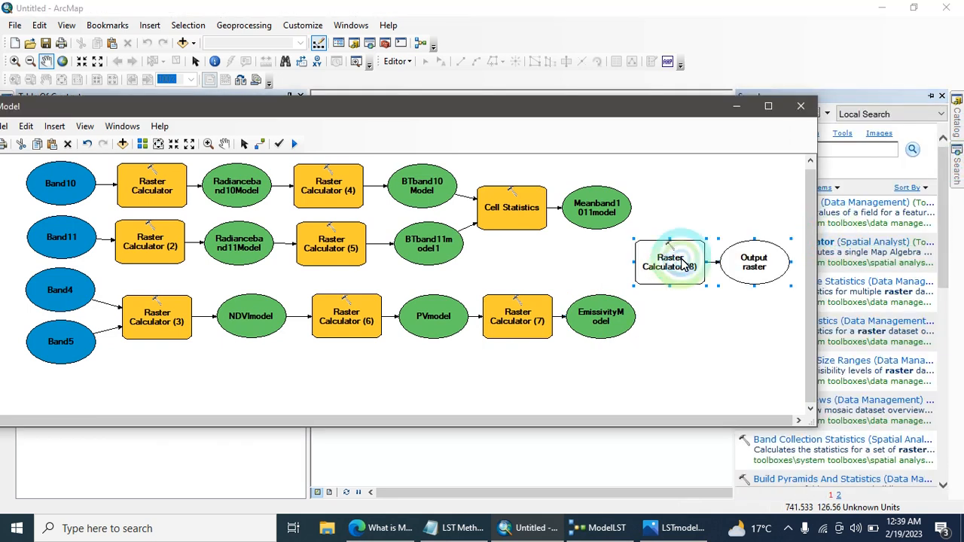
left_click(711, 312)
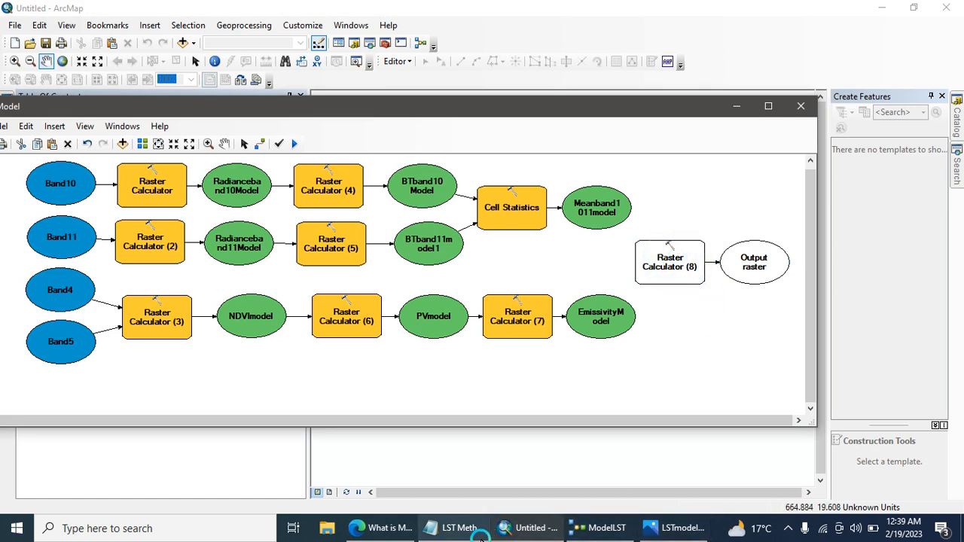
Step: Copy the B10LST formula Band10SATtemp/1+'b10'(Band10SATtemp/14380)*Ln('LSE') from the LST methodology notes and return to the model
left_click(455, 528)
left_click_drag(342, 380, 317, 373)
left_click(270, 323)
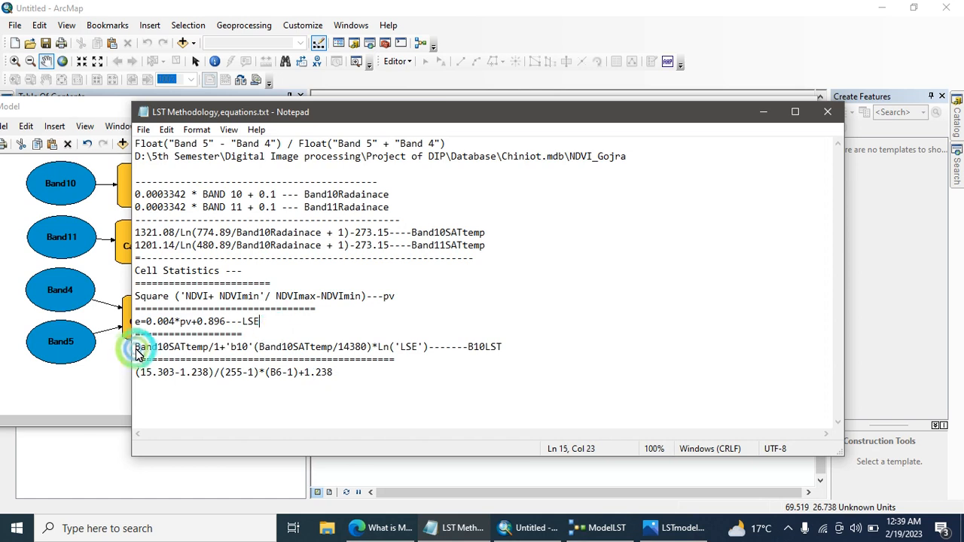
left_click_drag(134, 348, 431, 350)
key("ctrl+c")
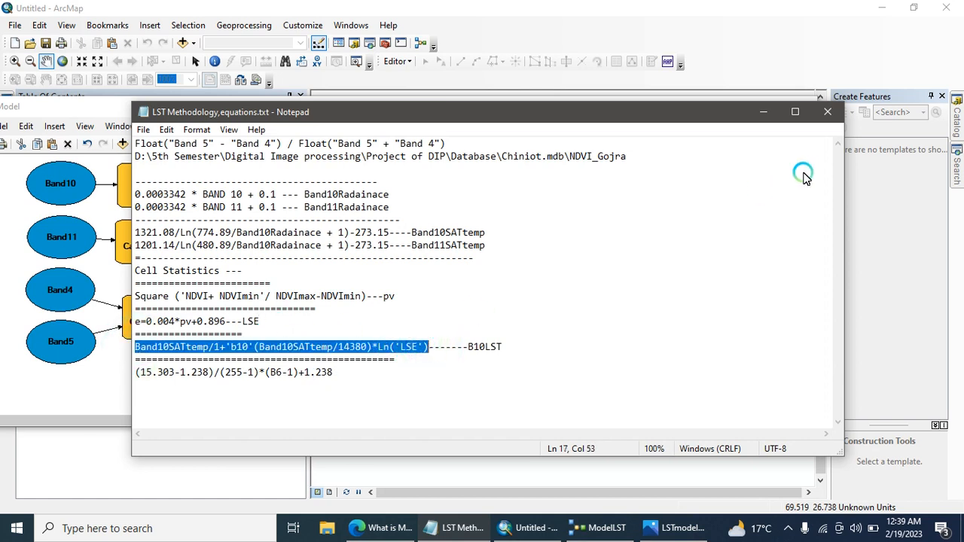
left_click(762, 111)
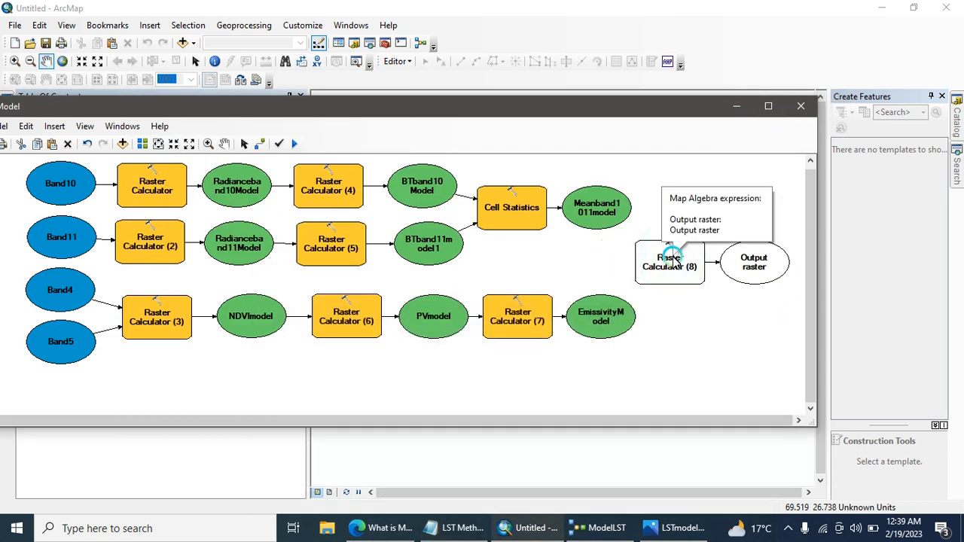
Step: Paste the B10LST formula as Raster Calculator (8)'s map algebra expression and replace the first Band10SATtemp with the BTband10Model variable
double_click(670, 267)
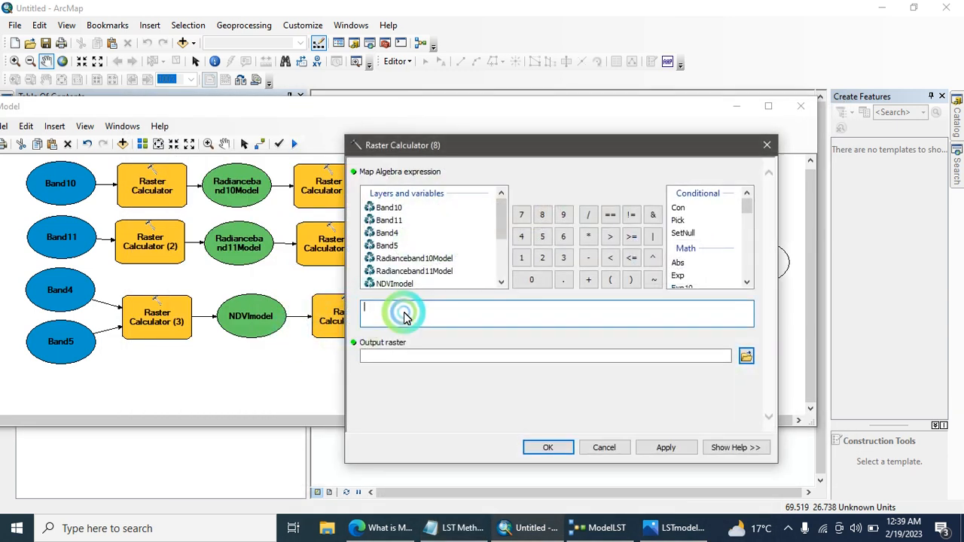
key("ctrl+v")
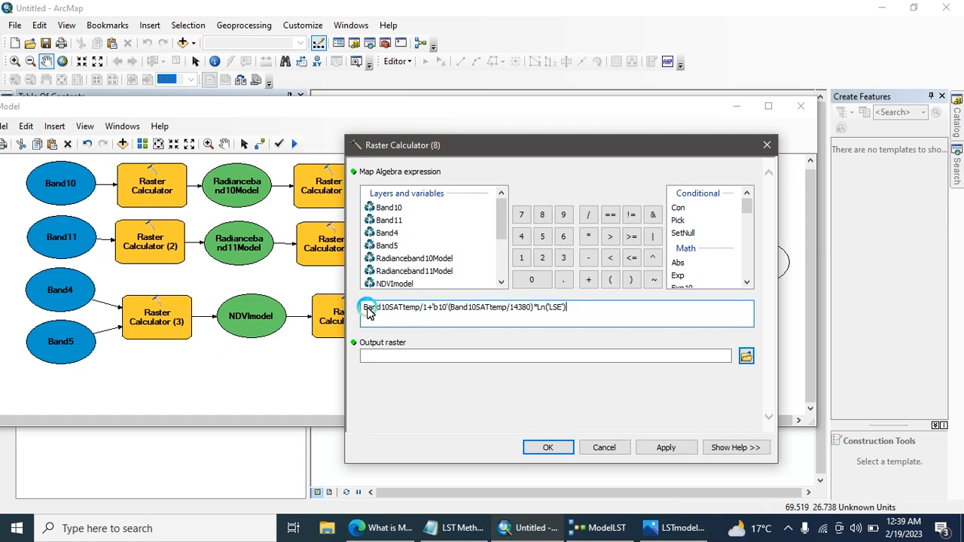
left_click_drag(363, 311, 420, 311)
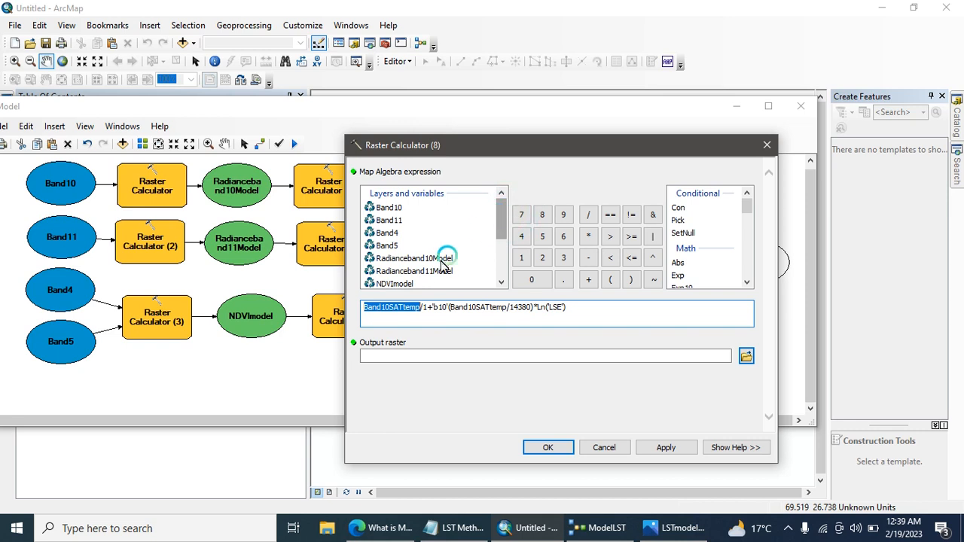
scroll(505, 217, "down", 3)
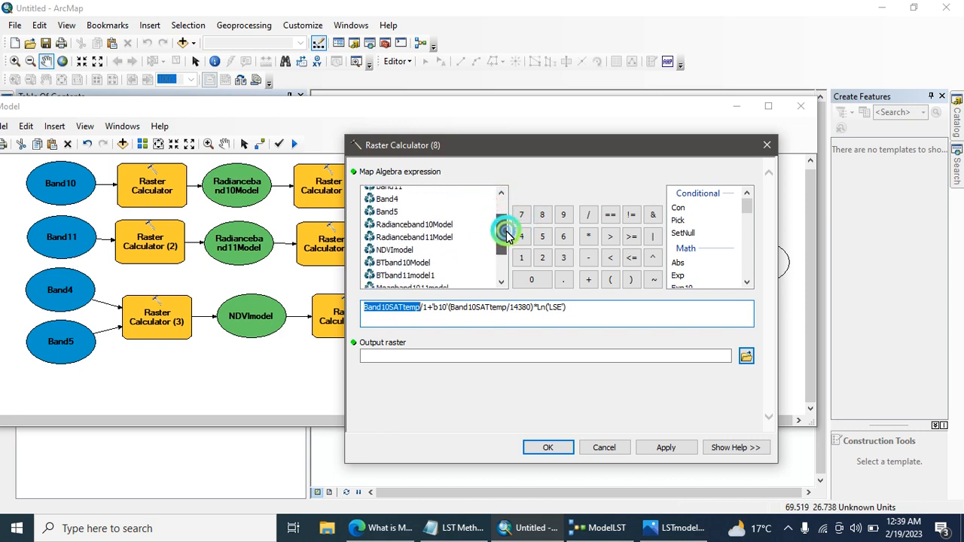
double_click(399, 262)
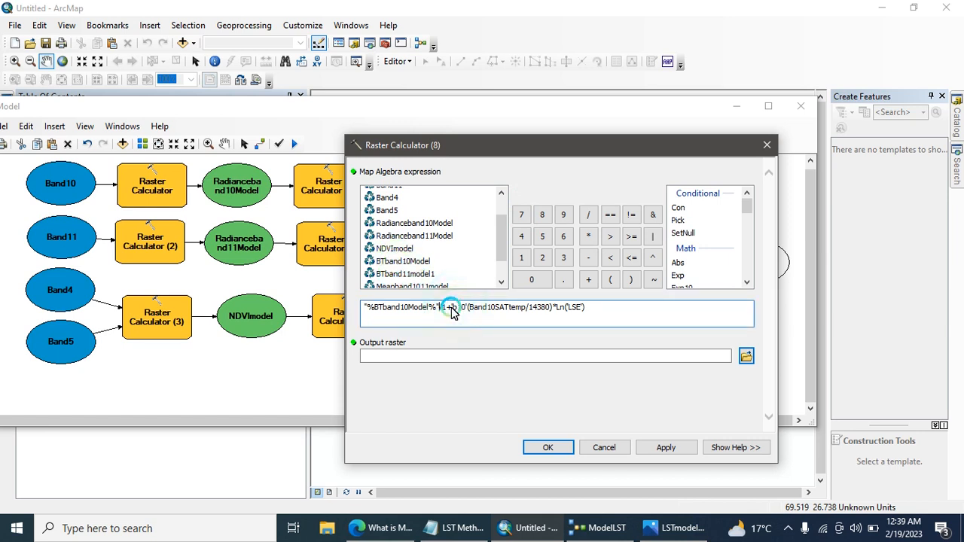
Step: Replace 'b10' with the Band10 variable and the bracketed Band10SATtemp with BTband10Model in the expression
left_click_drag(451, 311, 469, 311)
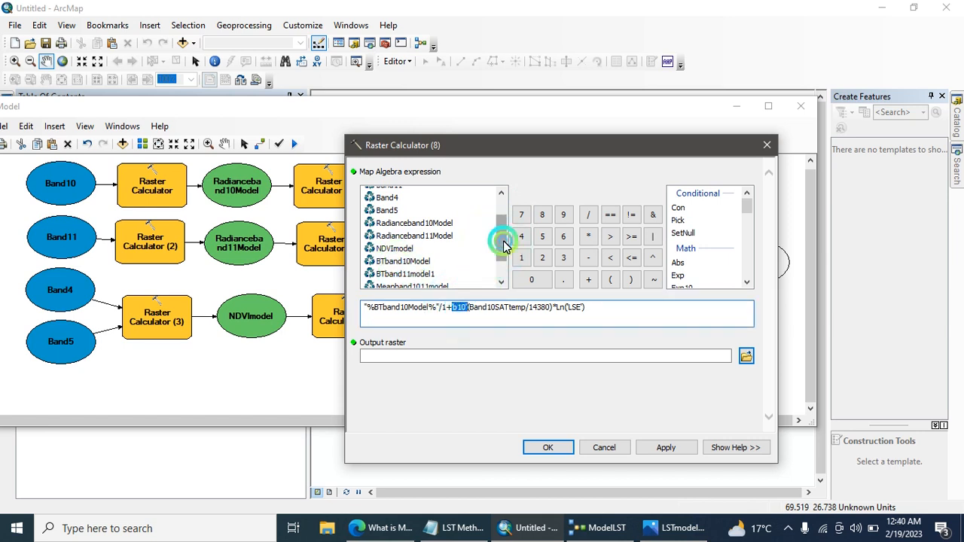
left_click_drag(502, 242, 503, 236)
double_click(388, 192)
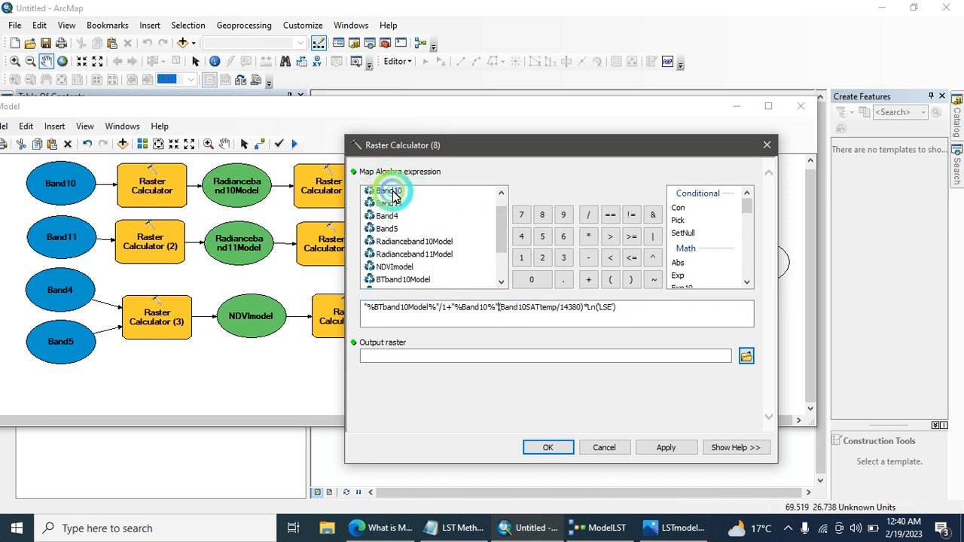
left_click(500, 308)
left_click_drag(508, 311, 557, 310)
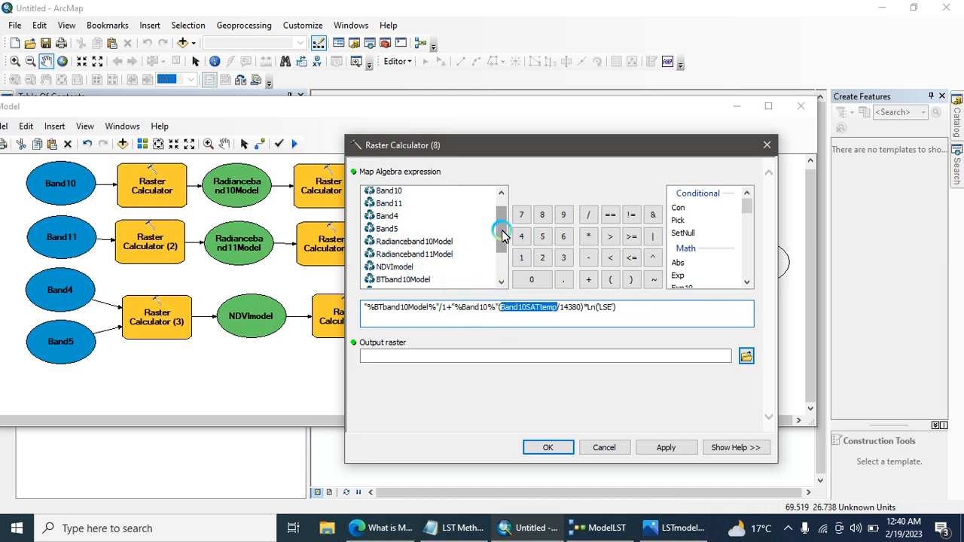
double_click(404, 279)
left_click(585, 323)
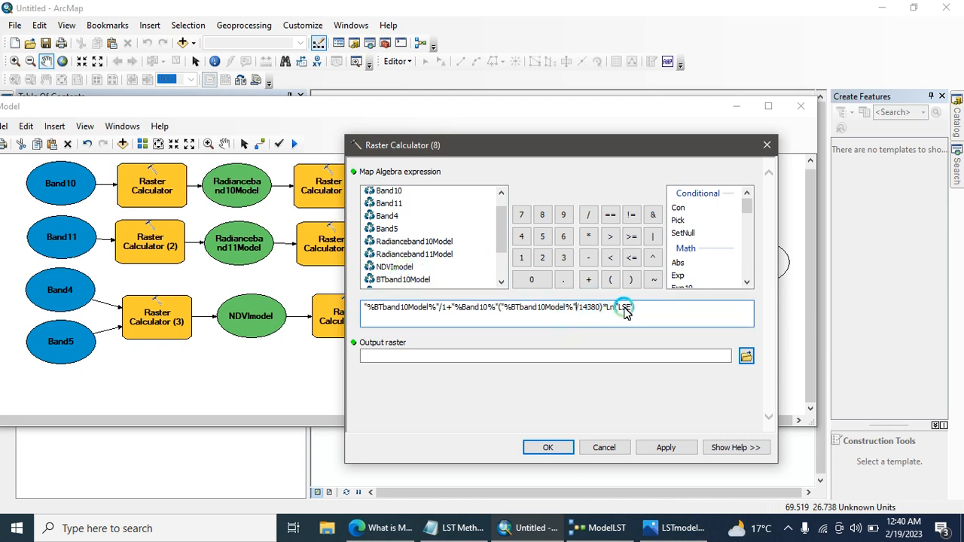
Step: Replace 'LSE' inside the Ln function with the EmissivityModel variable
left_click_drag(617, 309, 629, 311)
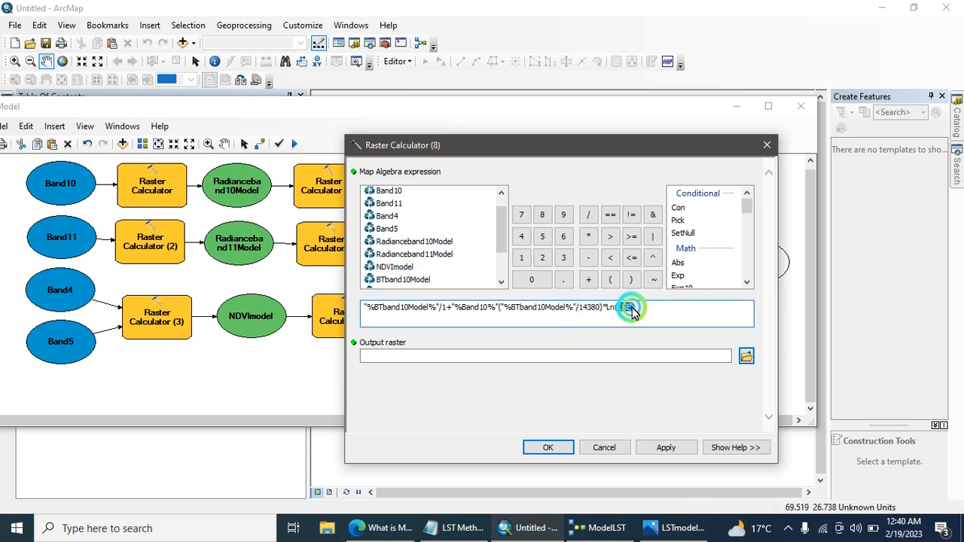
left_click_drag(505, 235, 418, 278)
double_click(415, 280)
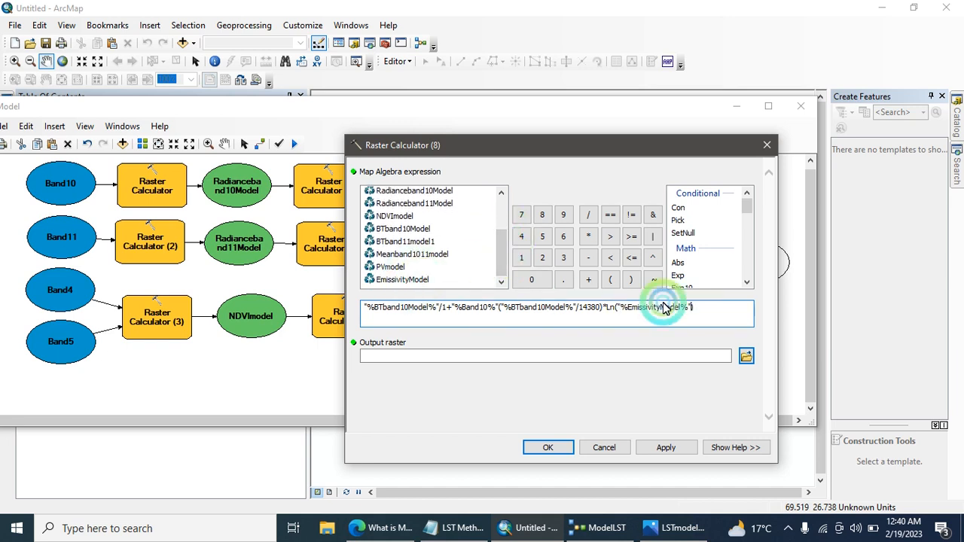
Step: Save Raster Calculator (8)'s output as LSTmodel in Chiniot.mdb and accept the tool settings
left_click(747, 356)
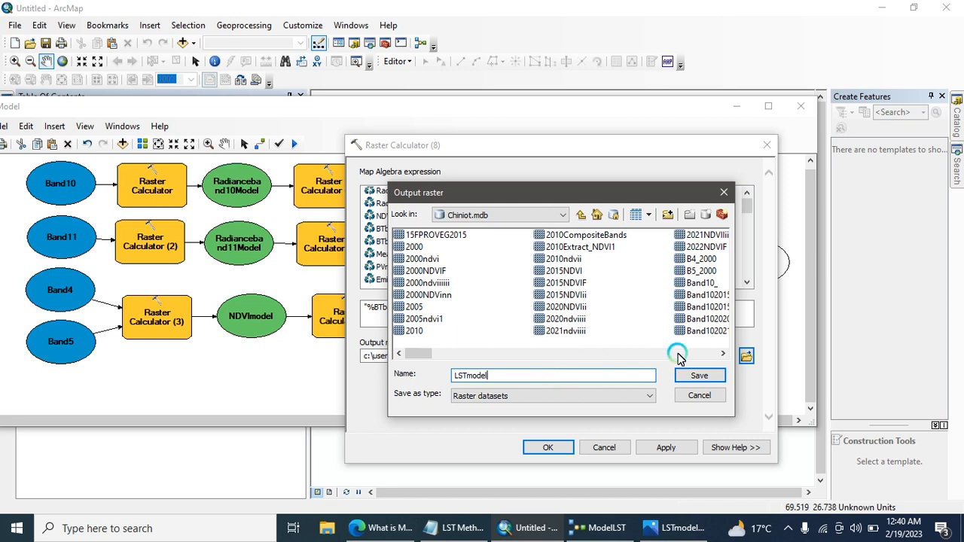
left_click(712, 375)
left_click(708, 320)
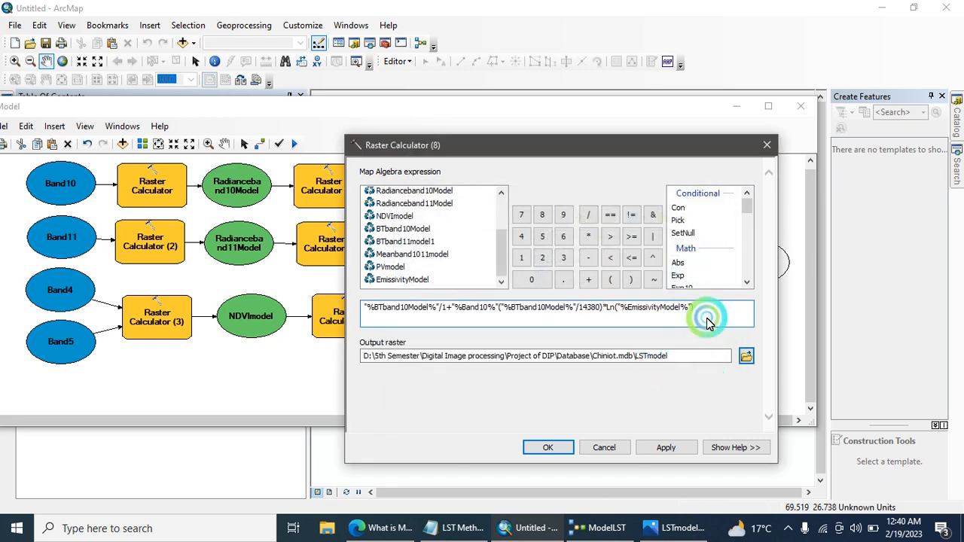
left_click(491, 309)
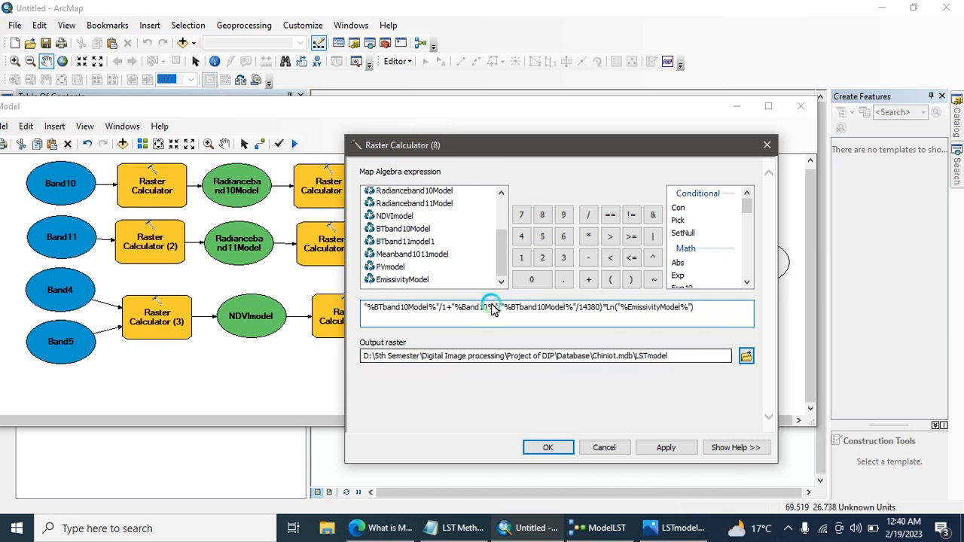
left_click(546, 449)
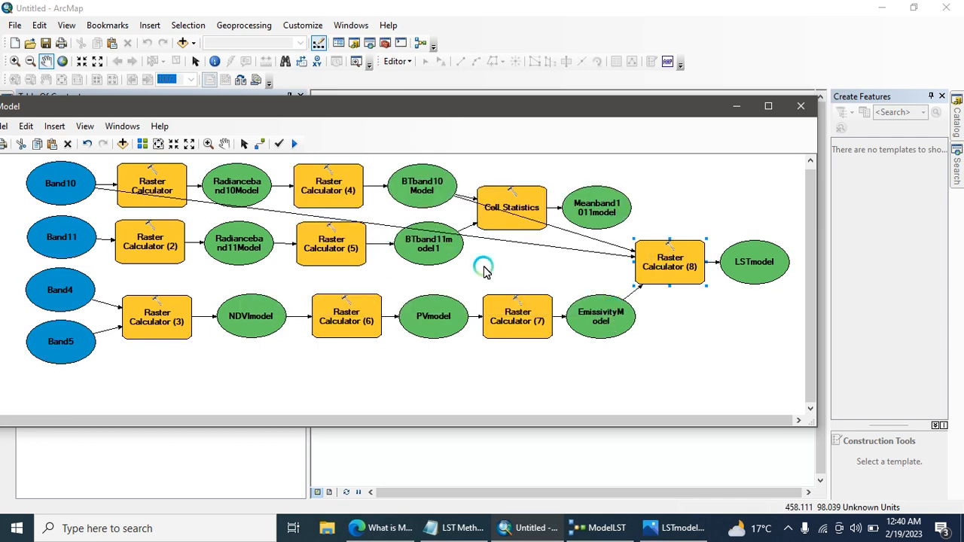
Step: Nudge Raster Calculator (8) and reroute both of its BTband10Model connectors above Cell Statistics and Meanband1011model
mouse_move(674, 258)
left_mouse_down()
mouse_move(662, 259)
mouse_move(671, 253)
left_mouse_up()
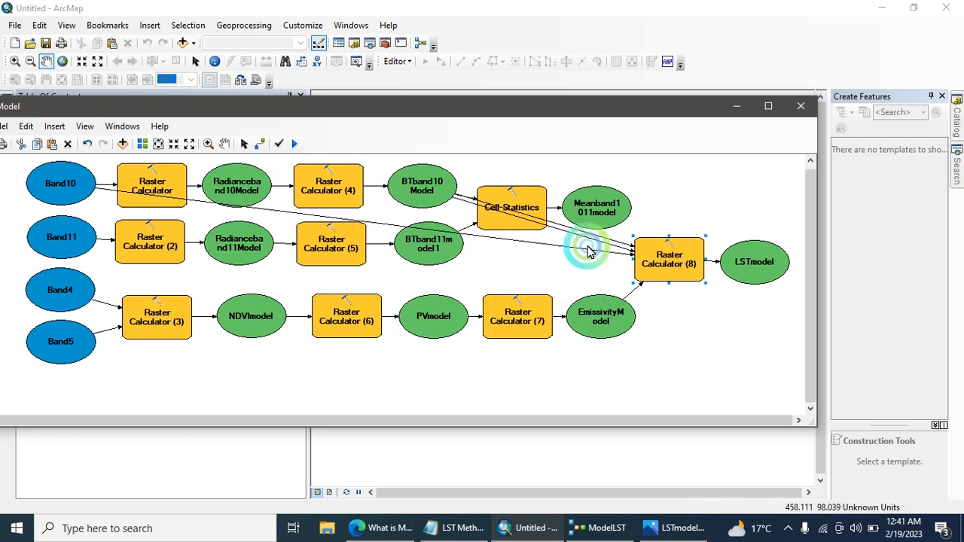
left_click_drag(590, 238, 488, 249)
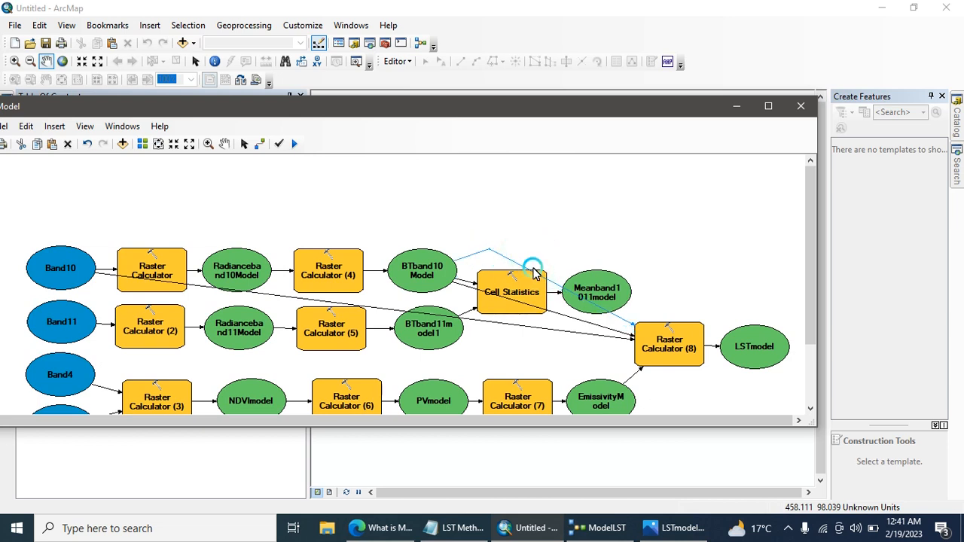
left_click_drag(534, 275, 644, 250)
left_click(665, 345)
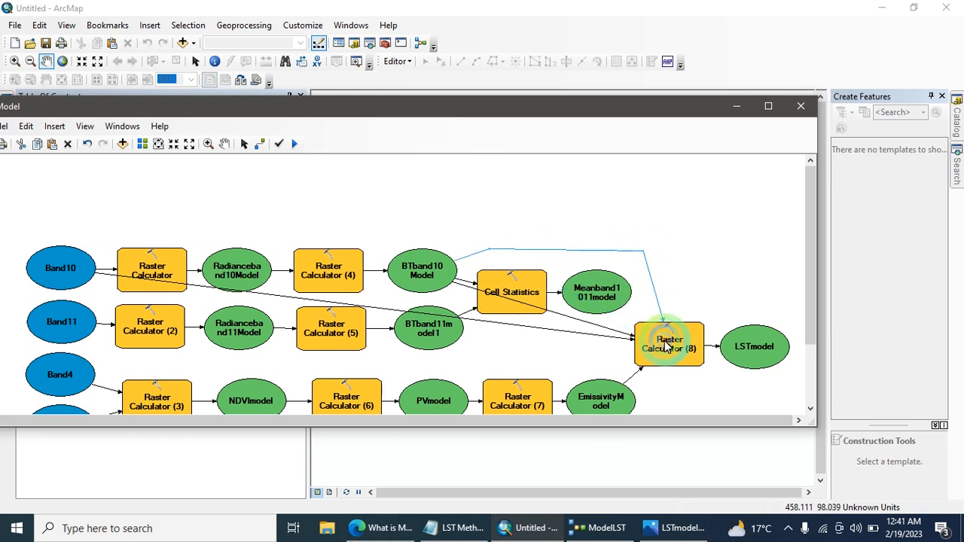
left_click(535, 309)
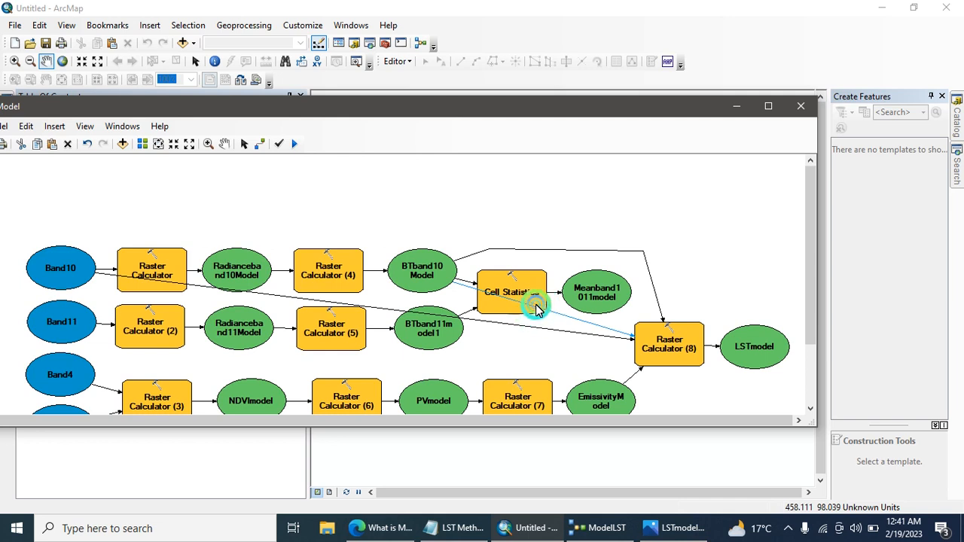
left_click_drag(536, 309, 654, 242)
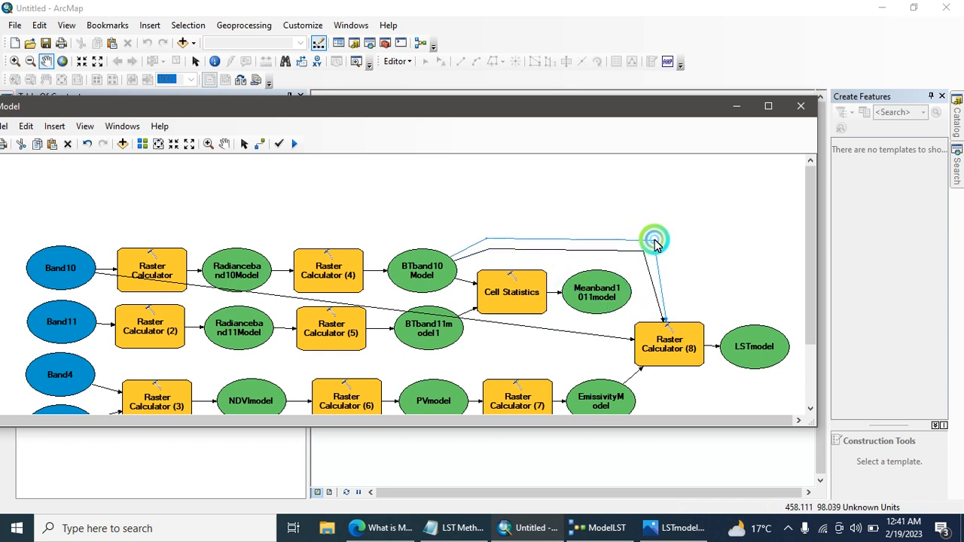
Step: Reroute the connector from Band10 to Raster Calculator (8) above the whole diagram
left_click(382, 312)
left_click_drag(382, 313, 55, 208)
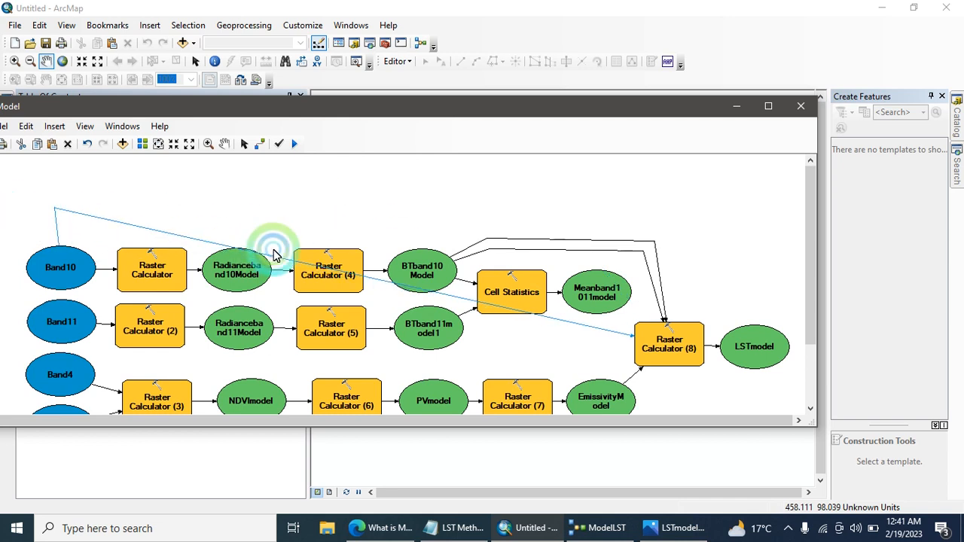
left_click_drag(277, 258, 672, 234)
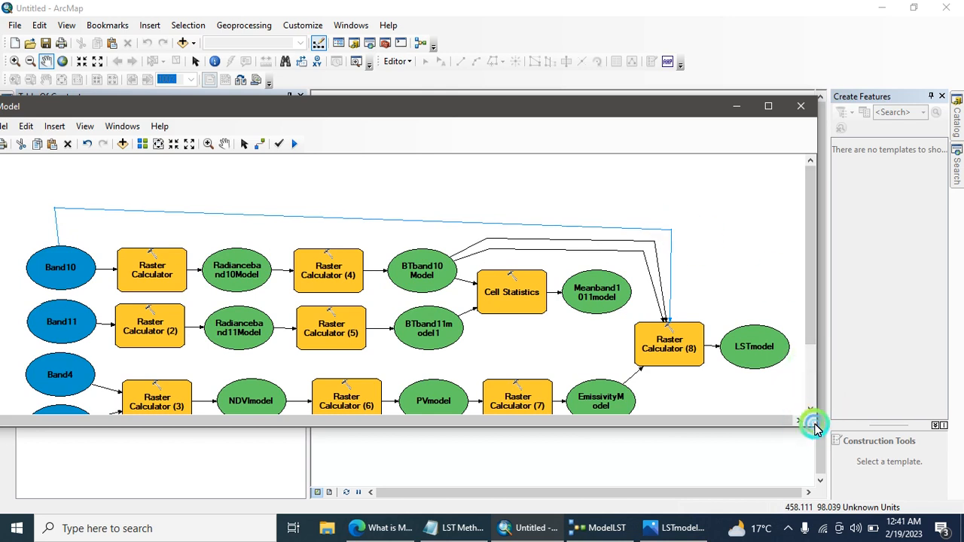
Step: Enlarge and reposition the model window to show the whole diagram, and save the model in Toolbox.tbx as LSTModel2023
left_click_drag(816, 426, 835, 469)
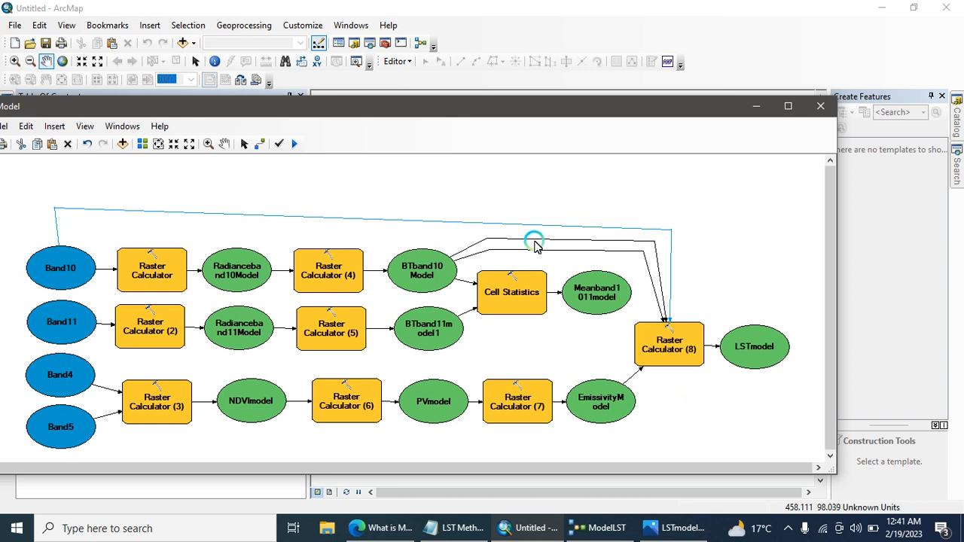
left_click_drag(326, 106, 358, 66)
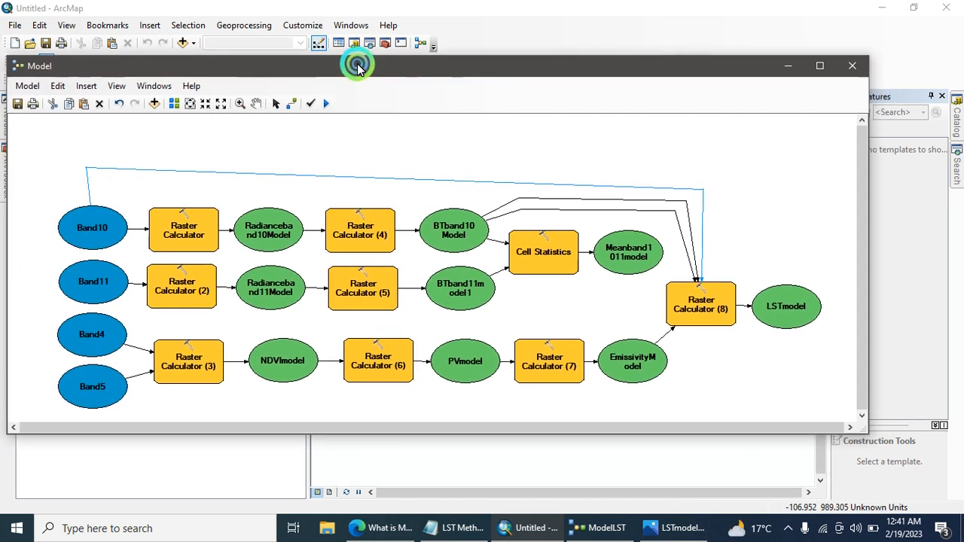
left_click(18, 104)
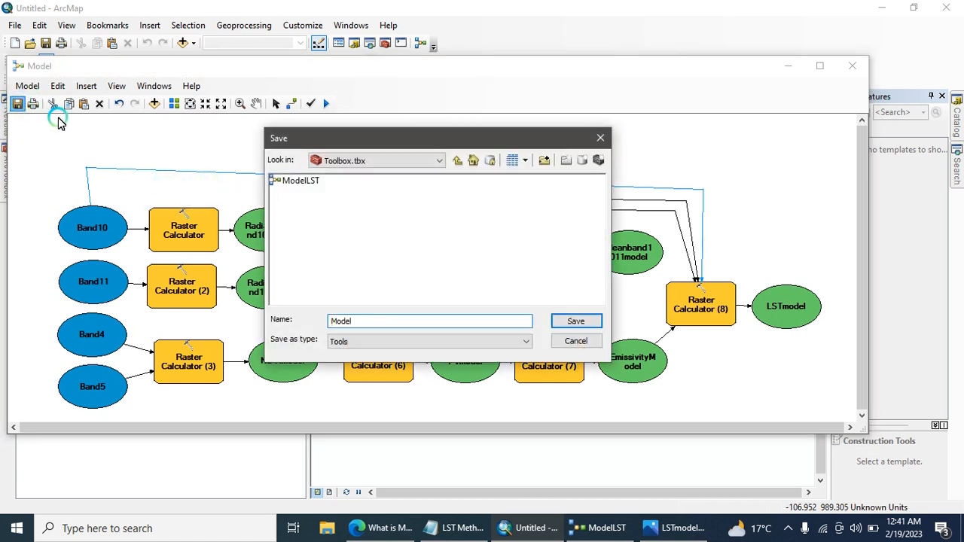
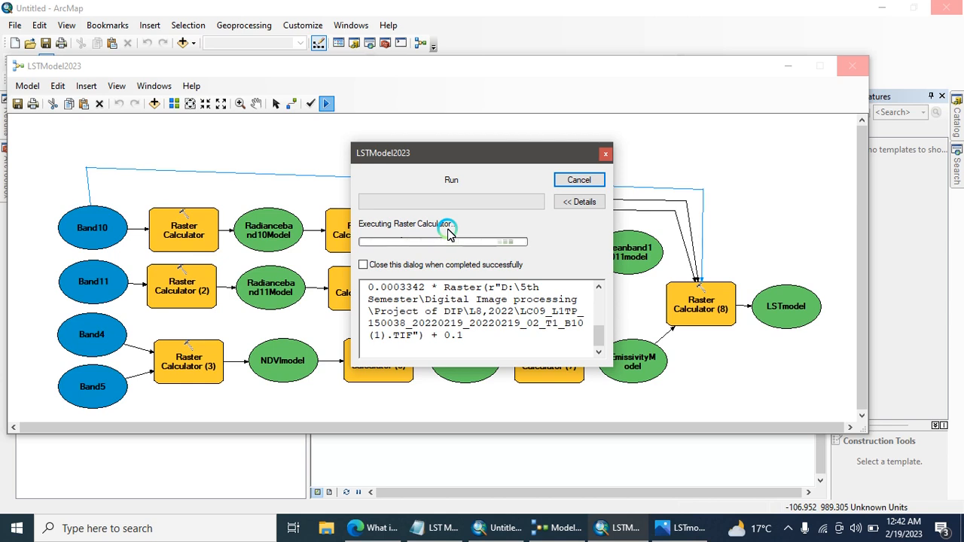
left_click_drag(494, 161, 691, 88)
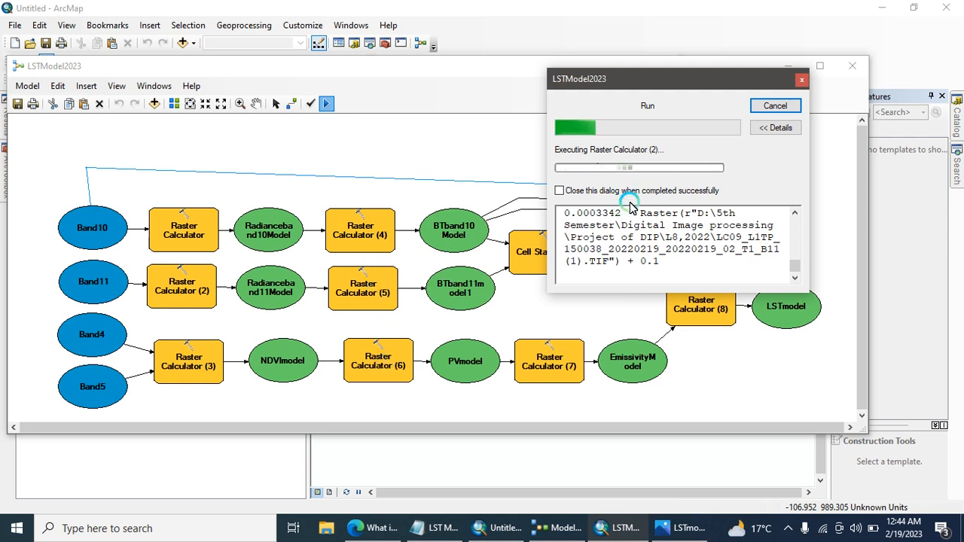
left_click_drag(712, 68, 711, 75)
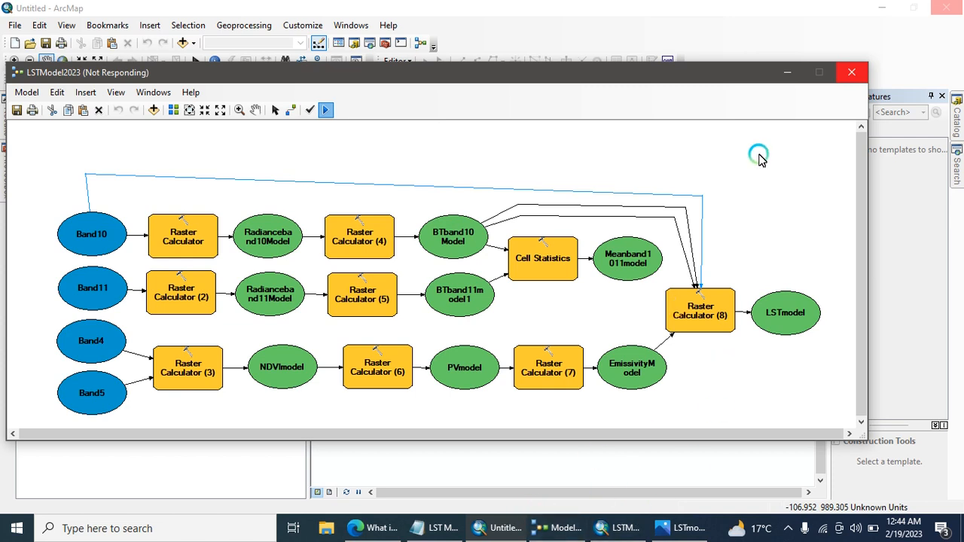
left_click(793, 67)
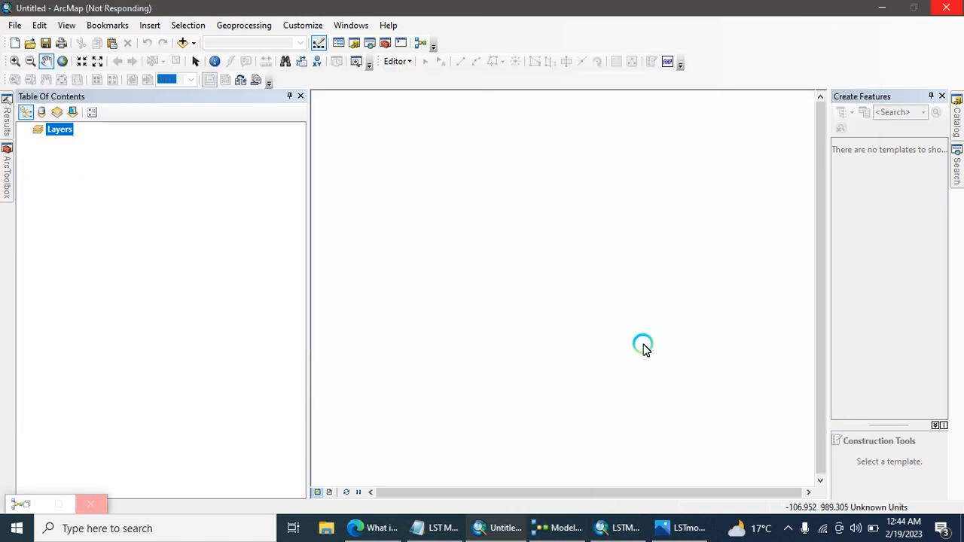
left_click(45, 506)
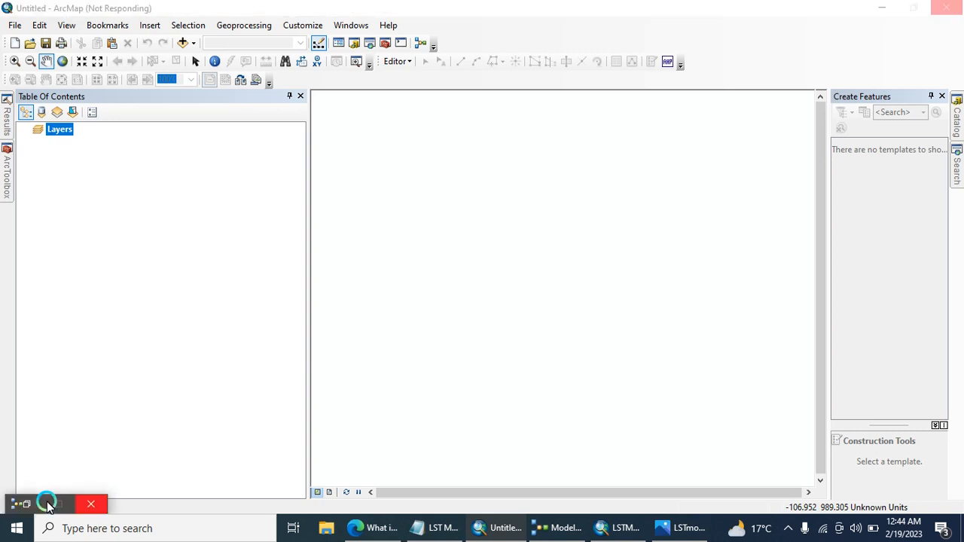
left_click(33, 506)
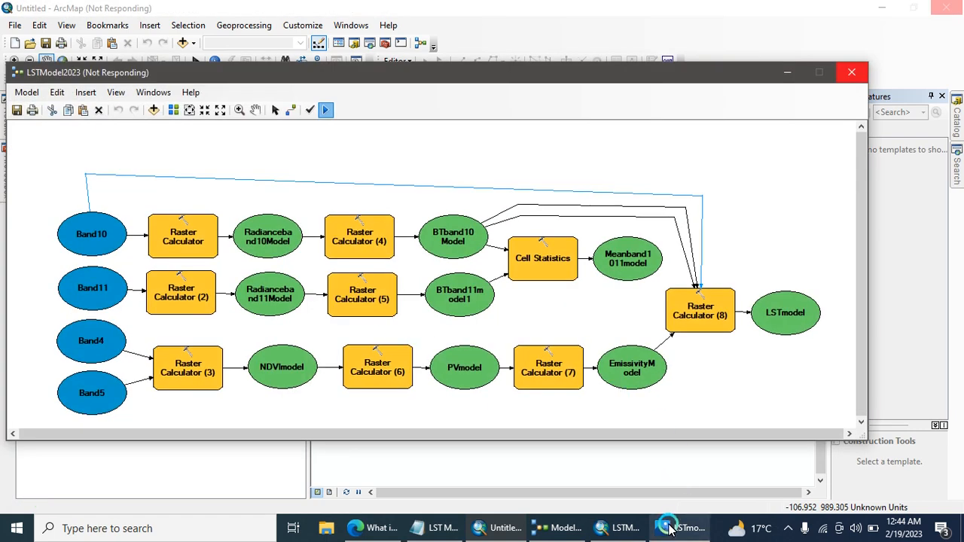
left_click(506, 535)
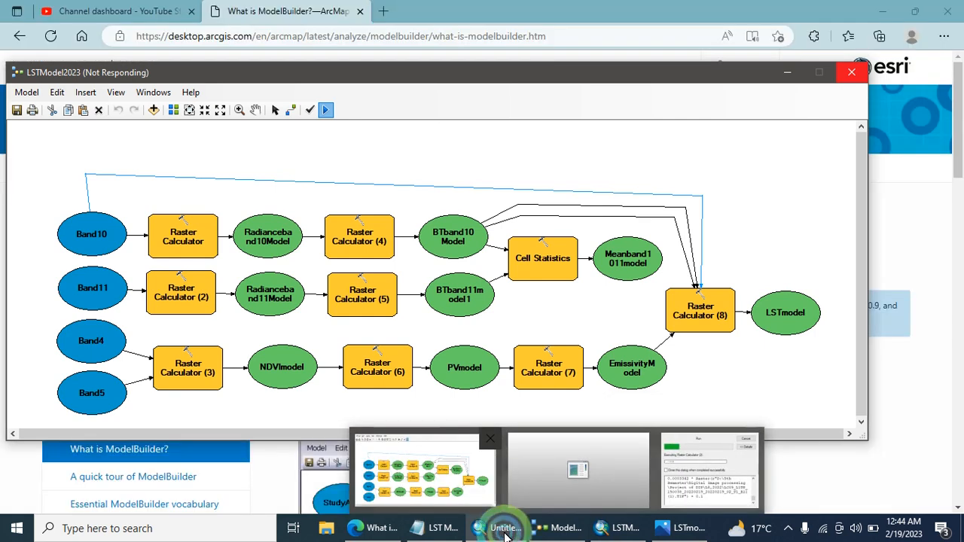
left_click(682, 452)
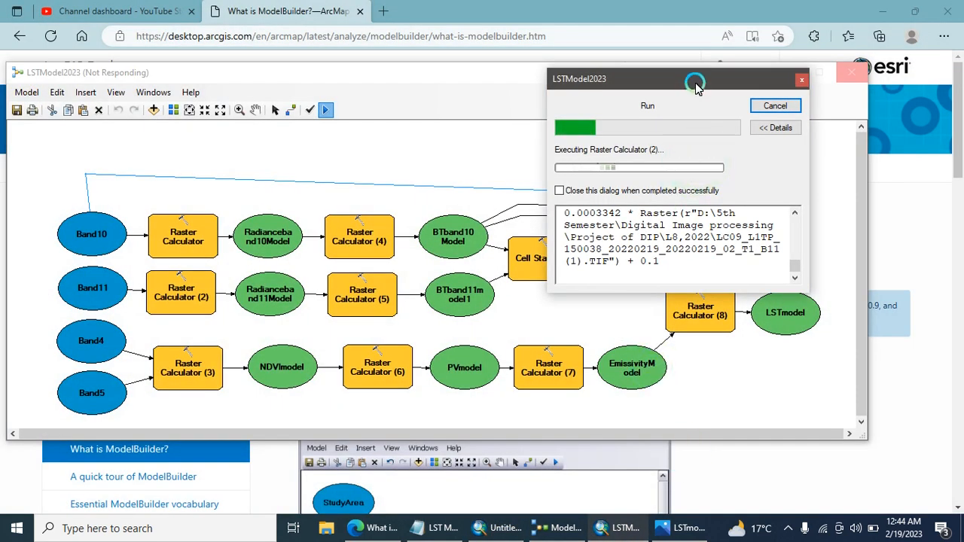
left_click_drag(624, 80, 665, 130)
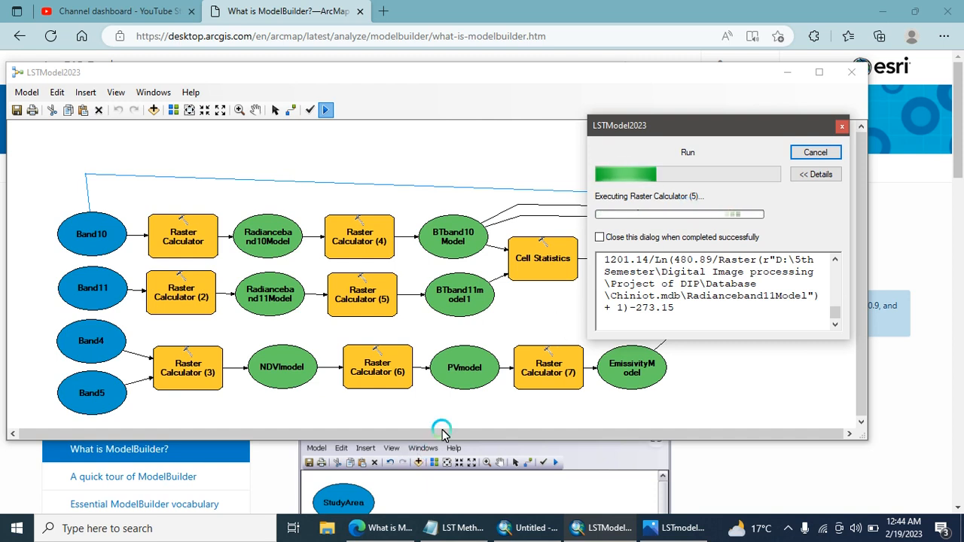
Step: Switch to Edge, read the 'A quick tour of ModelBuilder' page in the ArcMap help, and minimize the browser
left_click(380, 528)
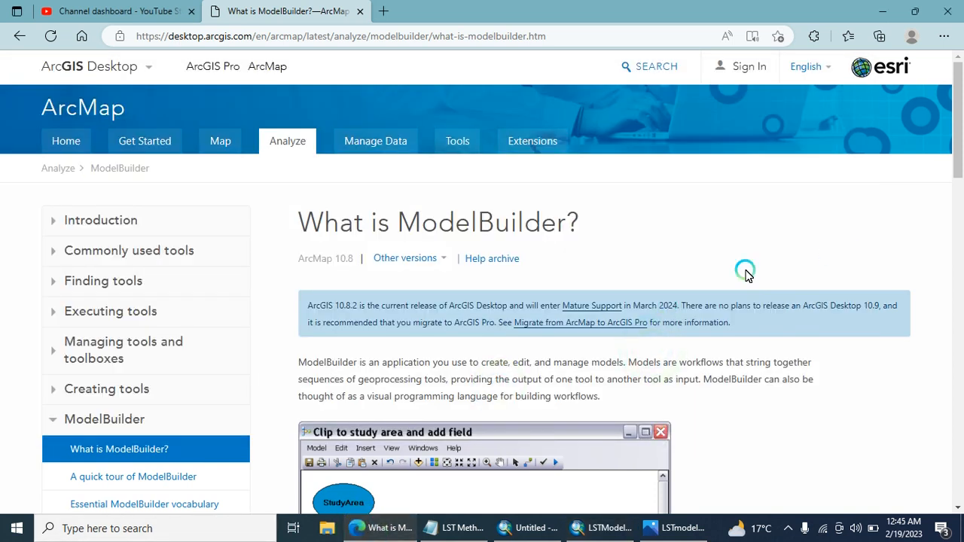
left_click_drag(963, 104, 963, 157)
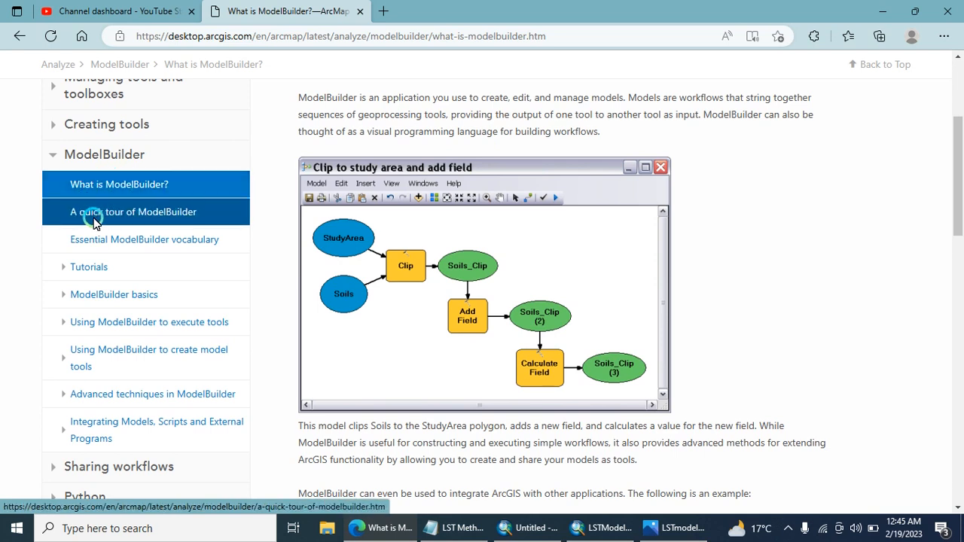
left_click(148, 216)
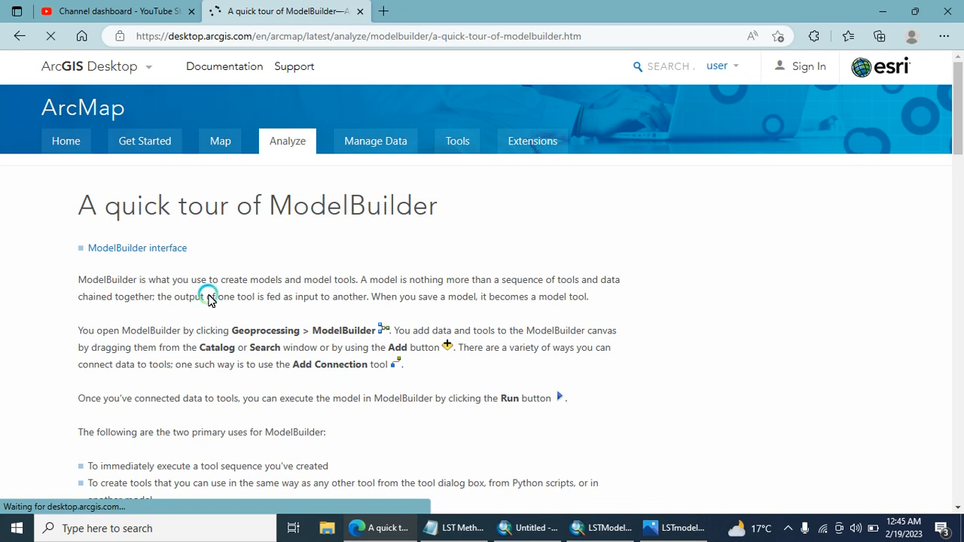
scroll(210, 299, "down", 1)
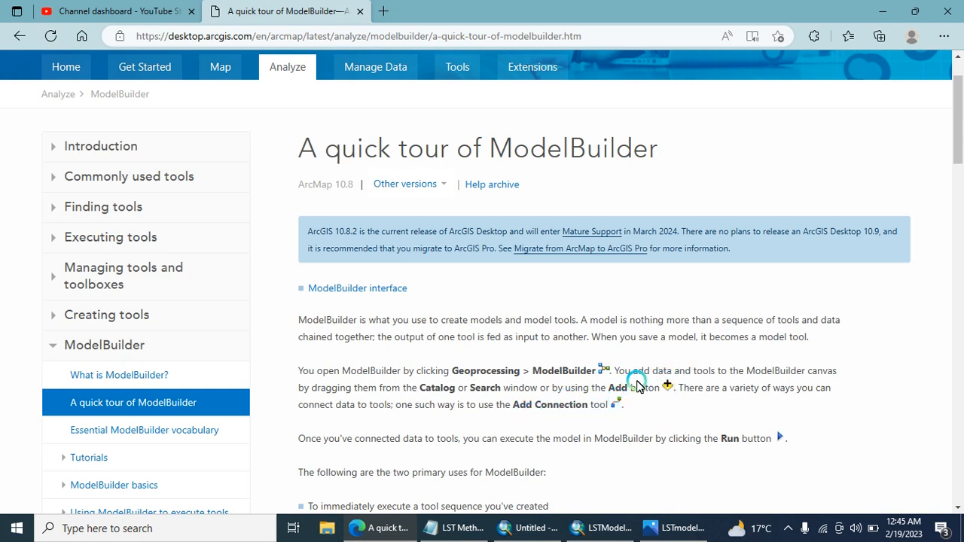
left_click_drag(958, 128, 957, 144)
left_click(895, 16)
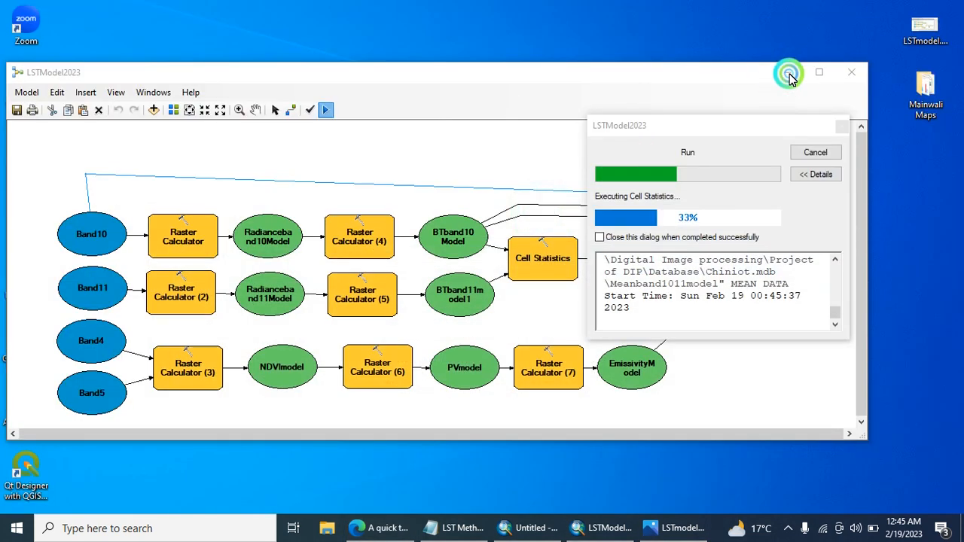
Step: Switch back to ArcMap and close the LSTmodel.JPG image window while LSTModel2023 runs
left_click(533, 527)
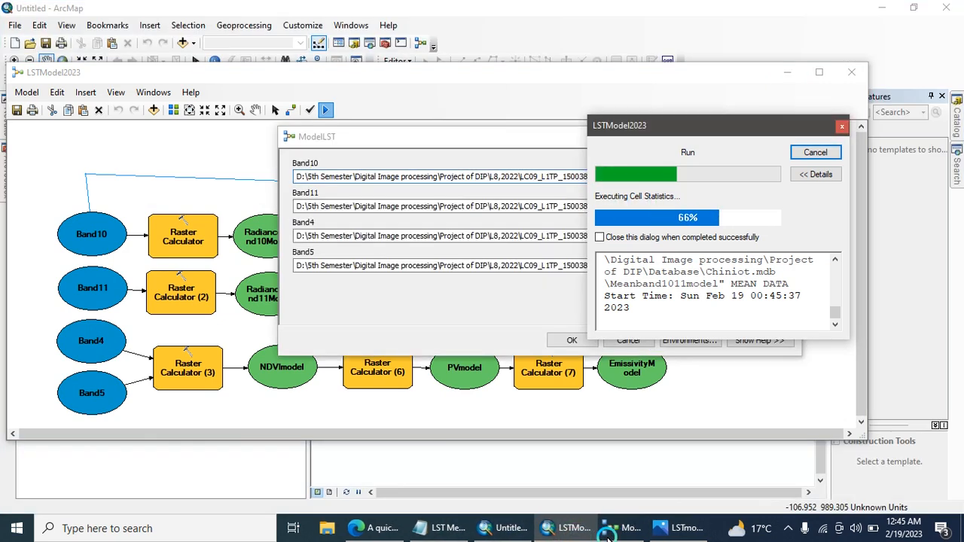
left_click(503, 141)
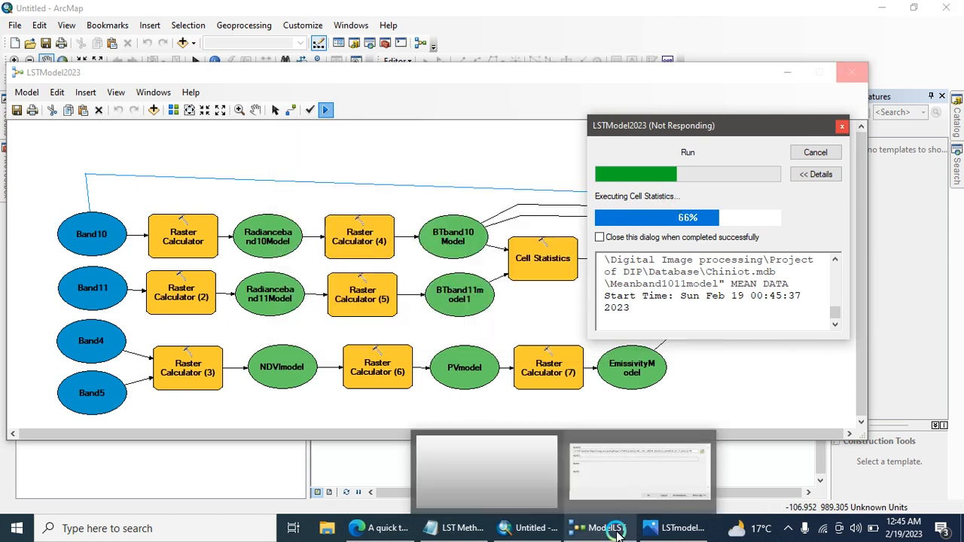
mouse_move(681, 534)
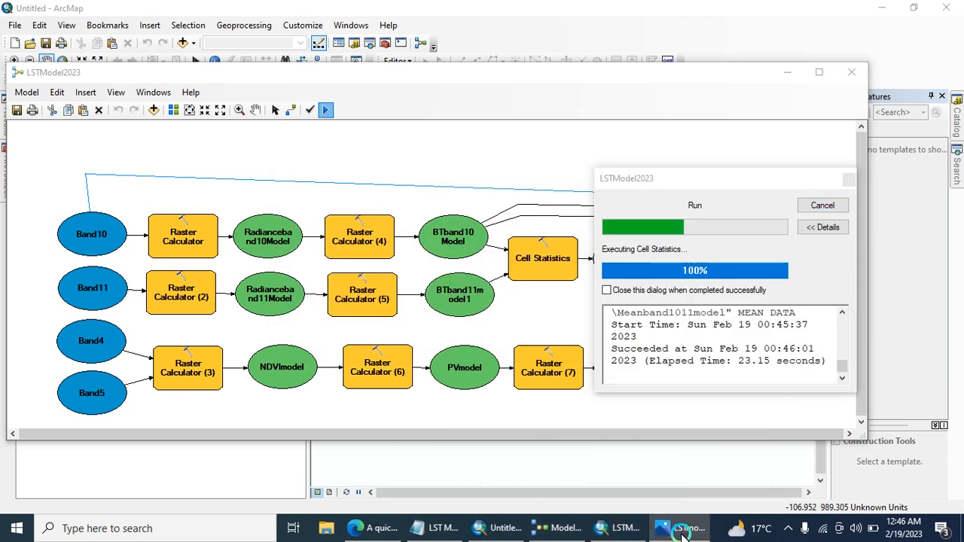
right_click(682, 534)
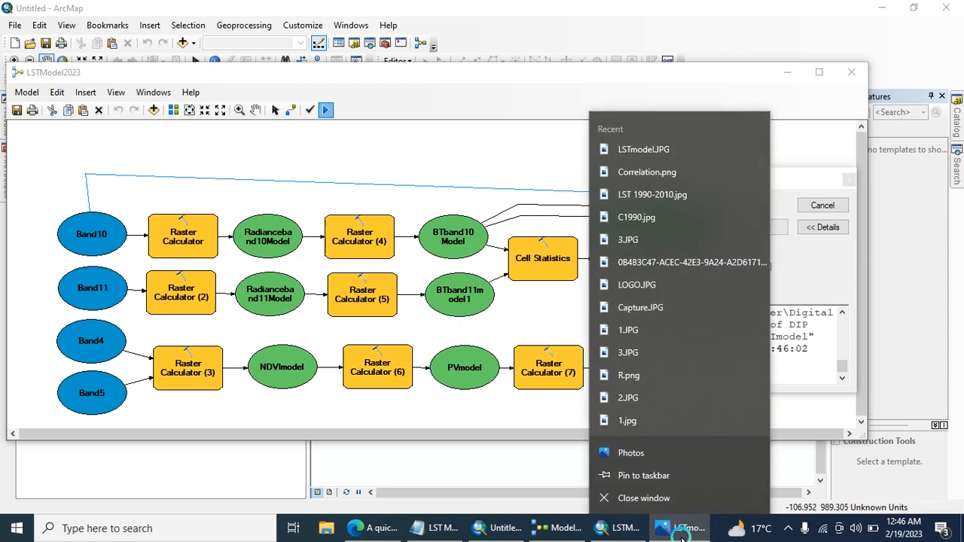
left_click(674, 500)
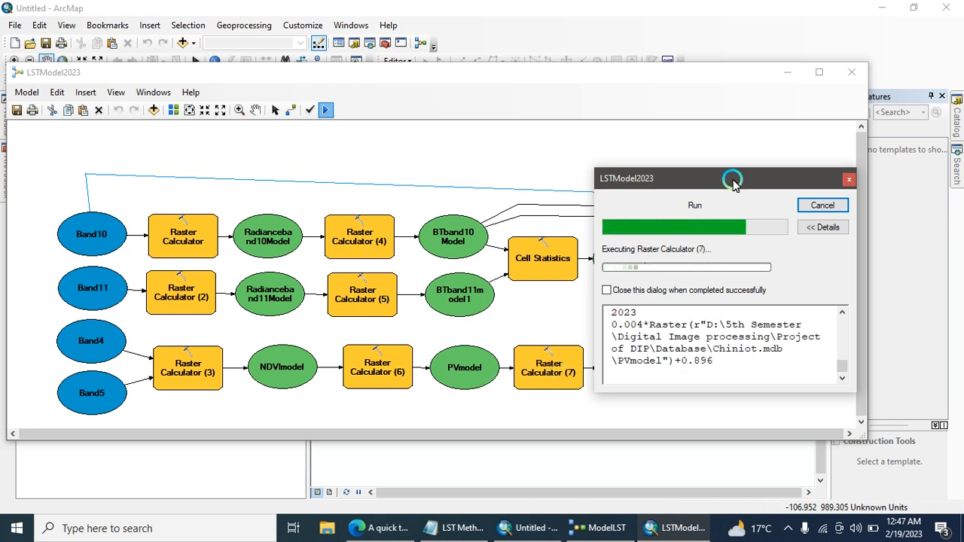
left_click_drag(734, 182, 354, 128)
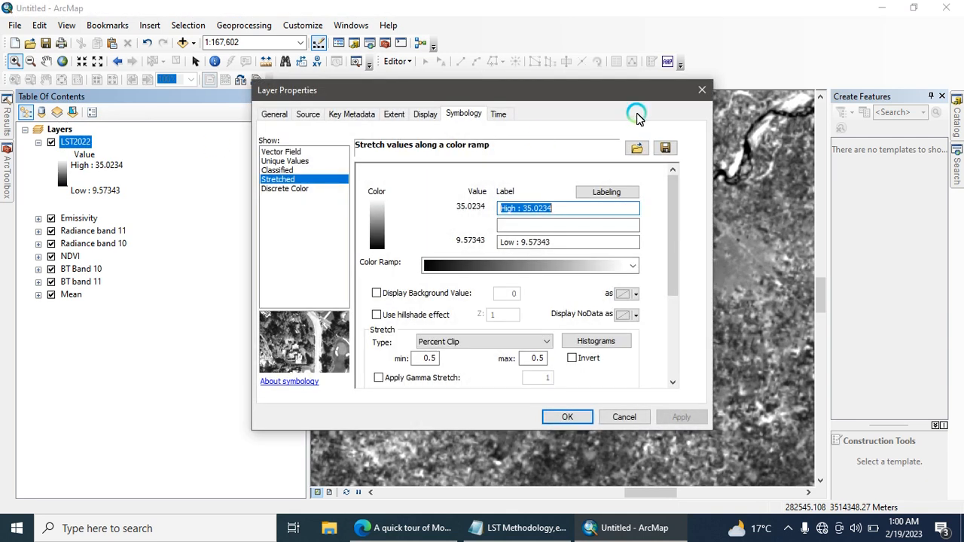
Step: Close the LST2022 layer properties and expand the legends of all other layers, from Mean up to Emissivity, to examine their value ranges
left_click(704, 93)
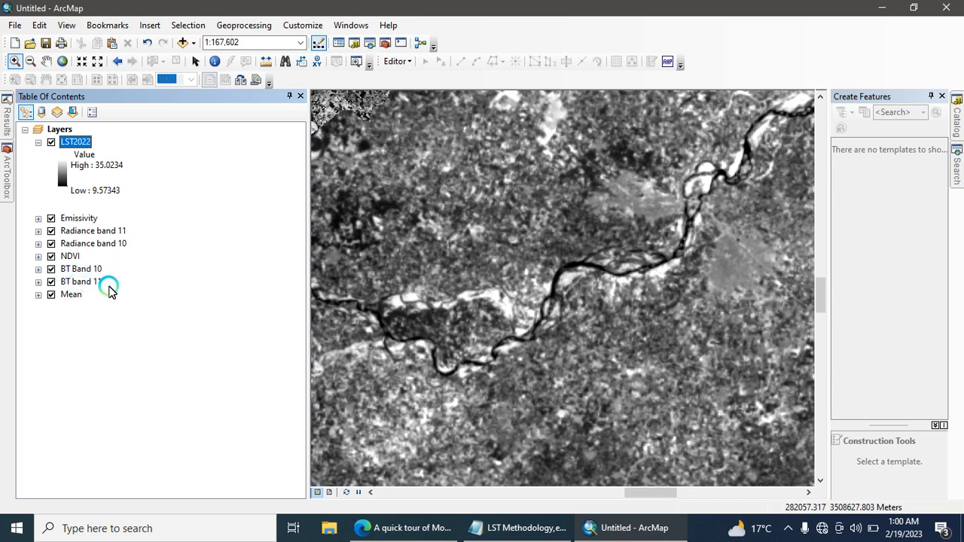
left_click(38, 294)
left_click(38, 281)
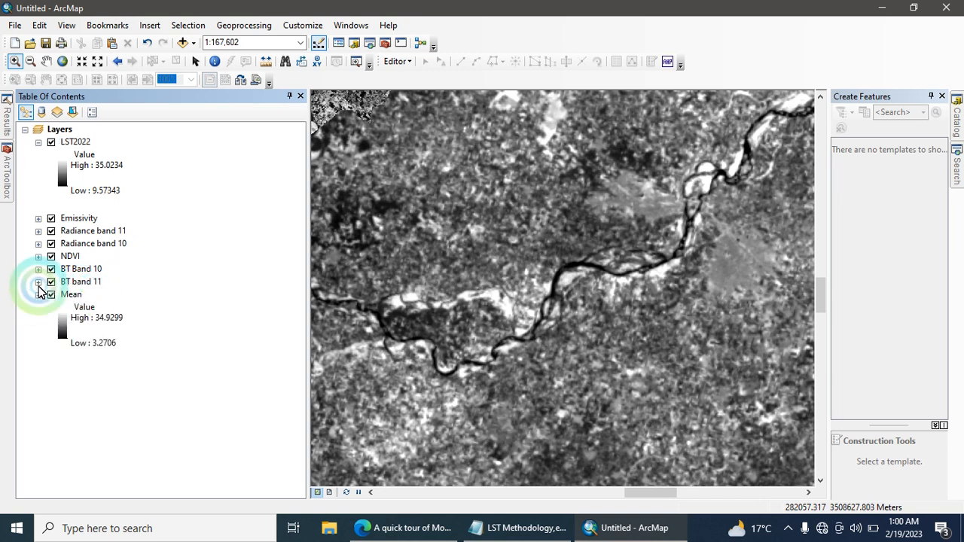
left_click(38, 269)
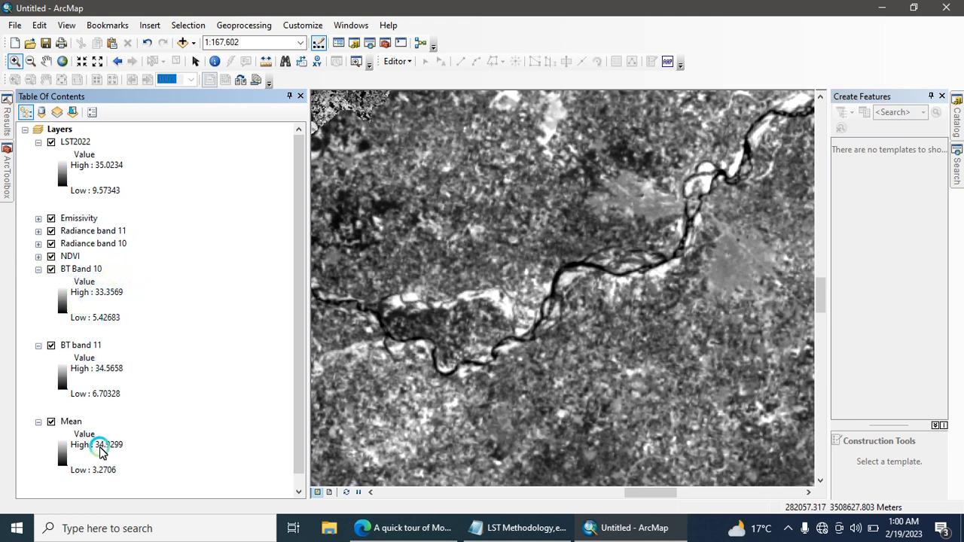
left_click(38, 256)
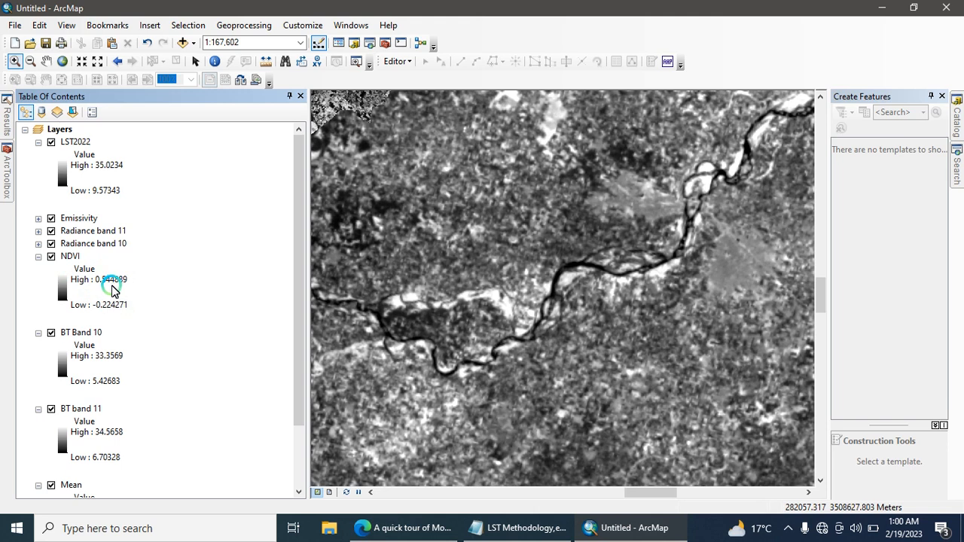
left_click(38, 244)
left_click(39, 230)
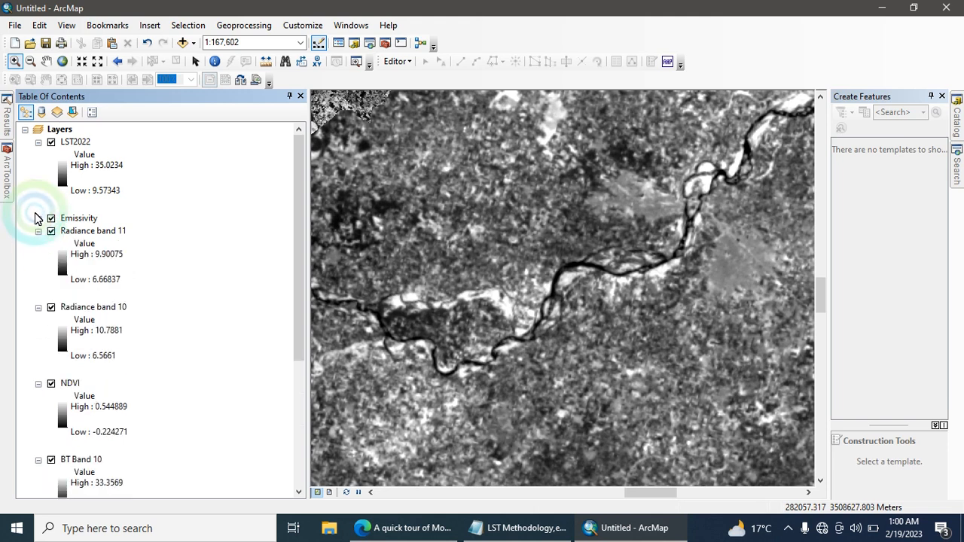
left_click(38, 218)
Step: Apply the blue-yellow-red color ramp to the LST2022 layer
left_click(62, 175)
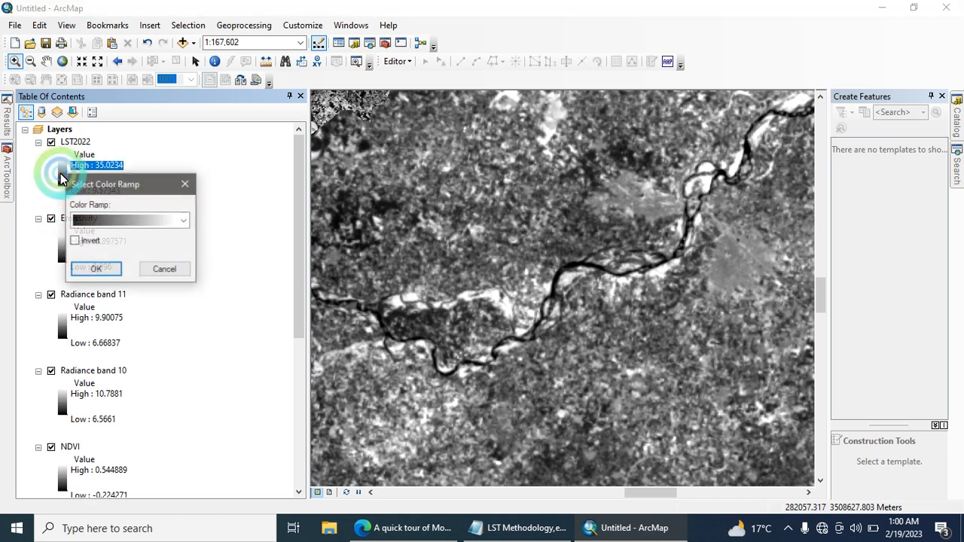
left_click(183, 220)
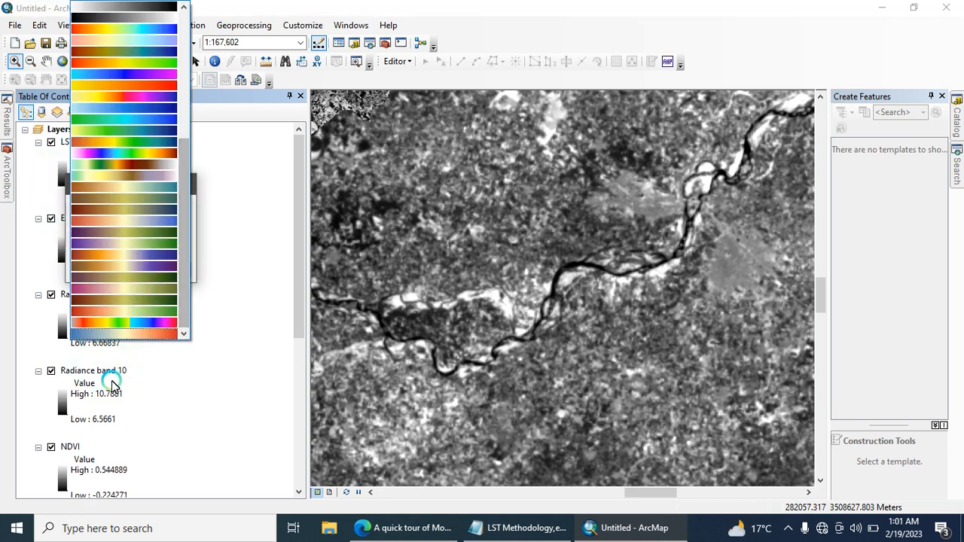
left_click(155, 334)
left_click(103, 270)
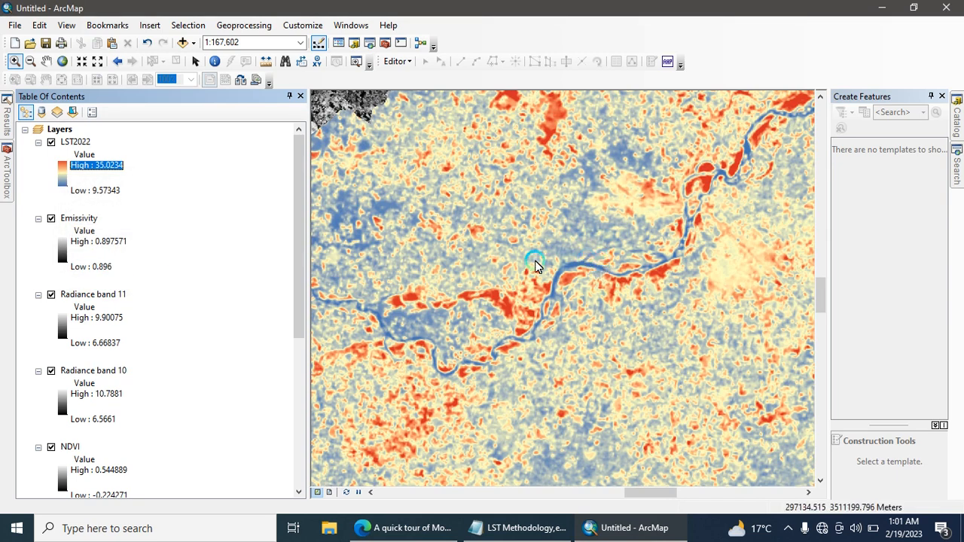
Step: Hide the LST2022, Emissivity, Radiance band 11 and Radiance band 10 layers and collapse their legends
left_click_drag(496, 180, 752, 392)
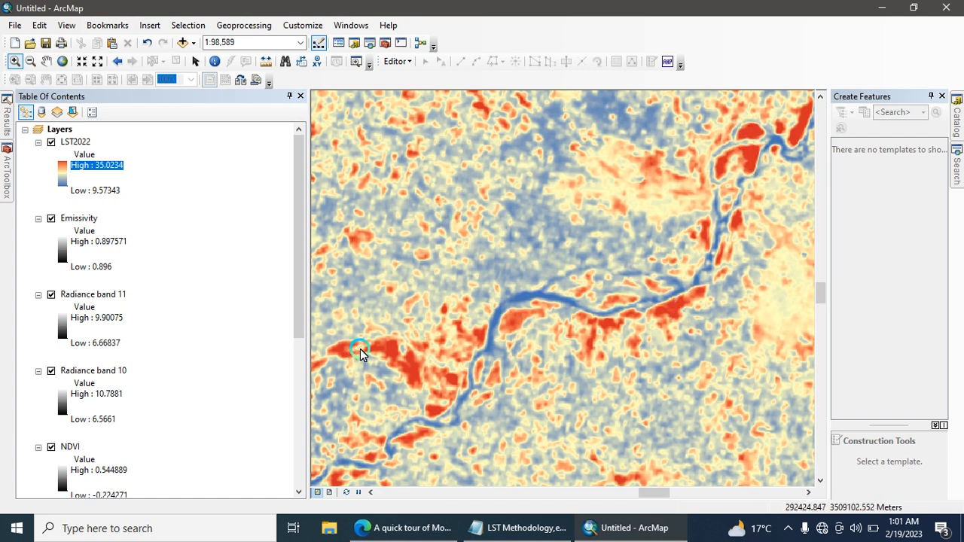
left_click(50, 141)
left_click(39, 142)
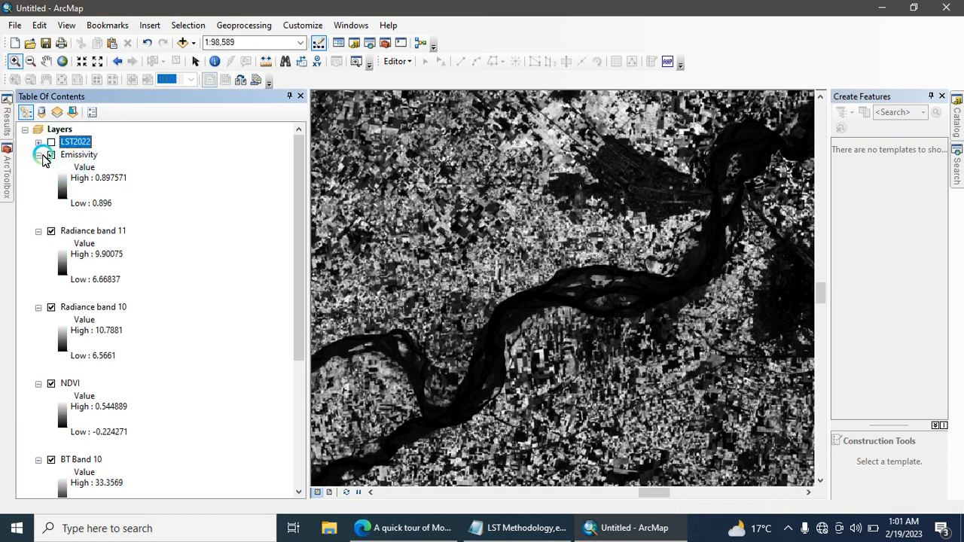
left_click(50, 155)
left_click(39, 155)
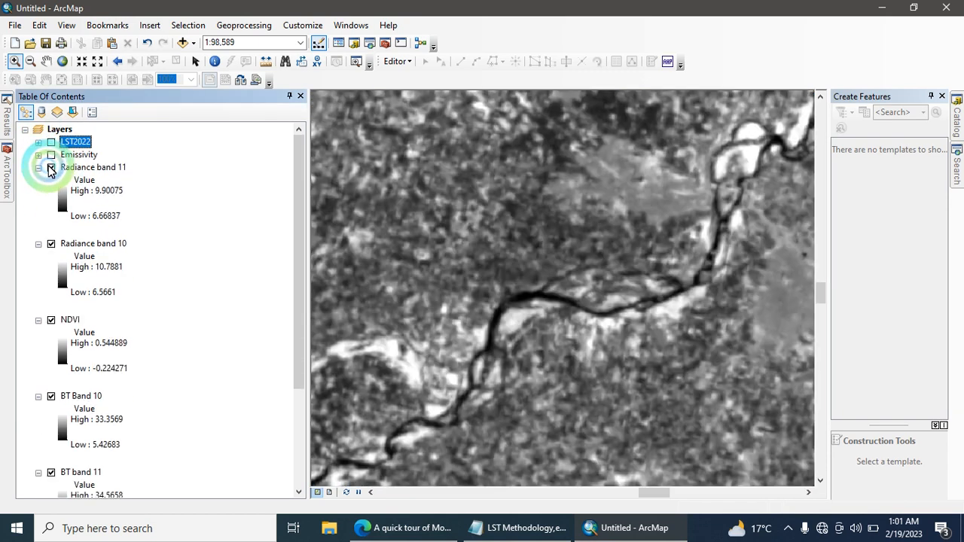
left_click(51, 168)
left_click(38, 167)
left_click(51, 180)
left_click(39, 180)
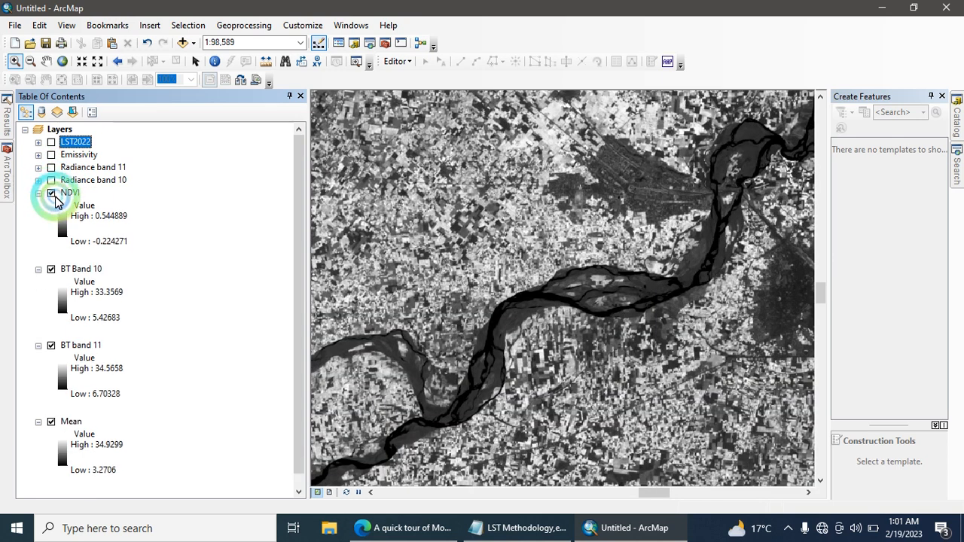
Step: Apply the pink-yellow-olive green color ramp to the NDVI layer
left_click(64, 228)
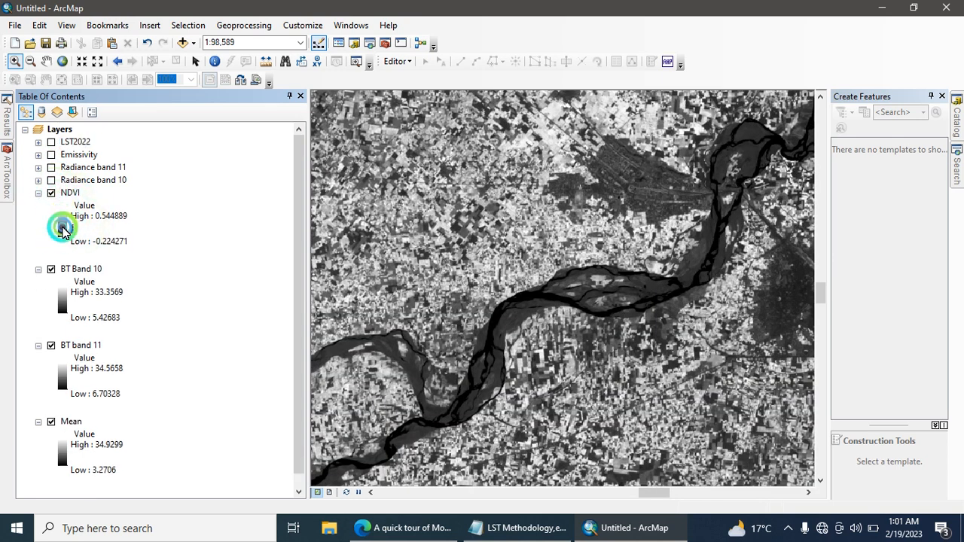
left_click(189, 278)
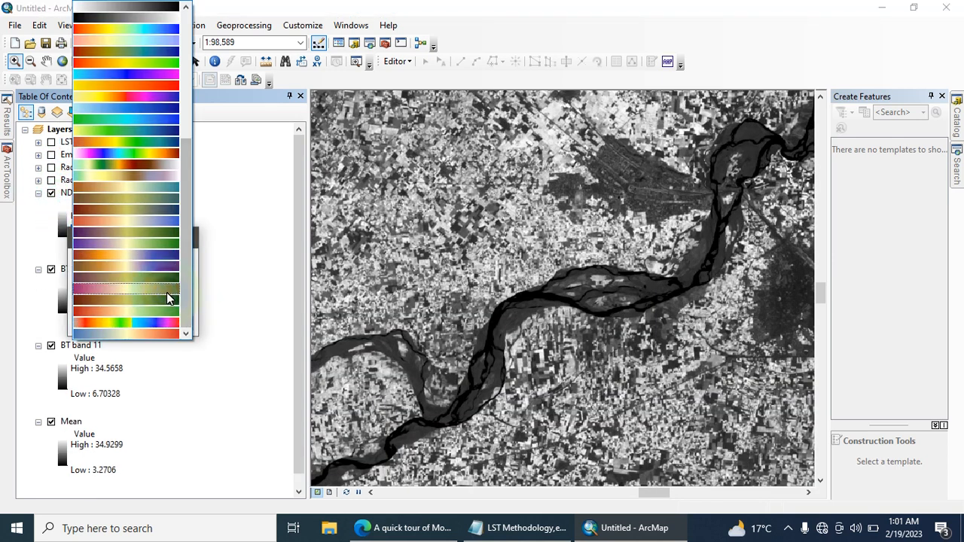
left_click(162, 300)
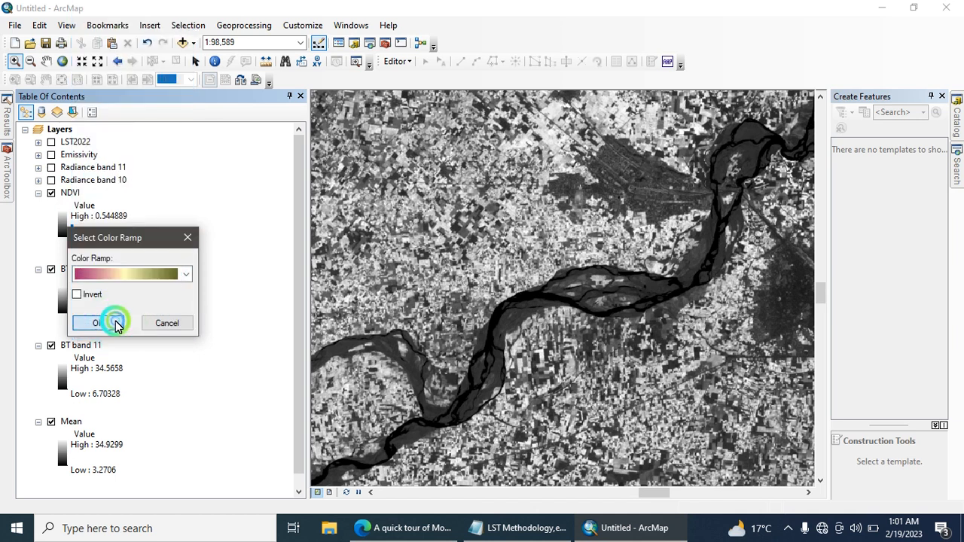
left_click(118, 321)
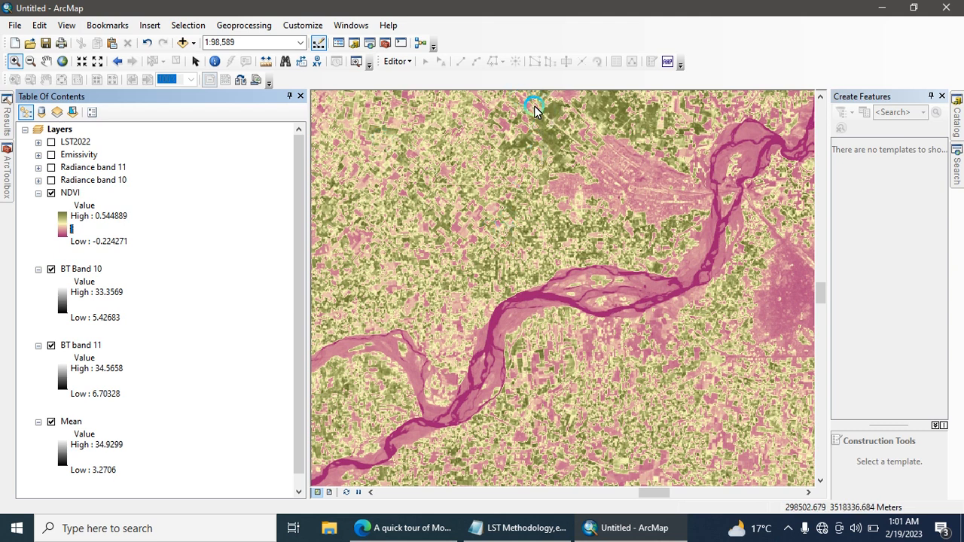
Step: Collapse the legends of the BT Band 10, BT band 11 and Mean layers
left_click(39, 269)
left_click(39, 281)
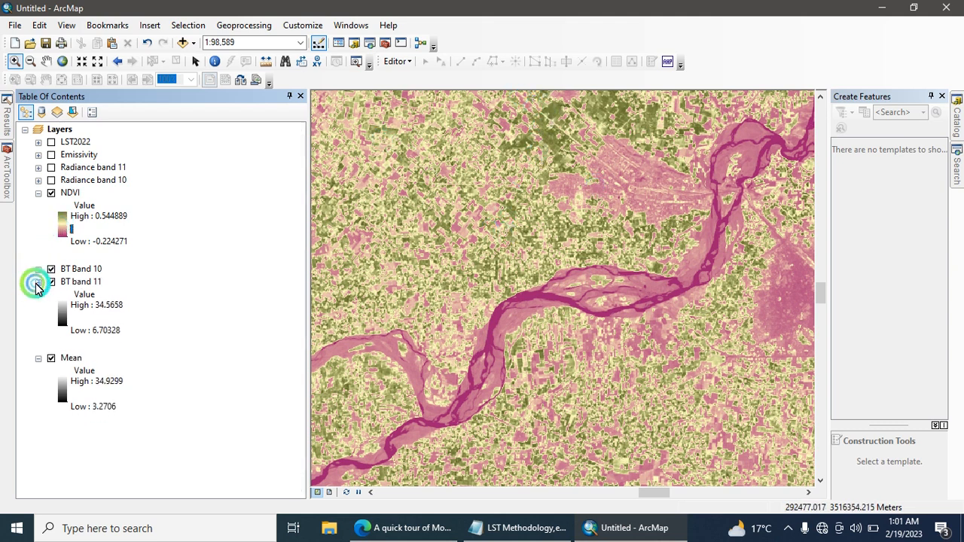
left_click(39, 295)
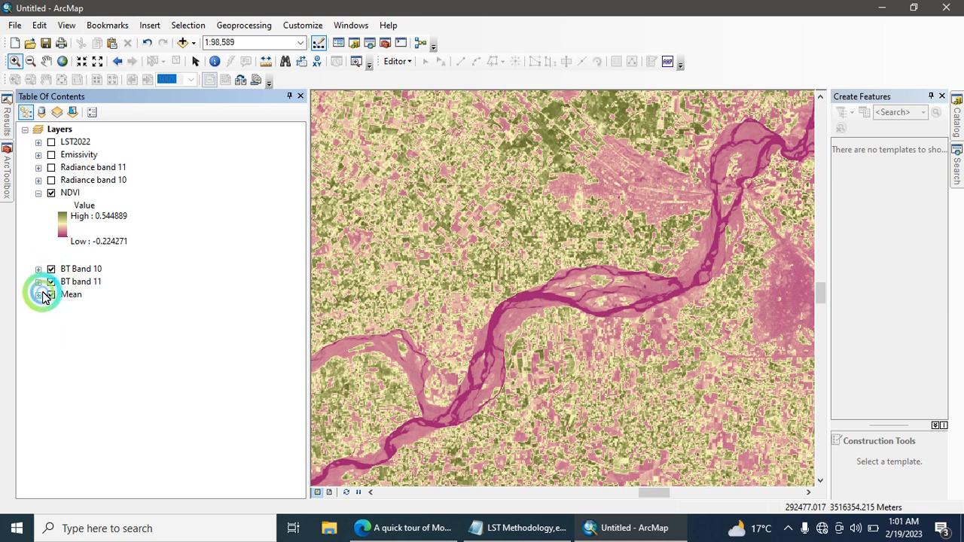
left_click(249, 204)
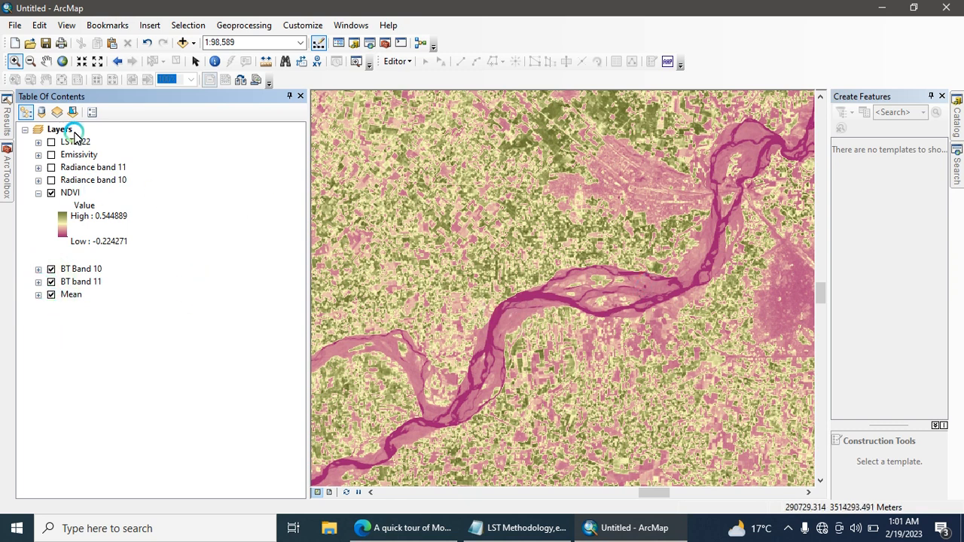
Step: Show the LST2022 layer again and hide the NDVI layer
left_click(51, 142)
left_click(50, 194)
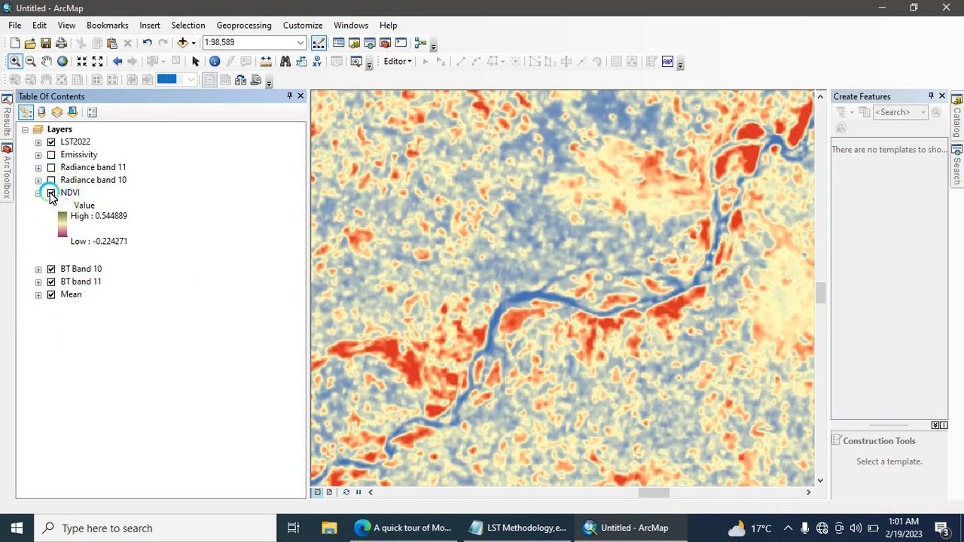
left_click(51, 193)
left_click(633, 190)
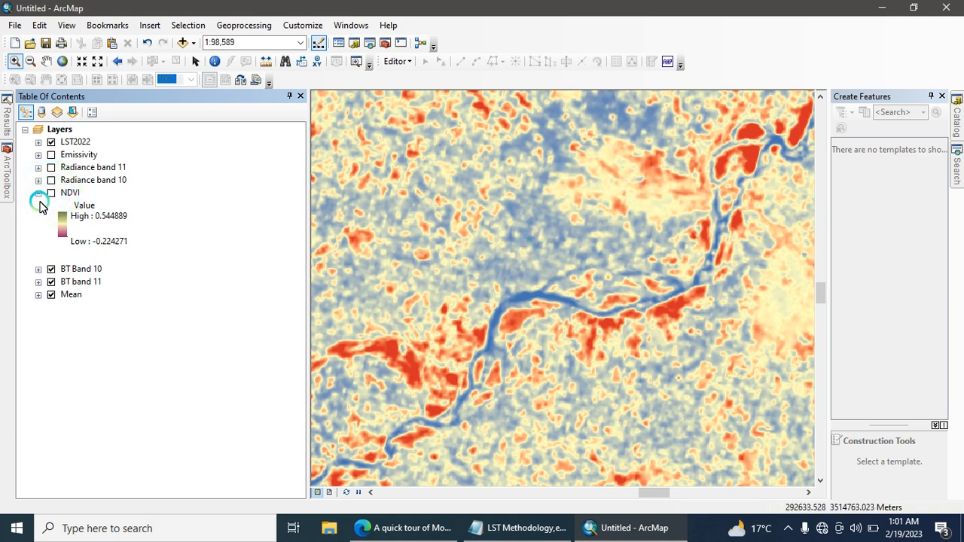
Step: Symbolize LST2022 as Classified with 5 Natural Breaks (Jenks) classes and the blue-yellow-red color ramp
left_click(78, 143)
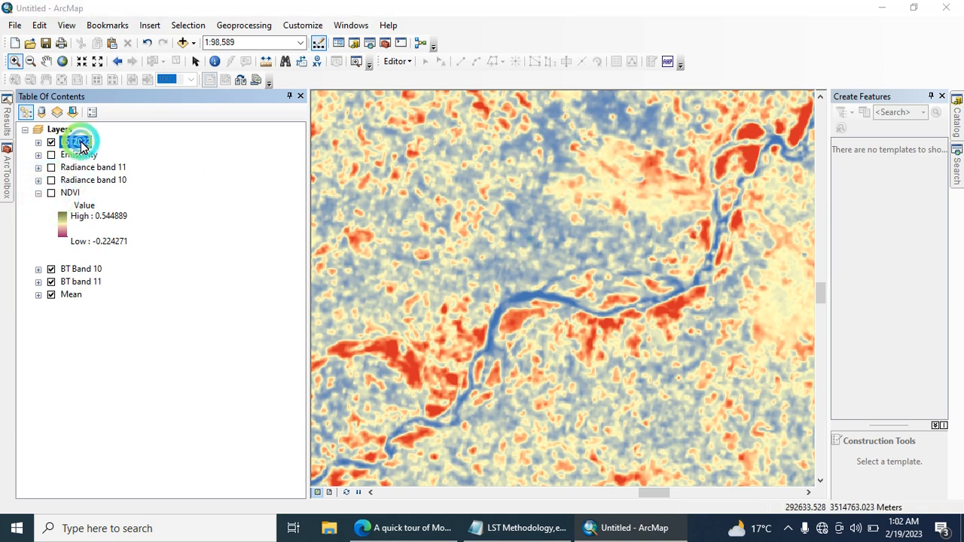
left_click(410, 215)
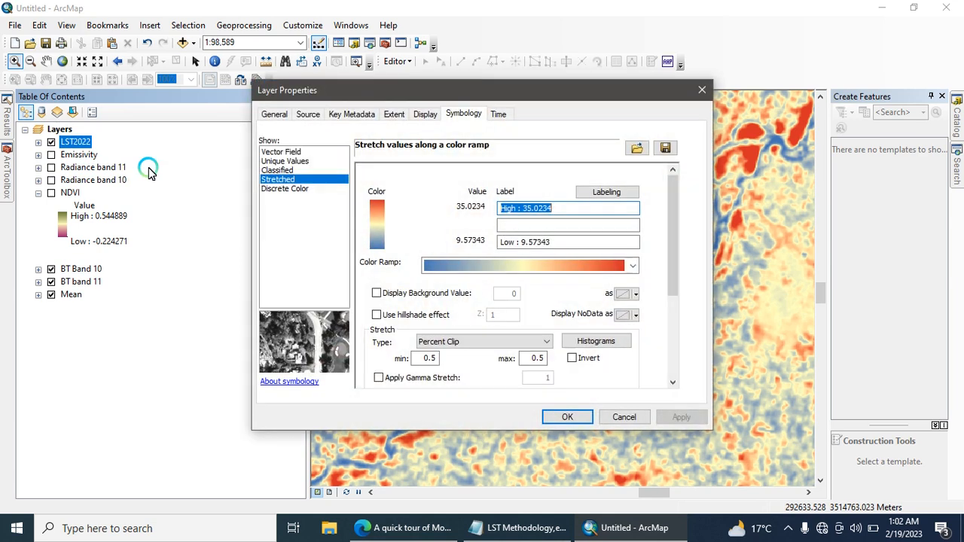
left_click(280, 171)
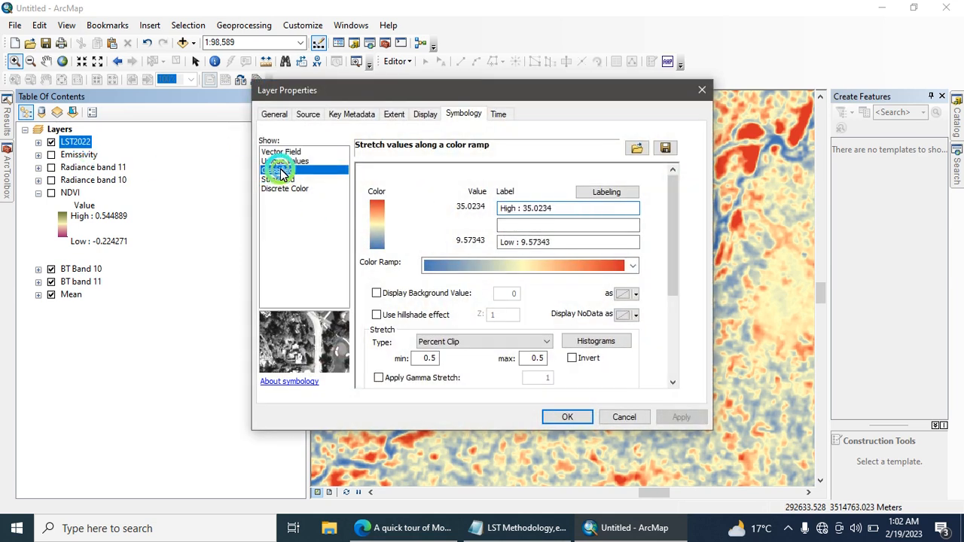
left_click(592, 217)
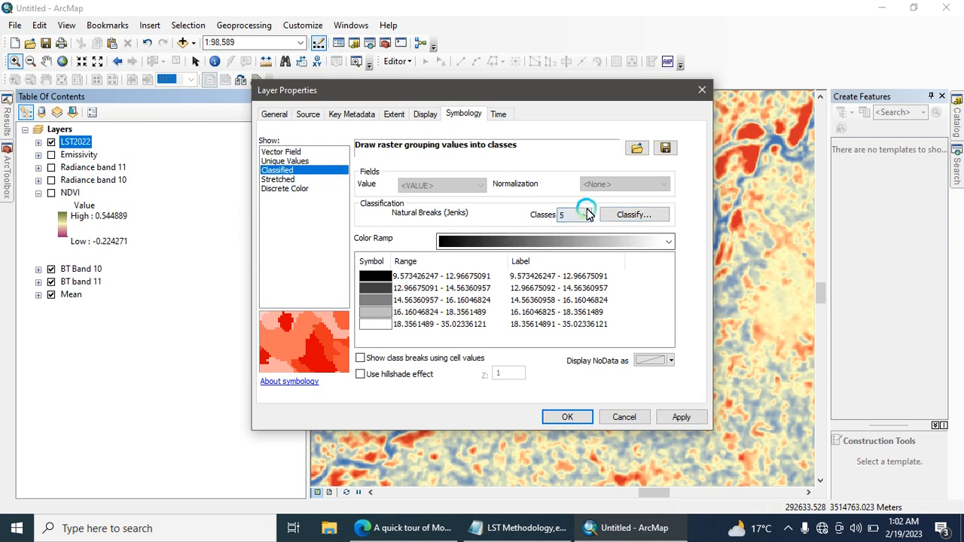
left_click(607, 241)
left_click(579, 355)
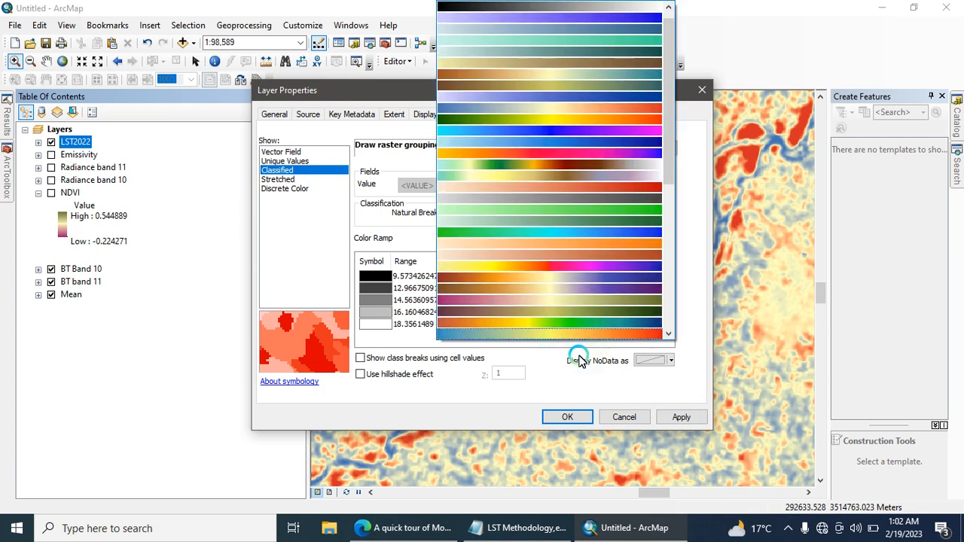
left_click(596, 335)
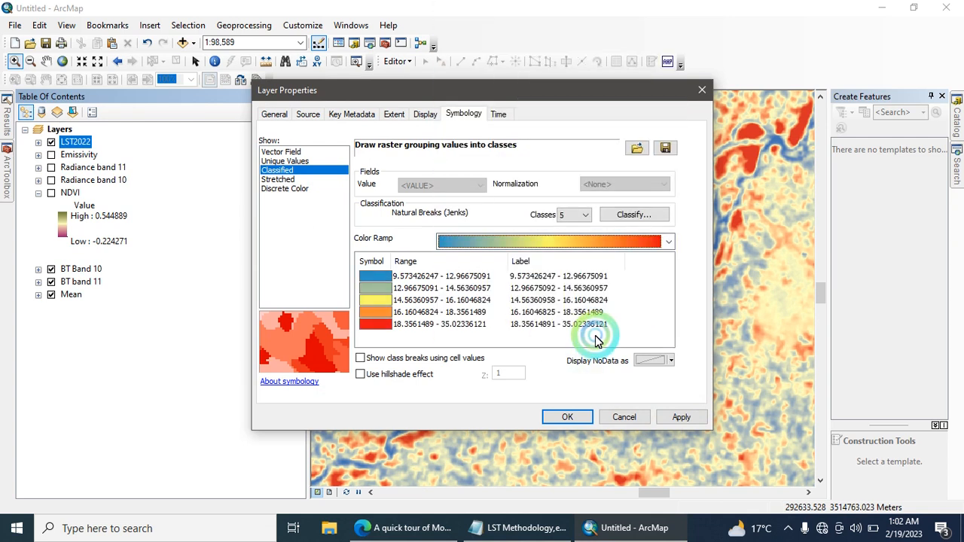
left_click(641, 220)
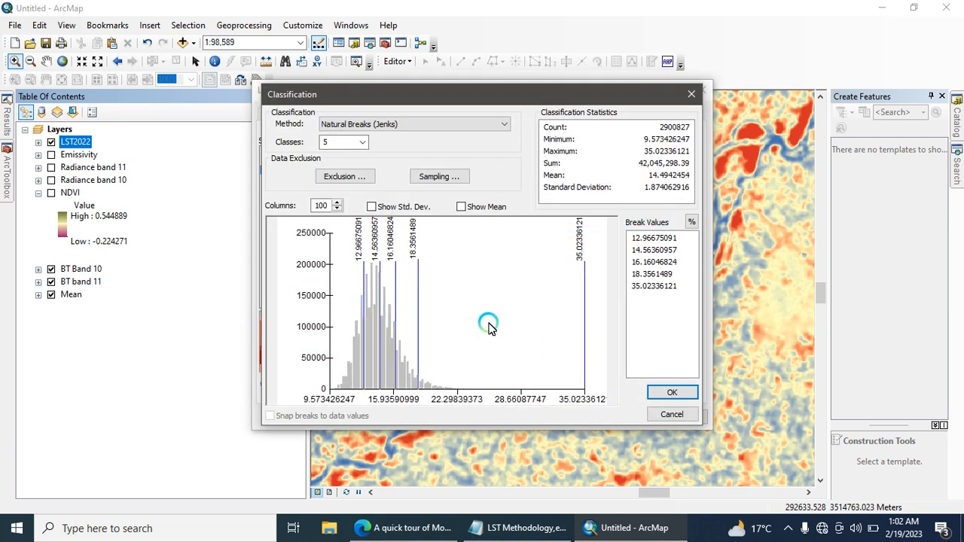
left_click(672, 392)
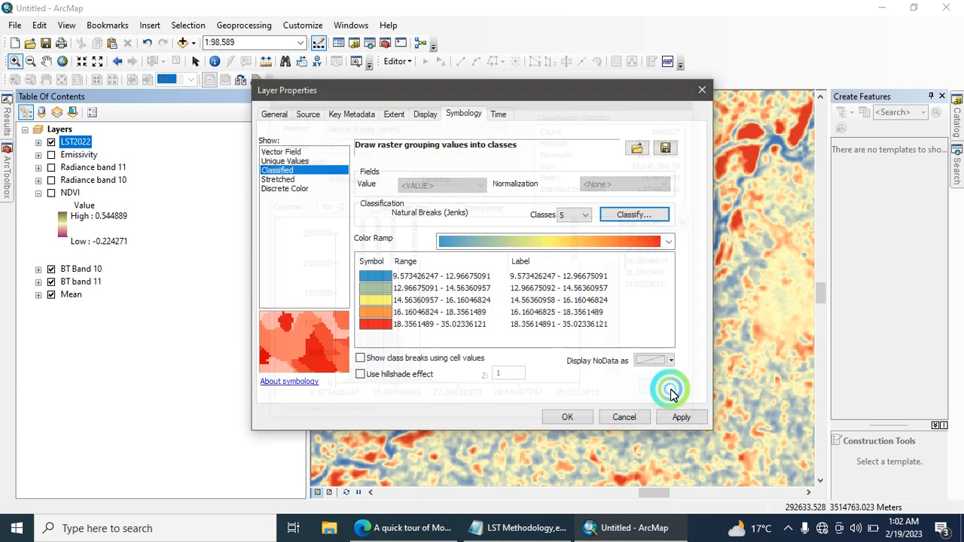
left_click(566, 416)
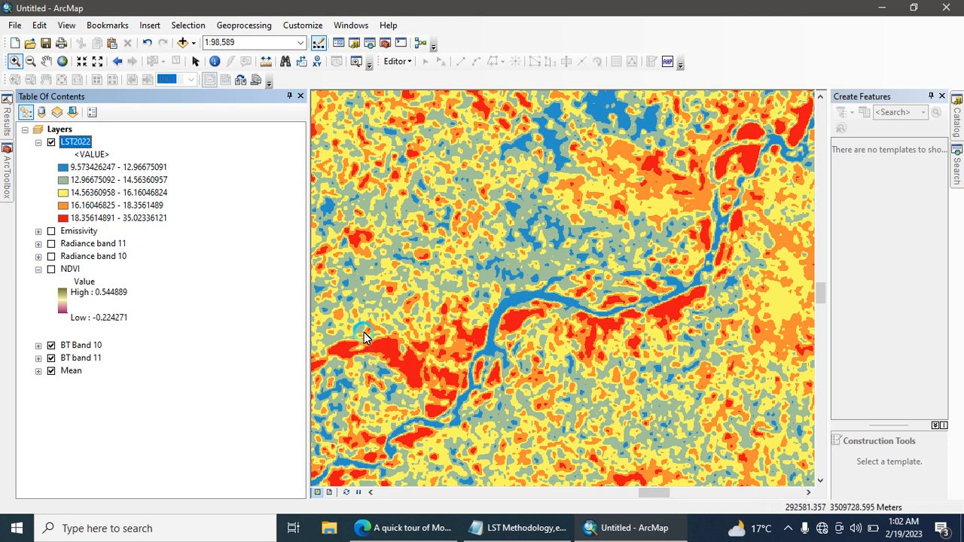
left_click_drag(364, 331, 465, 400)
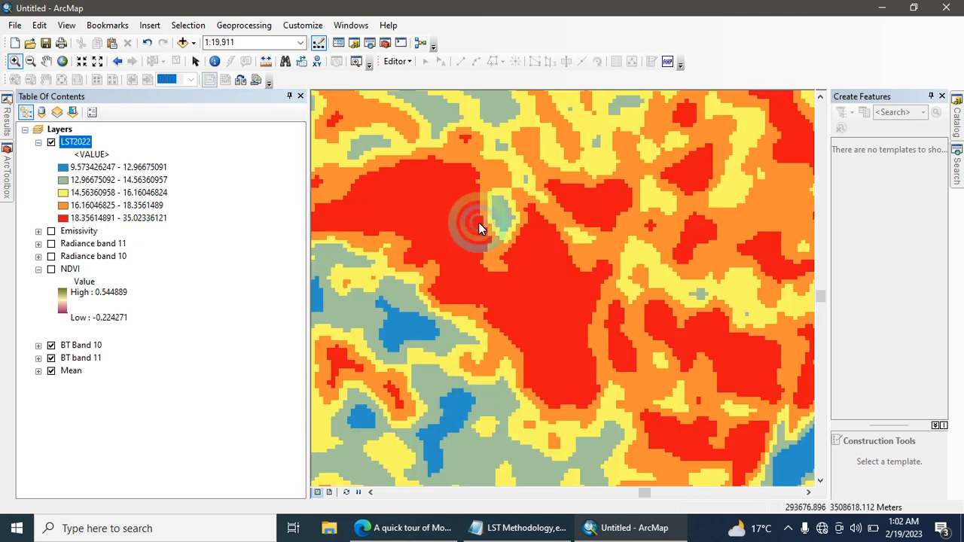